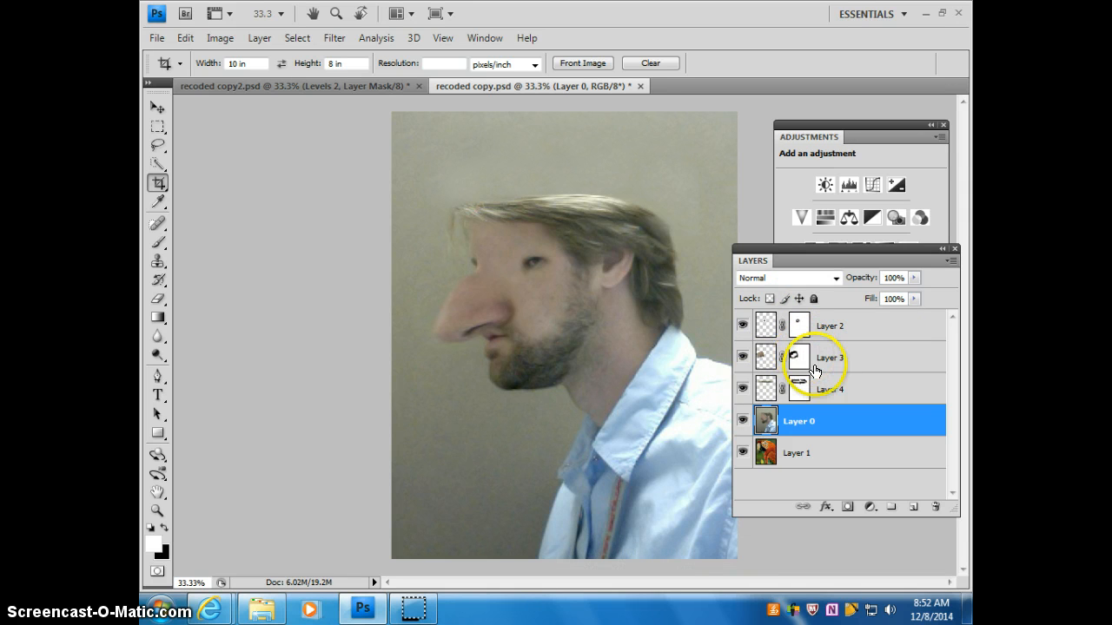
Step: Merge Layer 2, Layer 3, Layer 4 and Layer 0 into a single layer, leaving out Layer 1
left_click(832, 326)
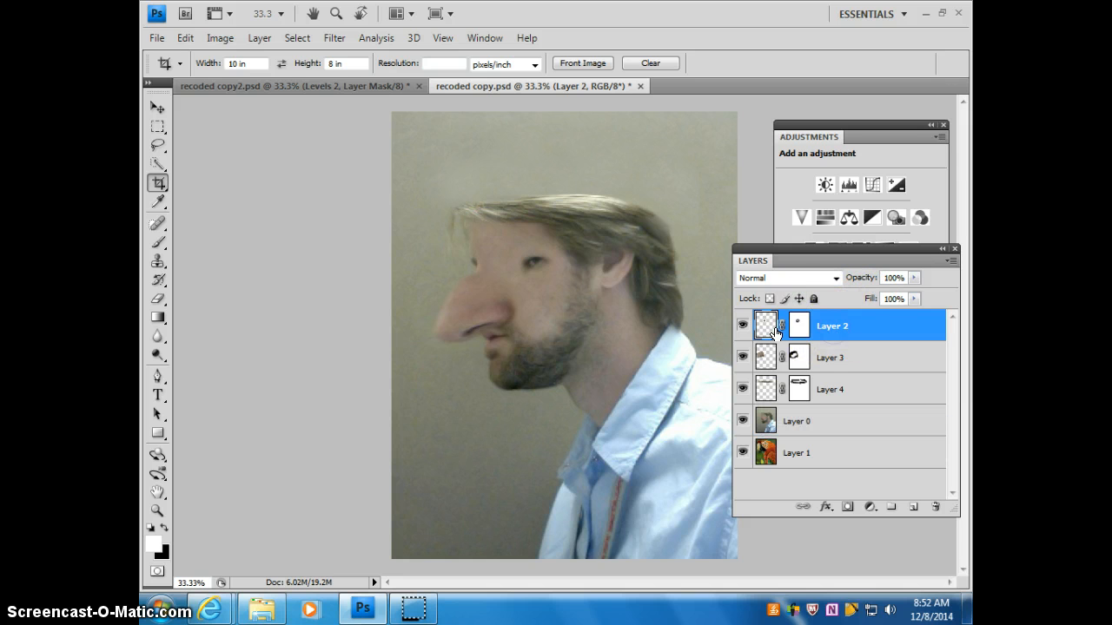
left_click(825, 335)
left_click(853, 423, "shift")
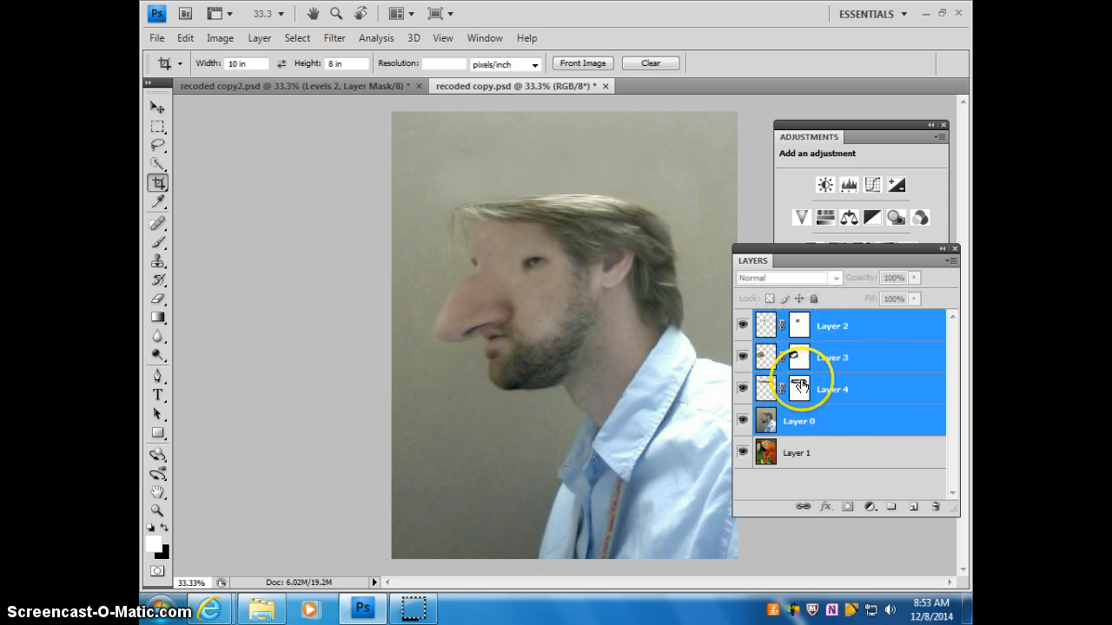
left_click(952, 261)
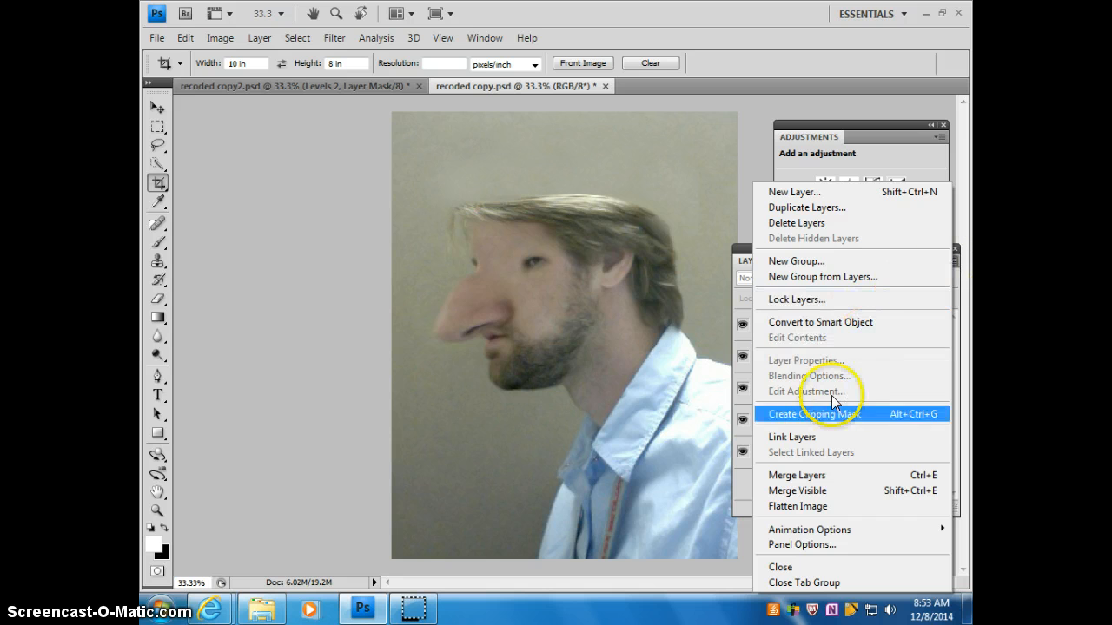
left_click(821, 476)
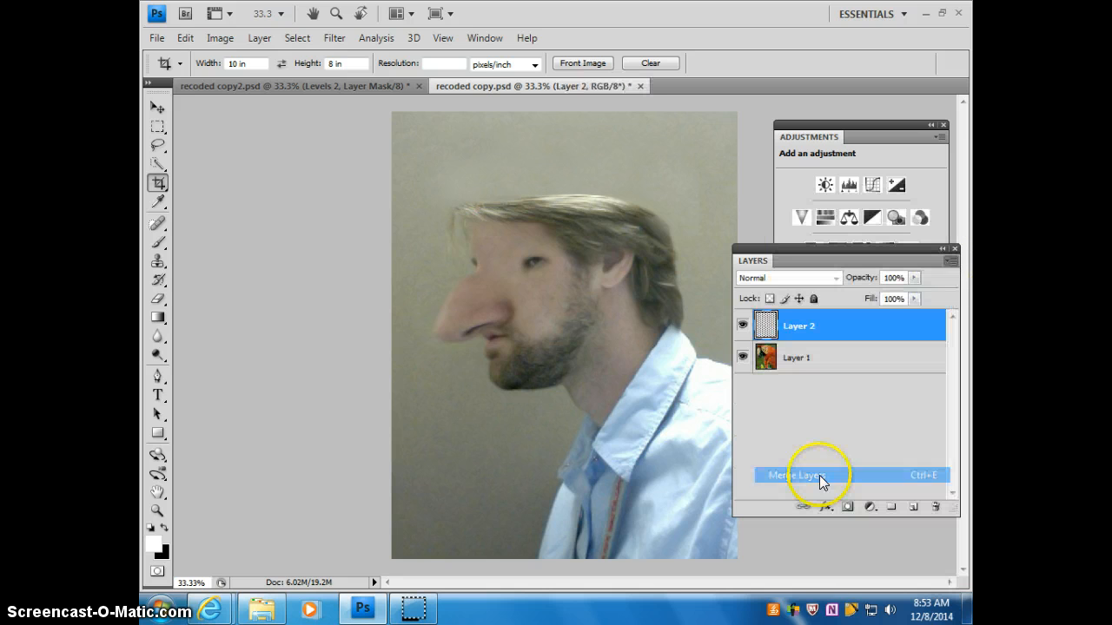
left_click(258, 39)
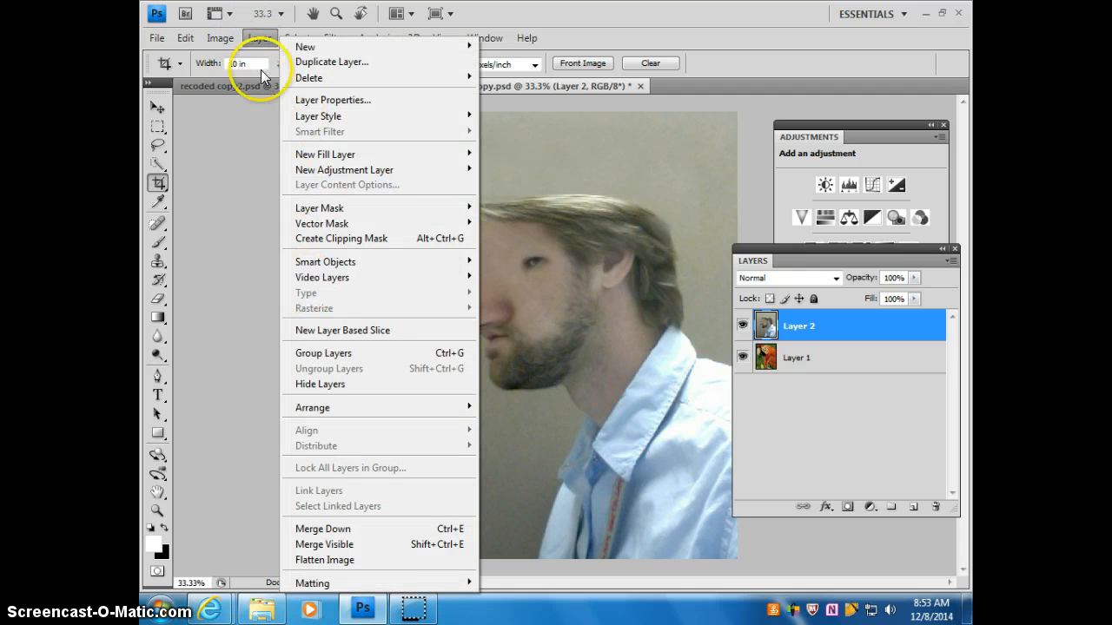
left_click(264, 38)
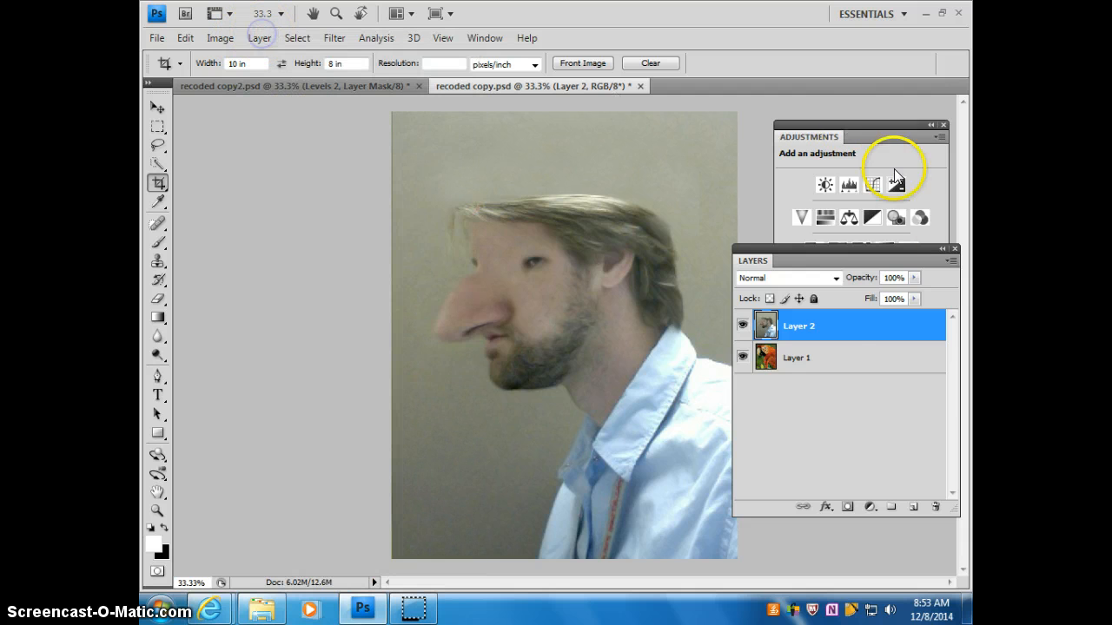
left_click(952, 261)
left_click(952, 262)
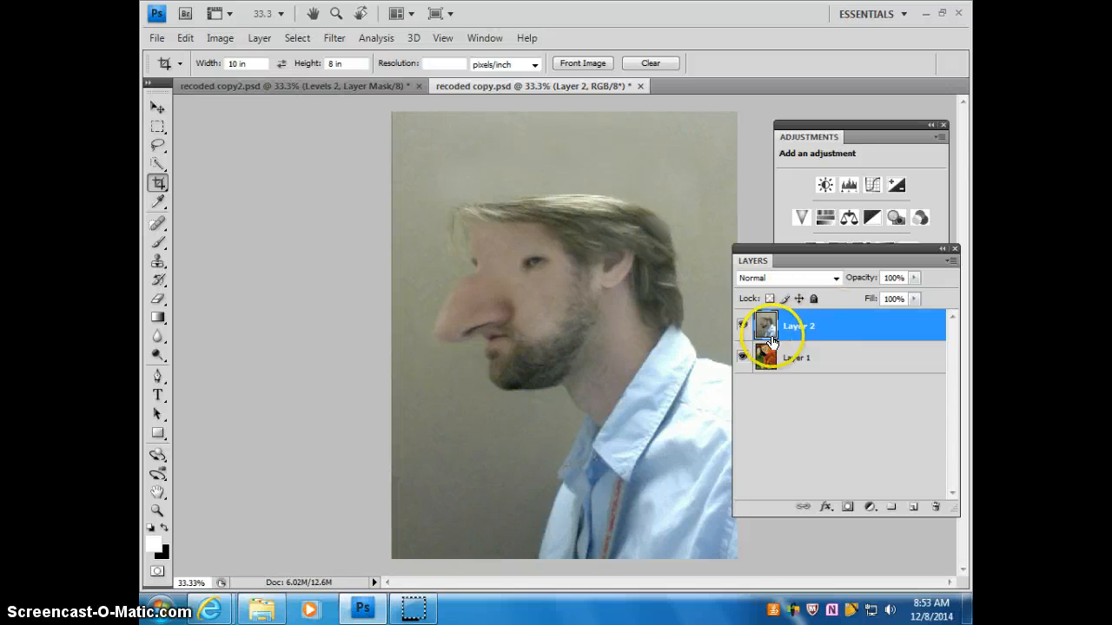
Step: Hide the merged portrait layer and outline the parrot's wrinkled eye and cheek patch with the Lasso tool
left_click(741, 325)
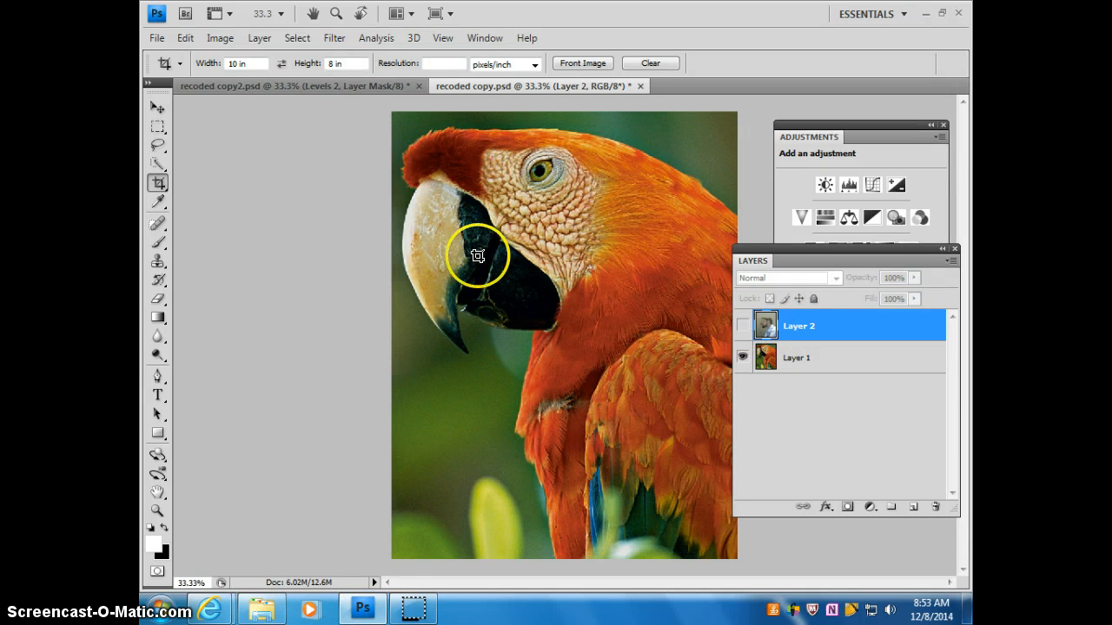
left_click(158, 145)
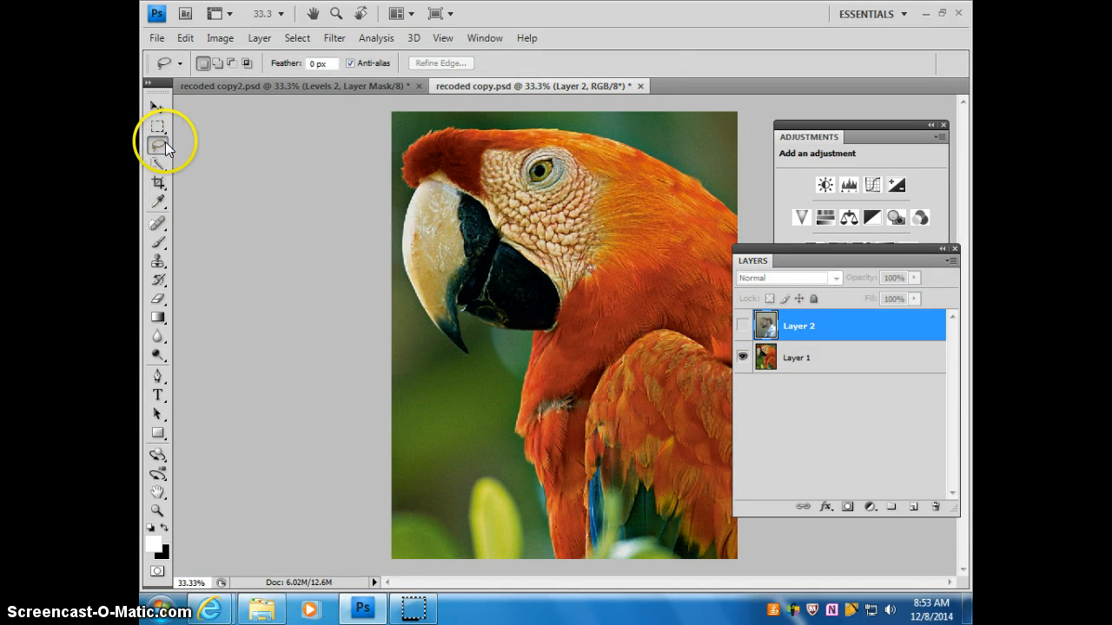
left_click_drag(504, 142, 504, 142)
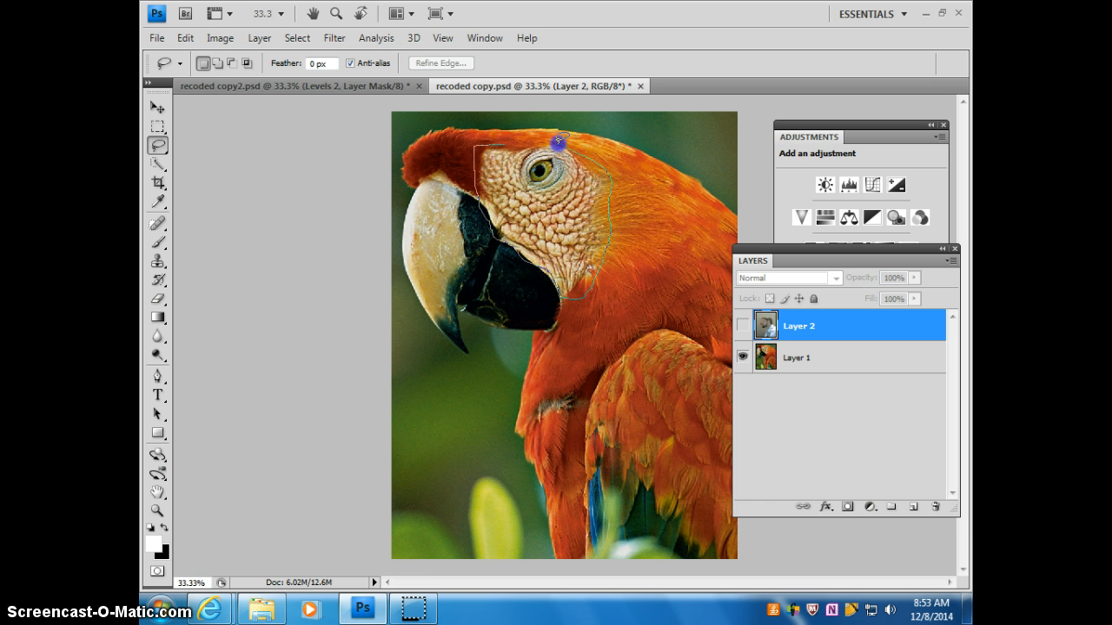
left_click_drag(500, 141, 502, 144)
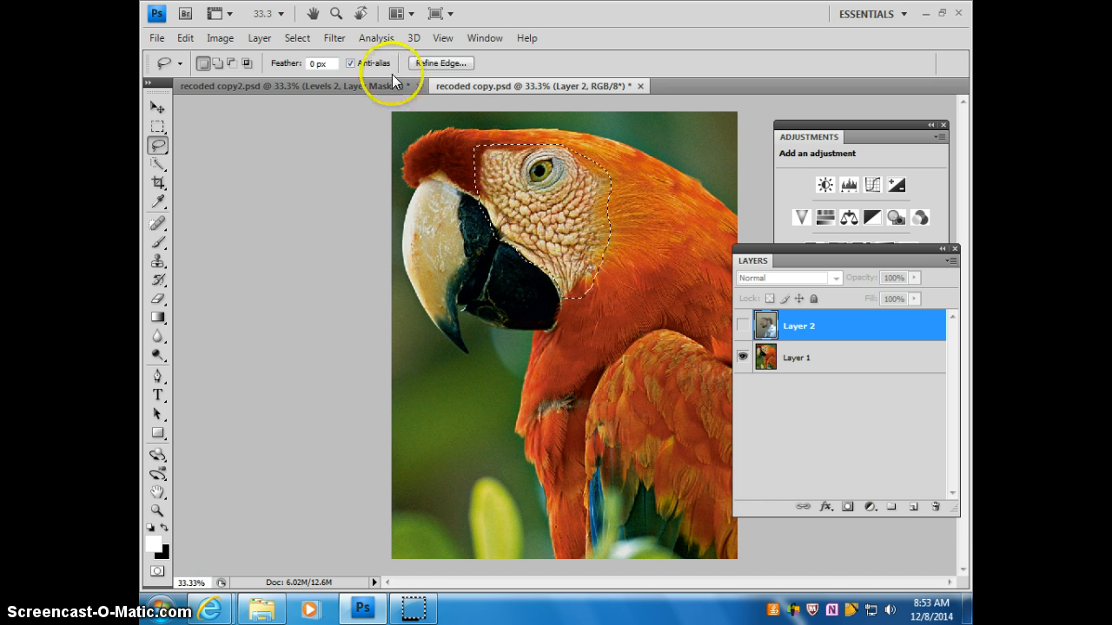
Step: Copy the selected eye and cheek patch from Layer 1 and paste it as a new layer
left_click(186, 38)
left_click(184, 38)
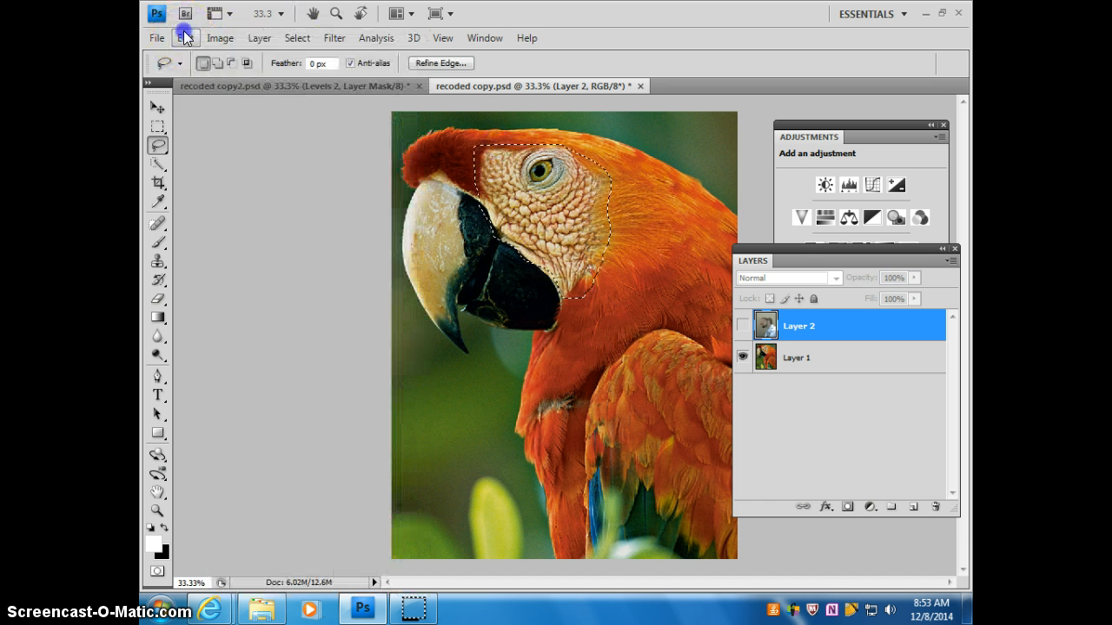
left_click(806, 364)
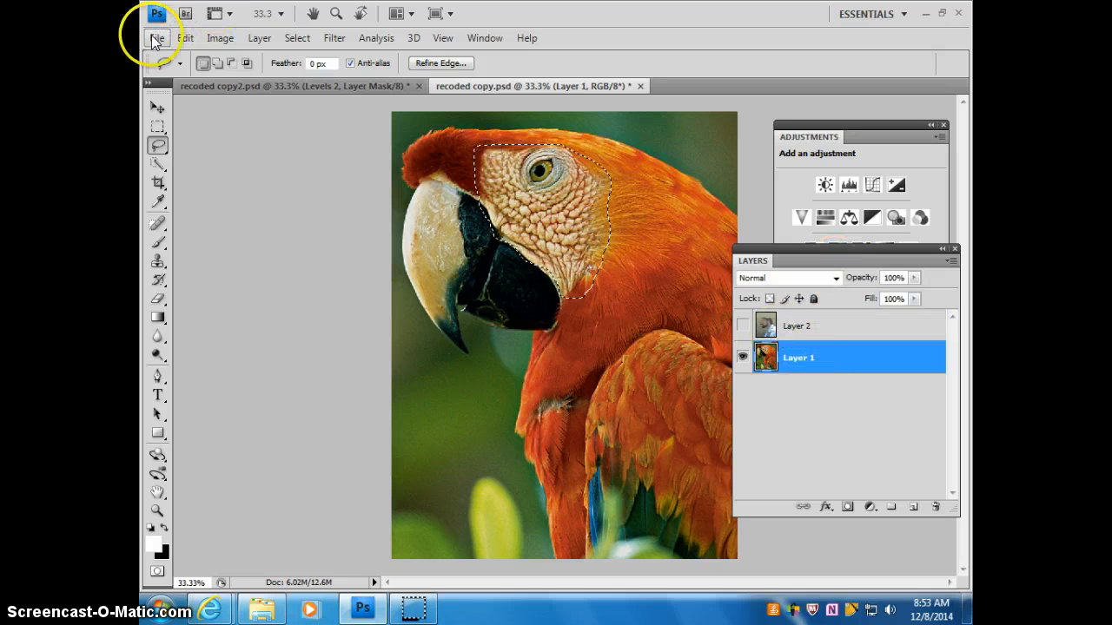
left_click(185, 38)
left_click(224, 139)
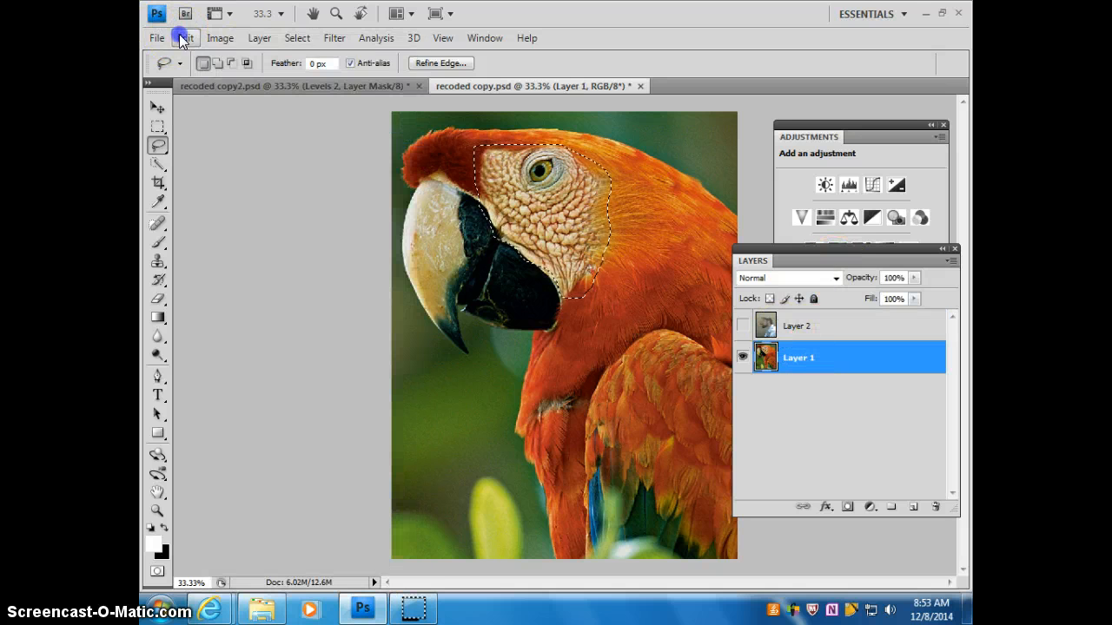
left_click(185, 38)
left_click(223, 170)
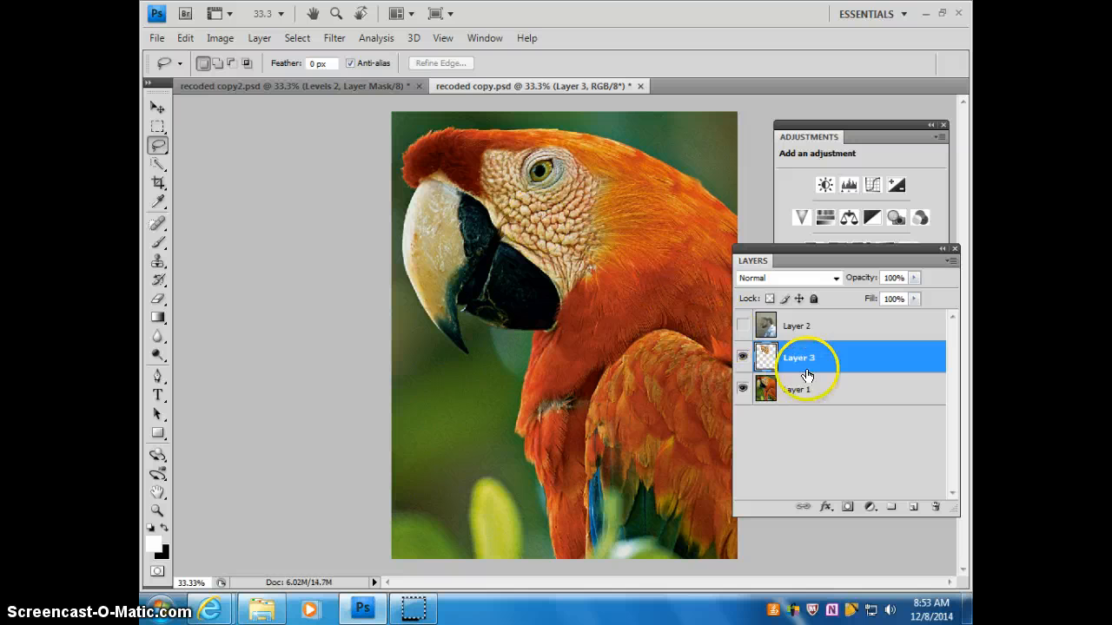
Step: Show the portrait layer again, bring the pasted parrot patch above it and move the patch over the man's eye and cheek
left_click(743, 326)
left_click_drag(821, 352, 808, 323)
left_click(158, 107)
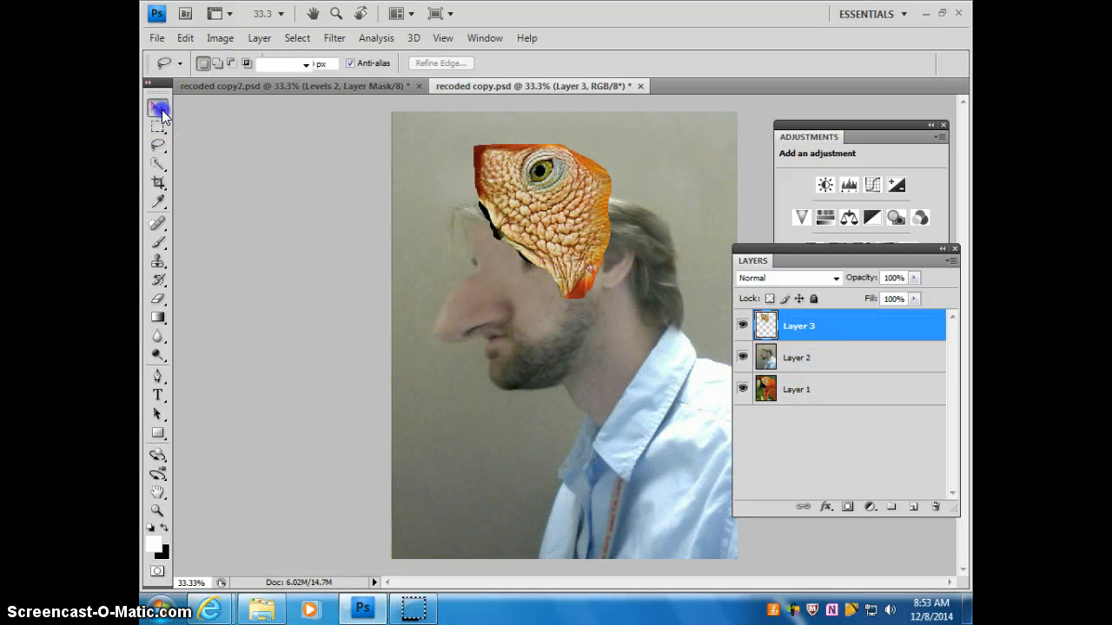
left_click_drag(547, 208, 560, 296)
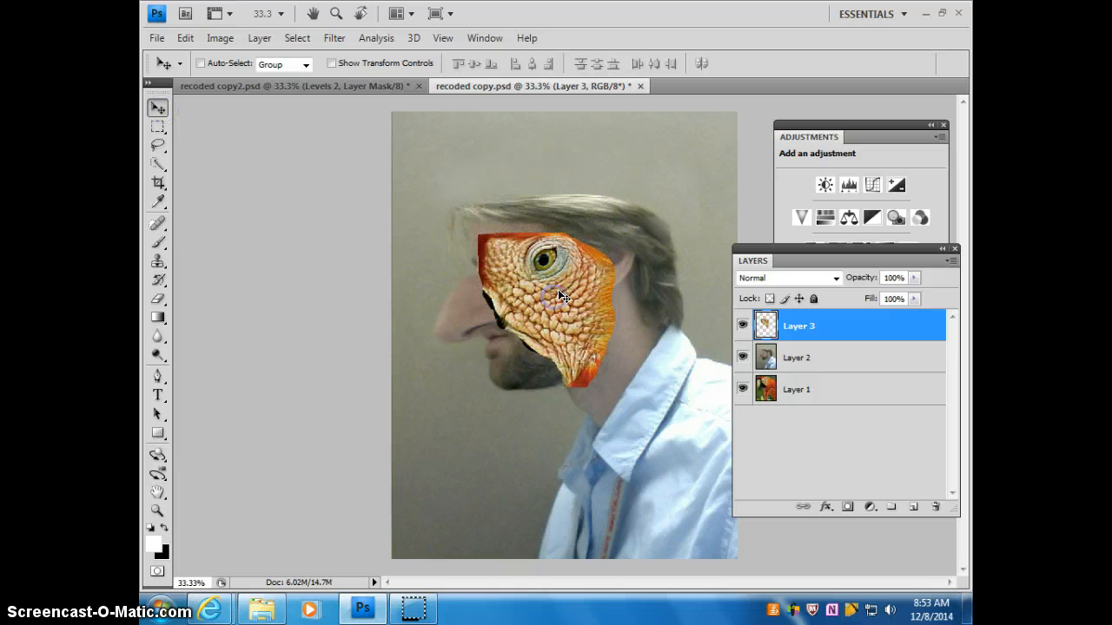
Step: Turn on transform controls and scale the parrot patch to about 60.6% to fit around the man's eye
left_click(331, 63)
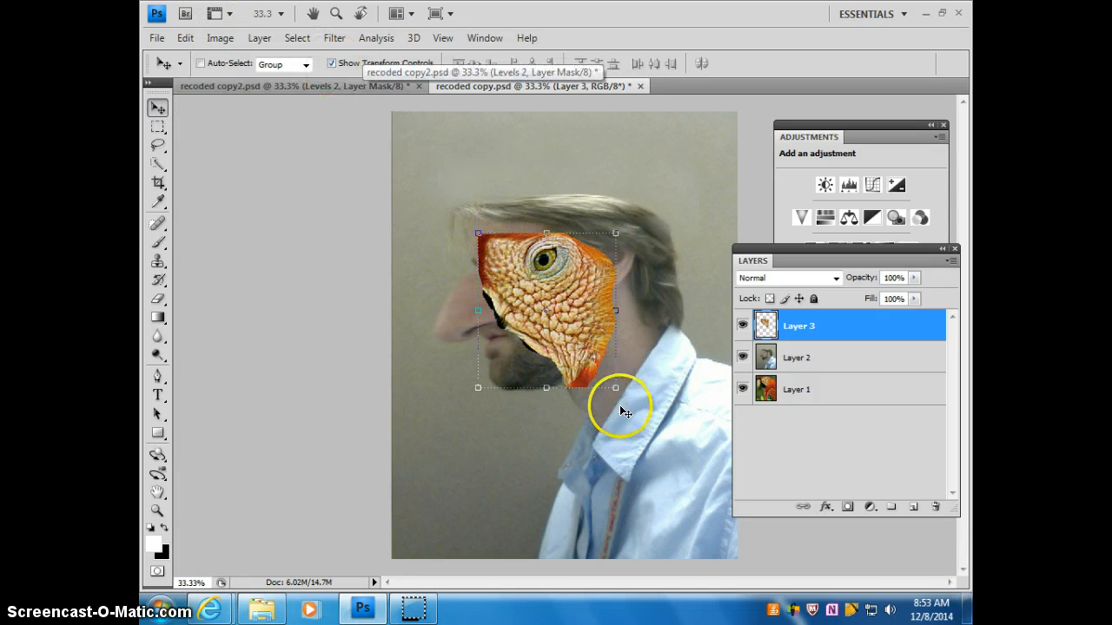
left_click_drag(615, 388, 575, 338)
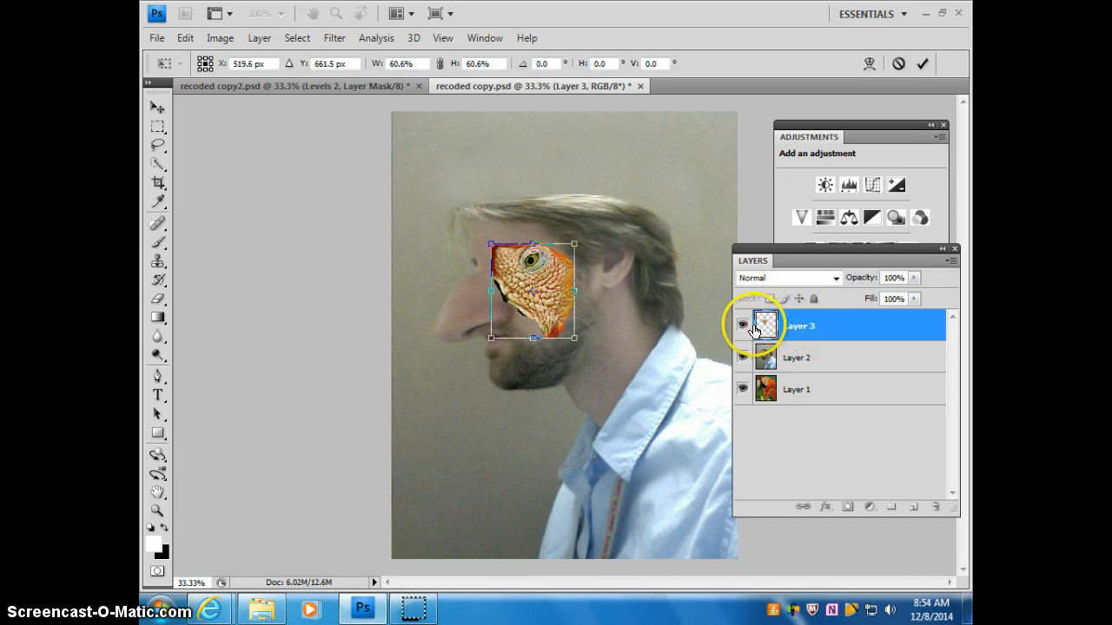
left_click(923, 63)
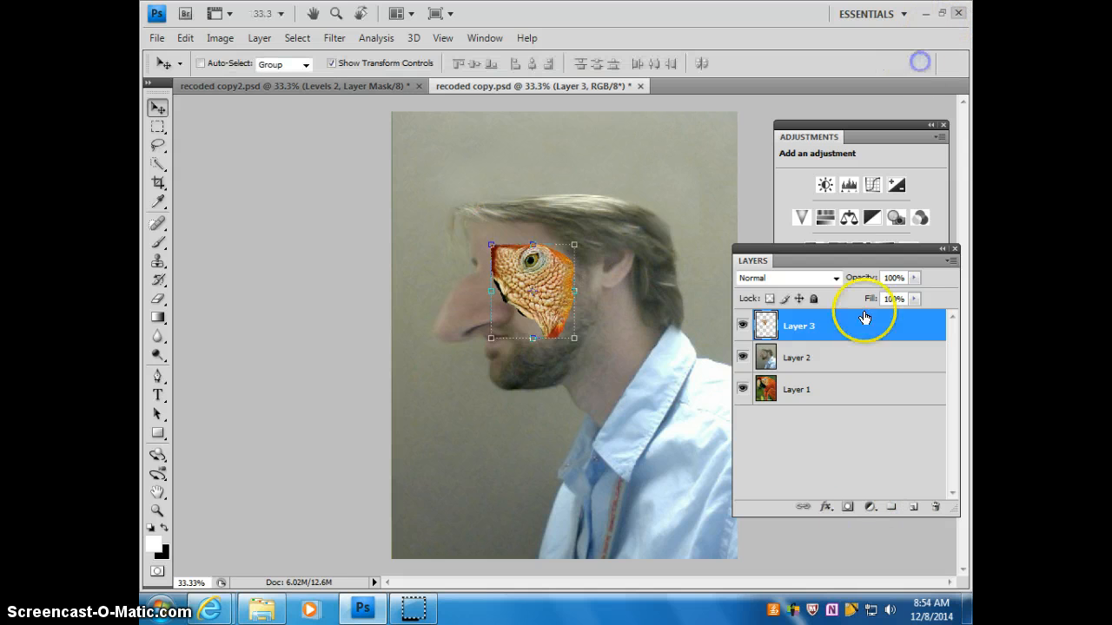
Step: Add a layer mask to the parrot patch and paint out the patch's upper-left corner in black
left_click(848, 507)
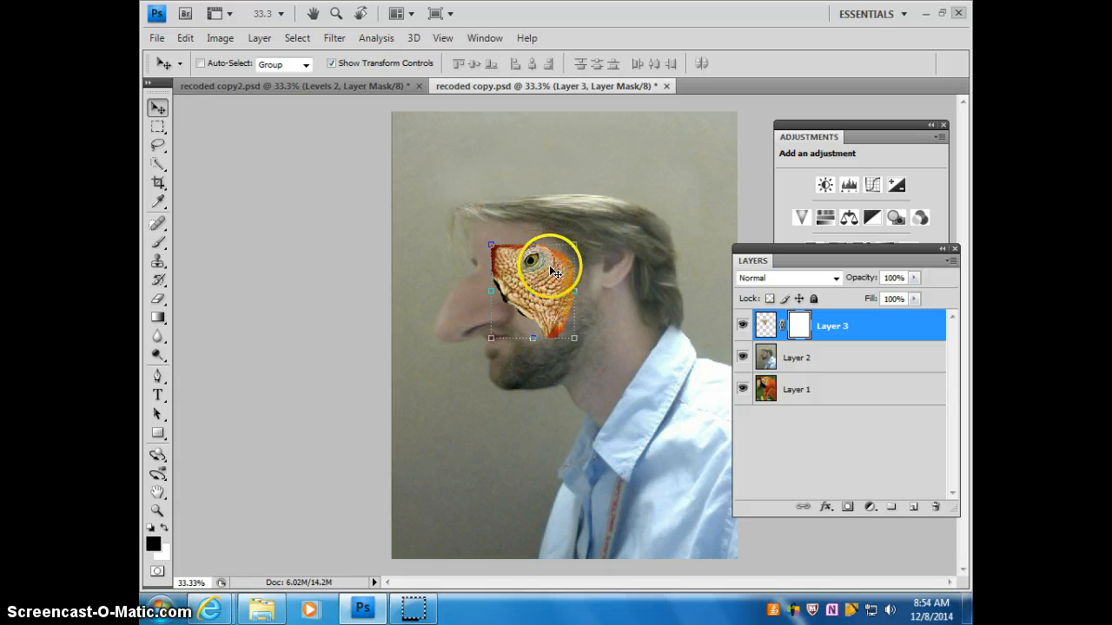
left_click(158, 243)
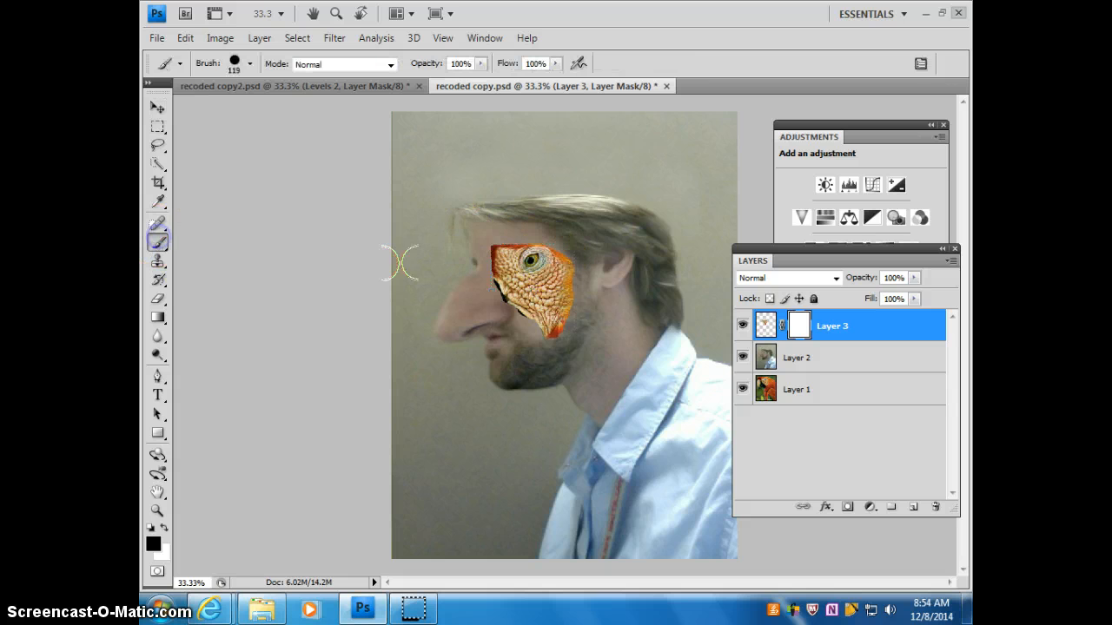
left_click(486, 234)
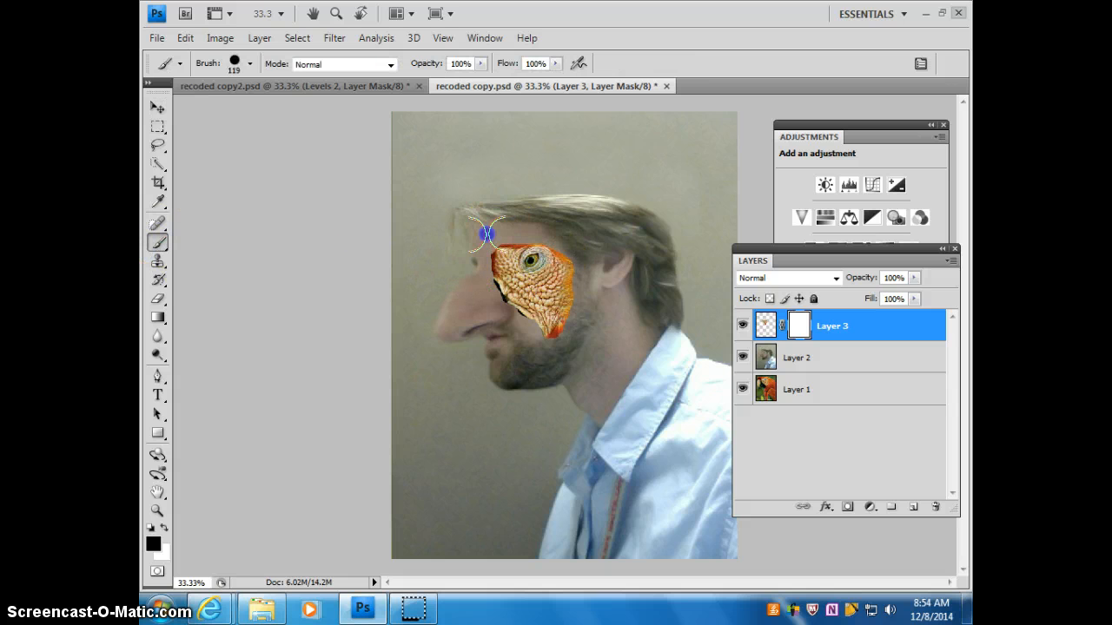
Step: Blend the patch's edges and uncover the man's eye on the mask with a black brush at 0% hardness and 41% opacity
left_click(250, 64)
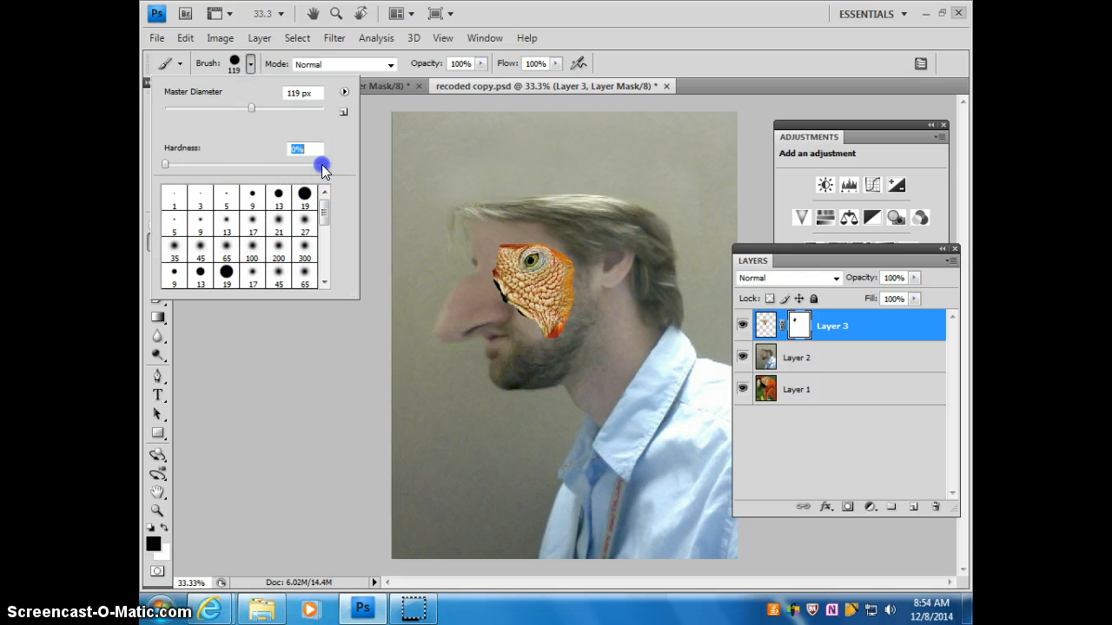
left_click_drag(323, 165, 164, 165)
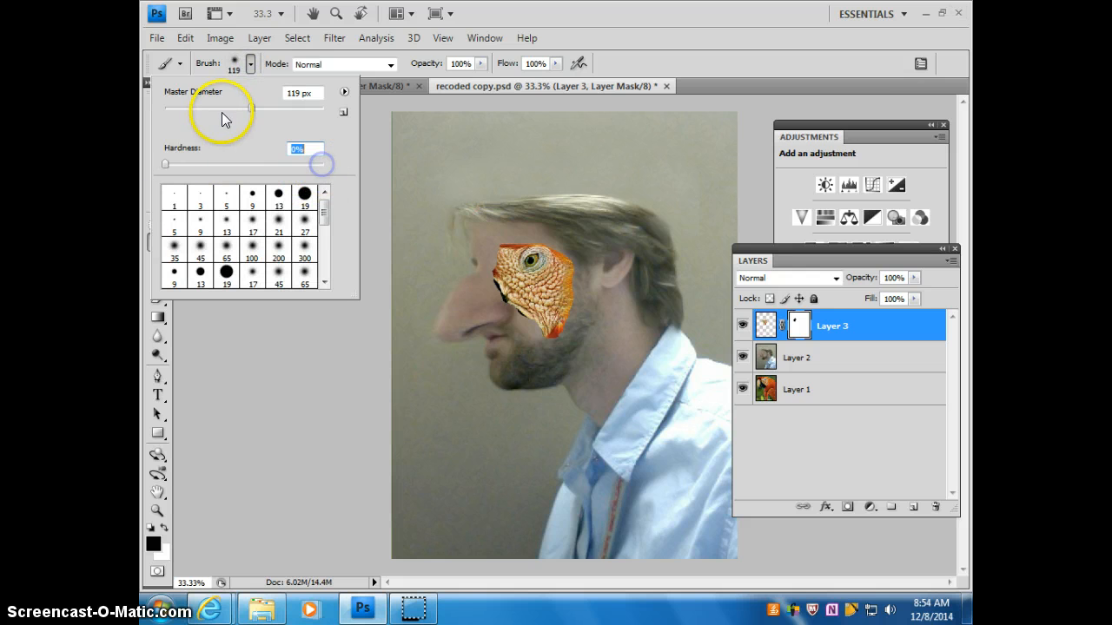
left_click(475, 57)
left_click(479, 65)
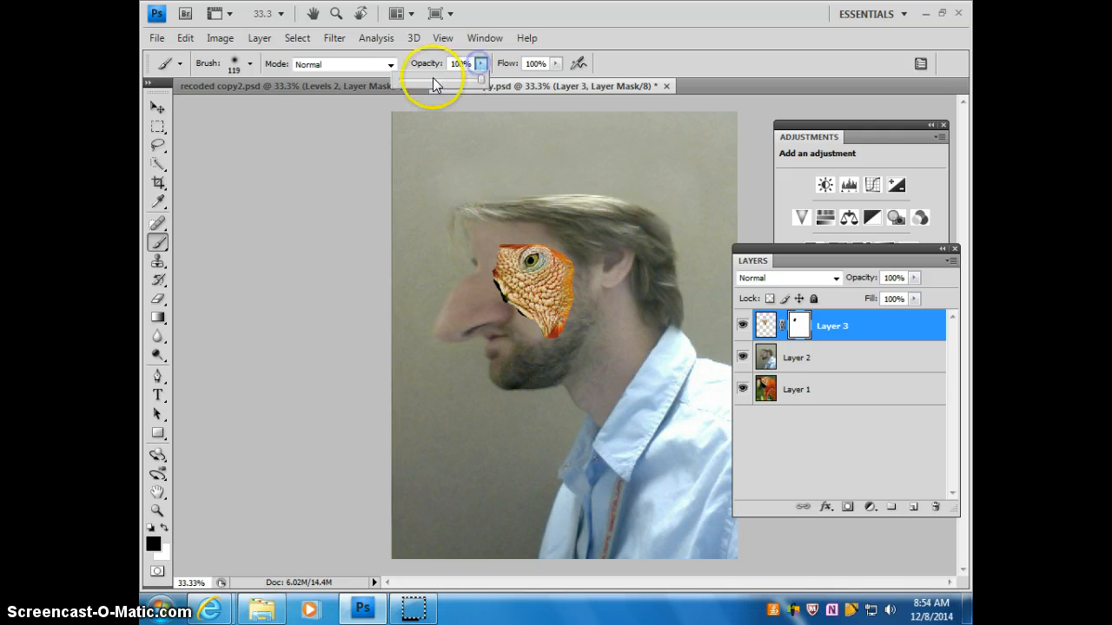
left_click(431, 79)
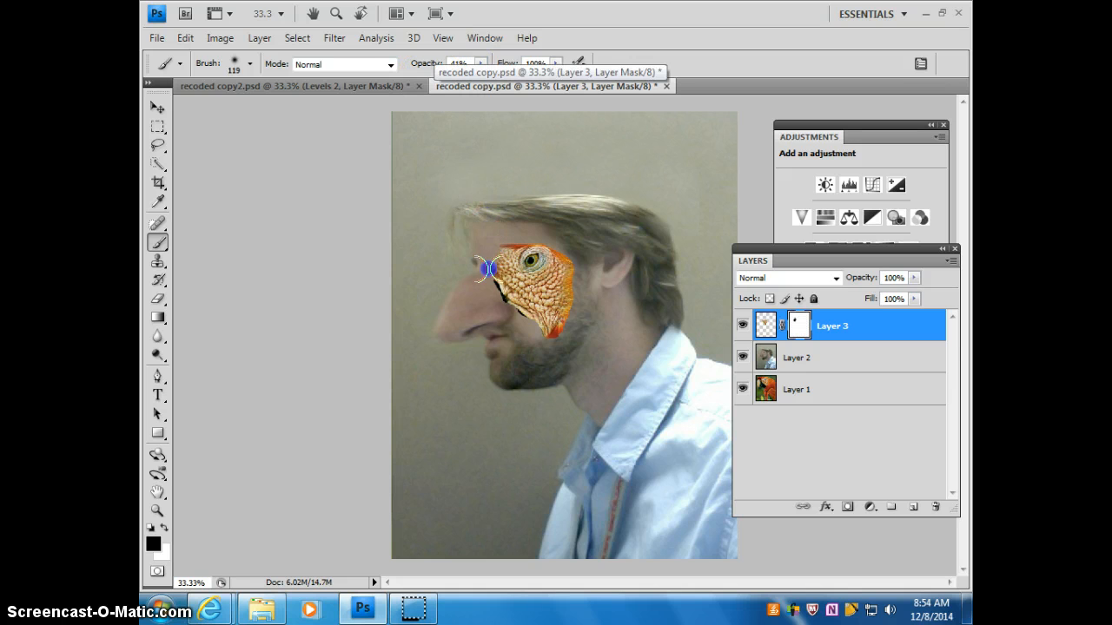
left_click_drag(478, 271, 560, 337)
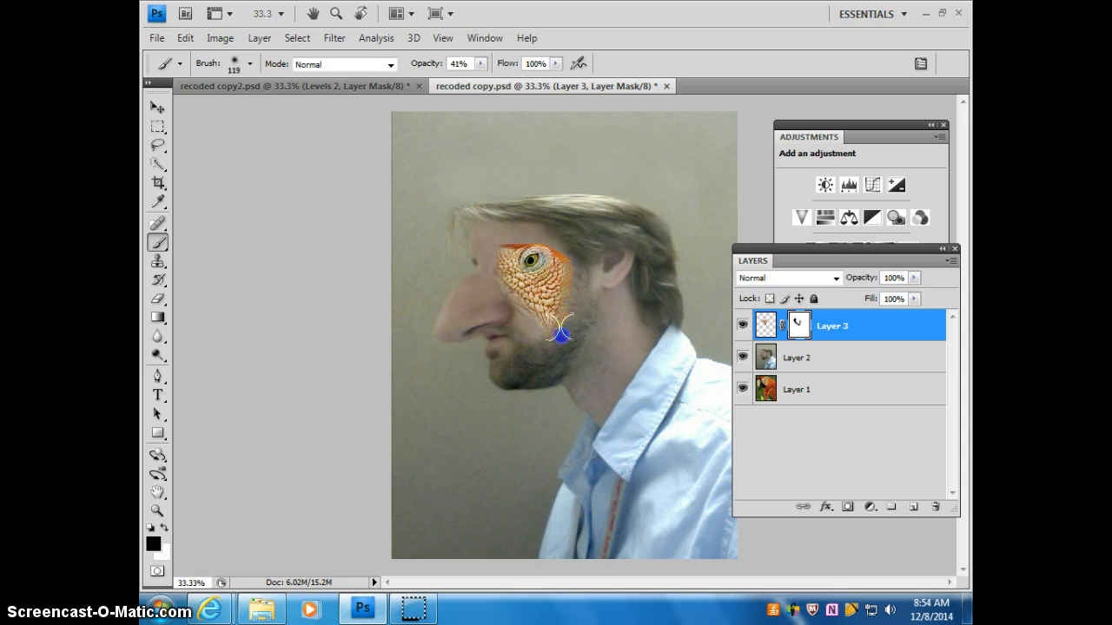
mouse_move(573, 291)
left_mouse_down()
mouse_move(562, 250)
mouse_move(508, 243)
mouse_move(532, 261)
mouse_move(551, 322)
mouse_move(516, 255)
mouse_move(525, 245)
left_mouse_up()
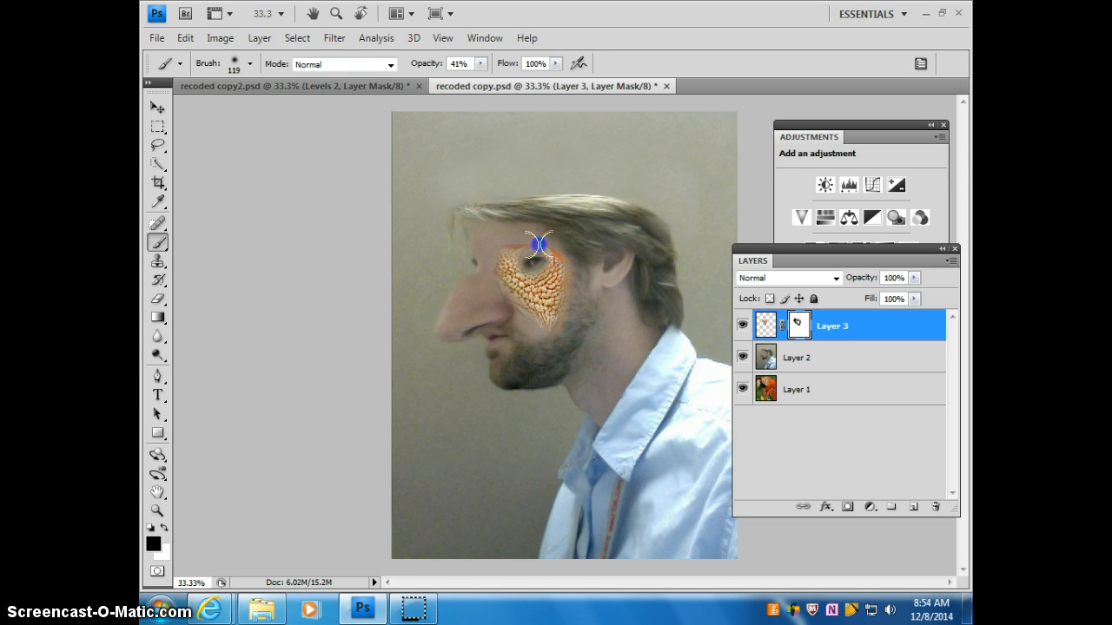
mouse_move(585, 272)
left_mouse_down()
mouse_move(559, 322)
mouse_move(533, 330)
left_mouse_up()
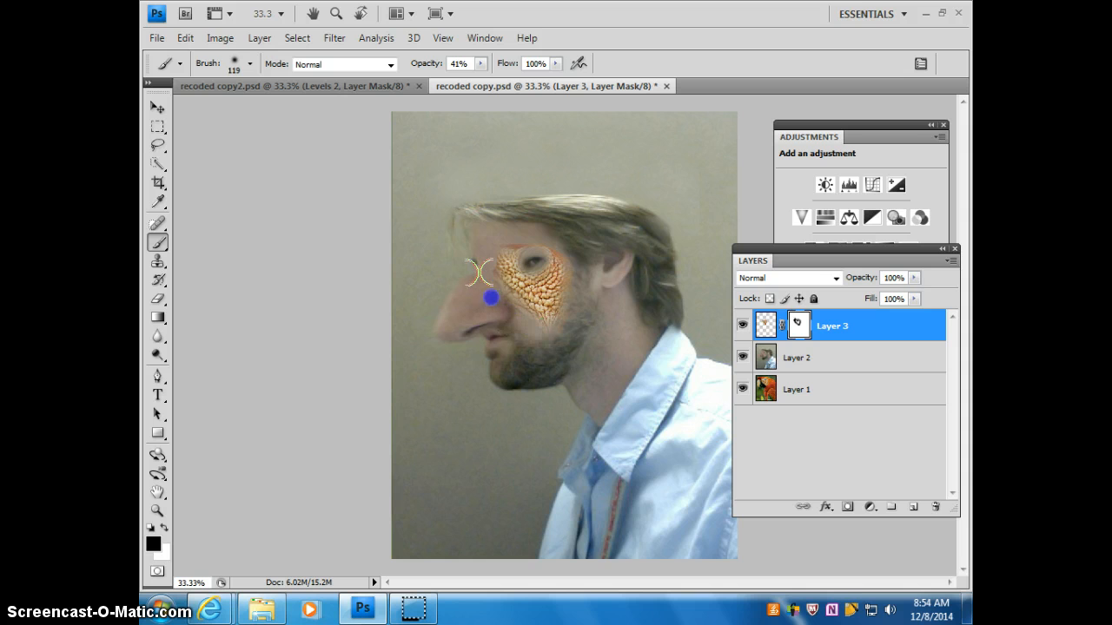
left_click_drag(478, 273, 493, 266)
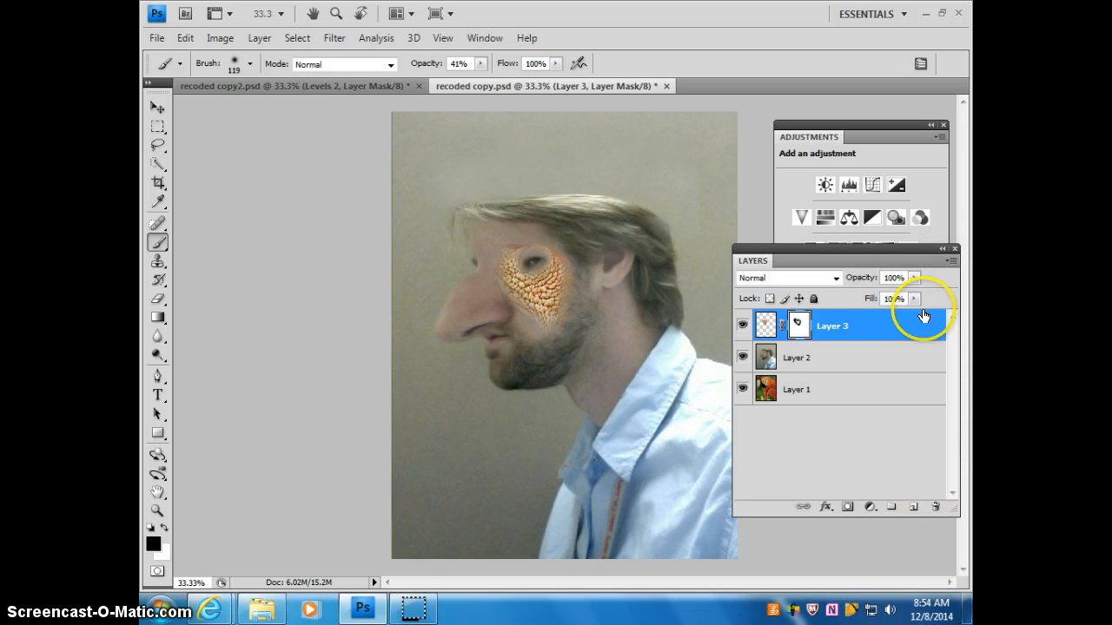
Step: Lower the parrot patch layer's opacity to 68% and mask out more of its lower tip and upper edge
left_click(914, 277)
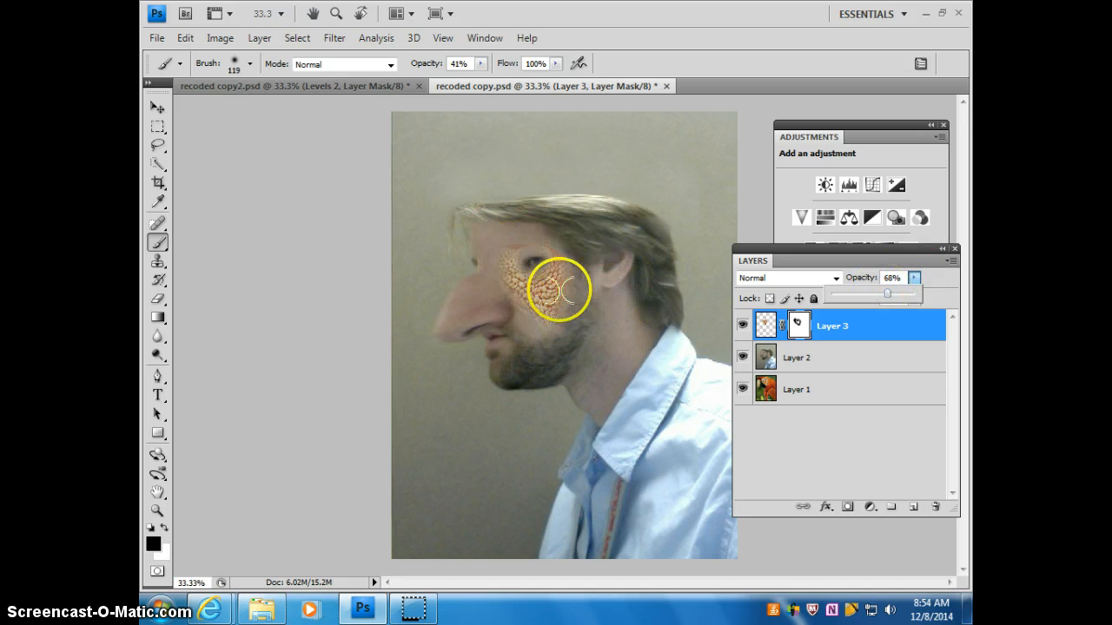
left_click_drag(548, 322, 540, 324)
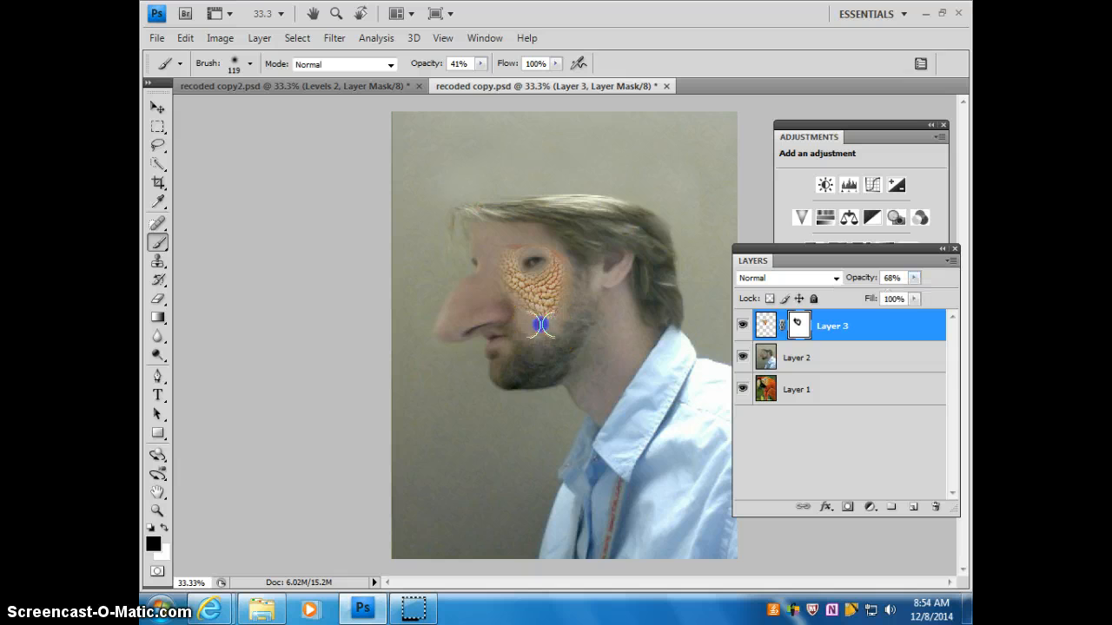
left_click(512, 240)
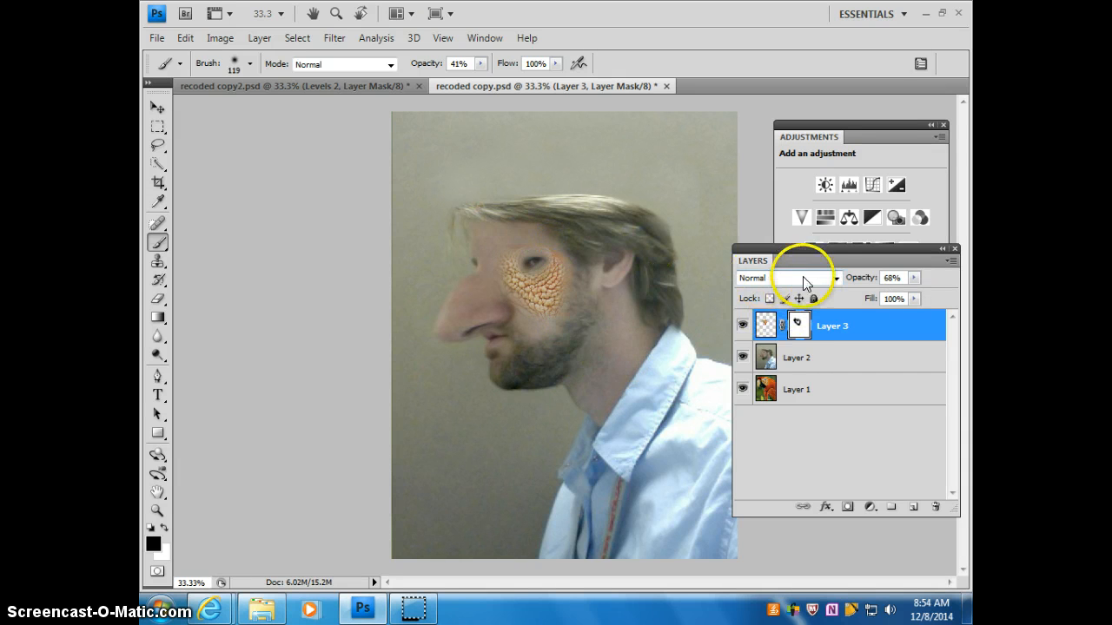
Step: Try the Multiply and Soft Light blend modes on the parrot patch layer
left_click(837, 277)
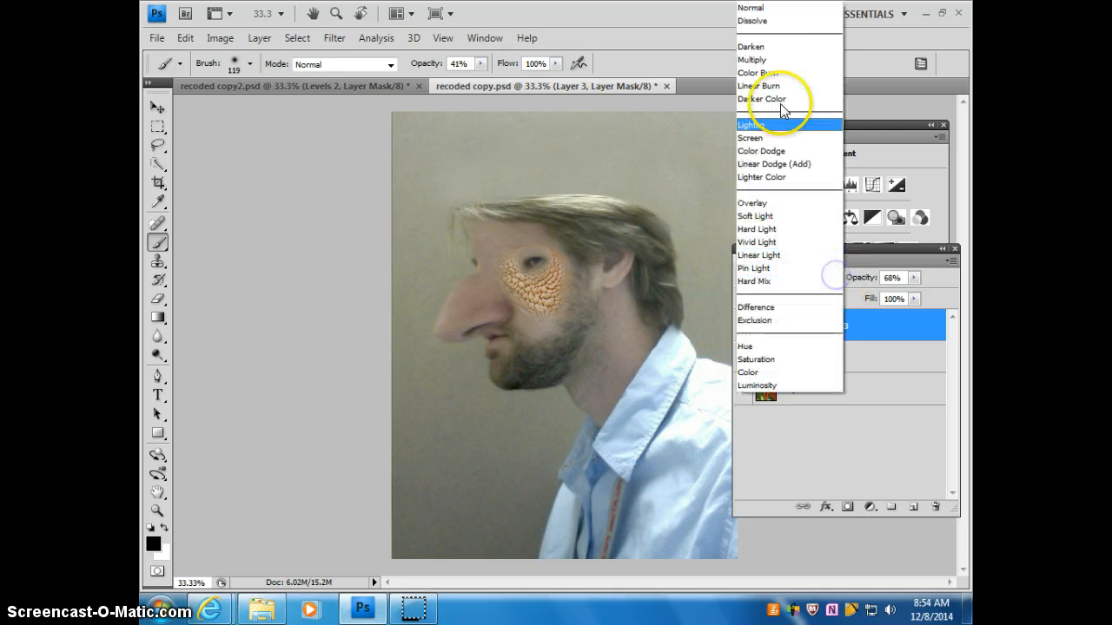
left_click(759, 60)
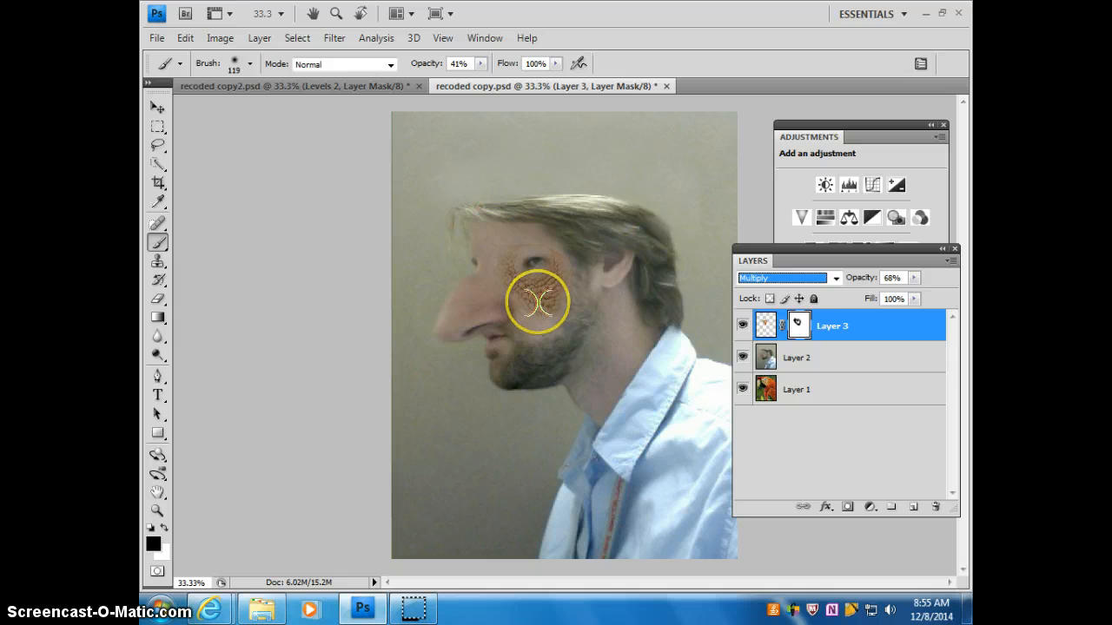
mouse_move(537, 301)
left_mouse_down()
mouse_move(526, 251)
mouse_move(529, 301)
mouse_move(561, 292)
left_mouse_up()
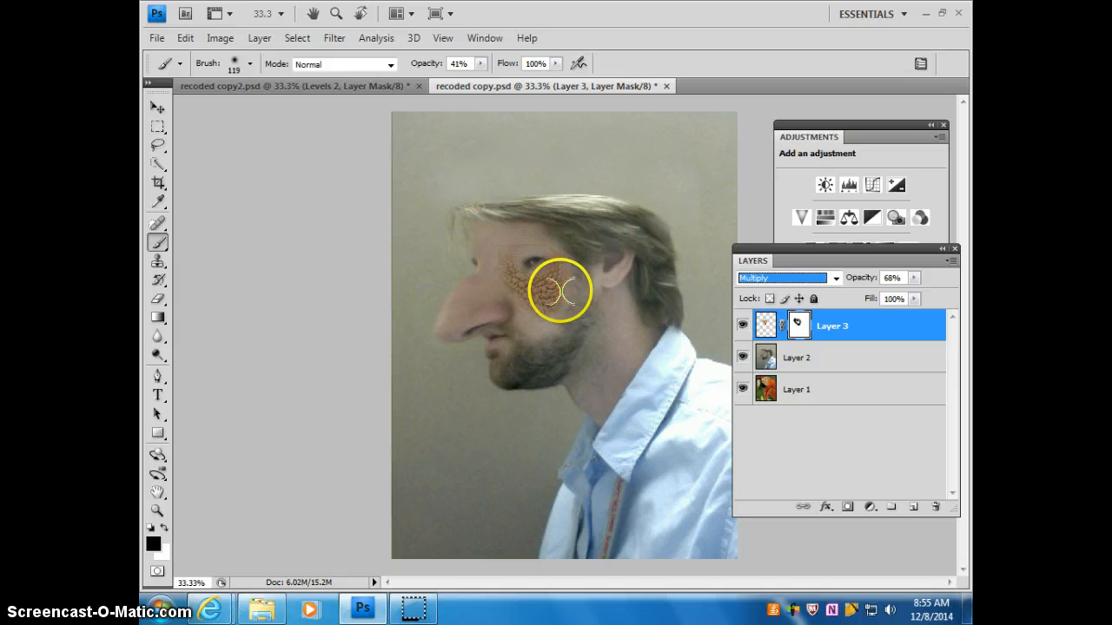
left_click(822, 276)
left_click(806, 214)
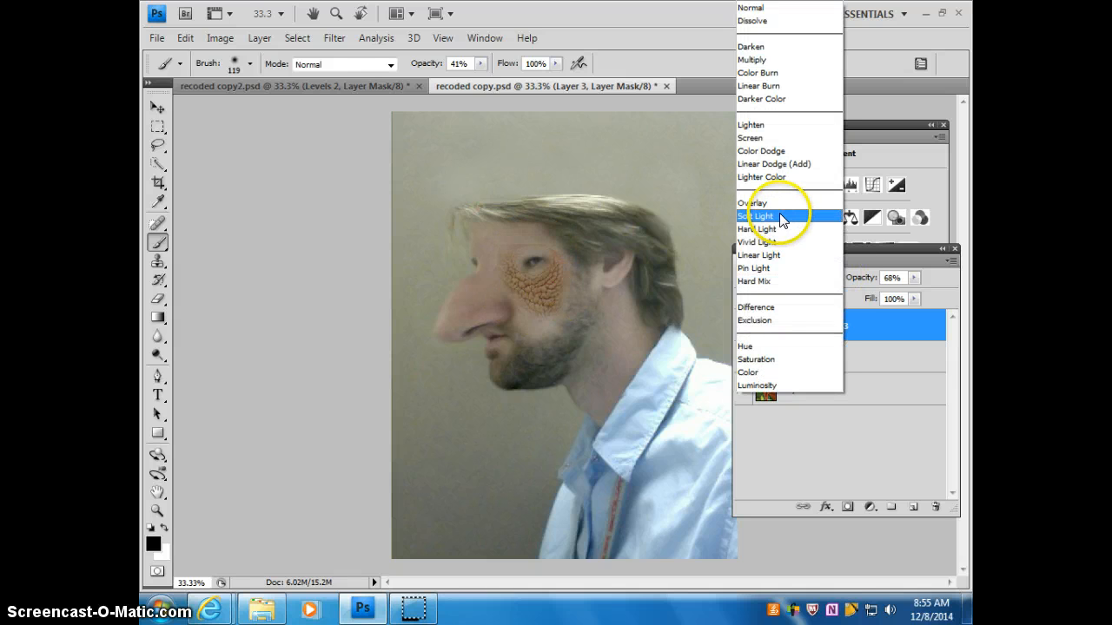
left_click_drag(583, 264, 526, 289)
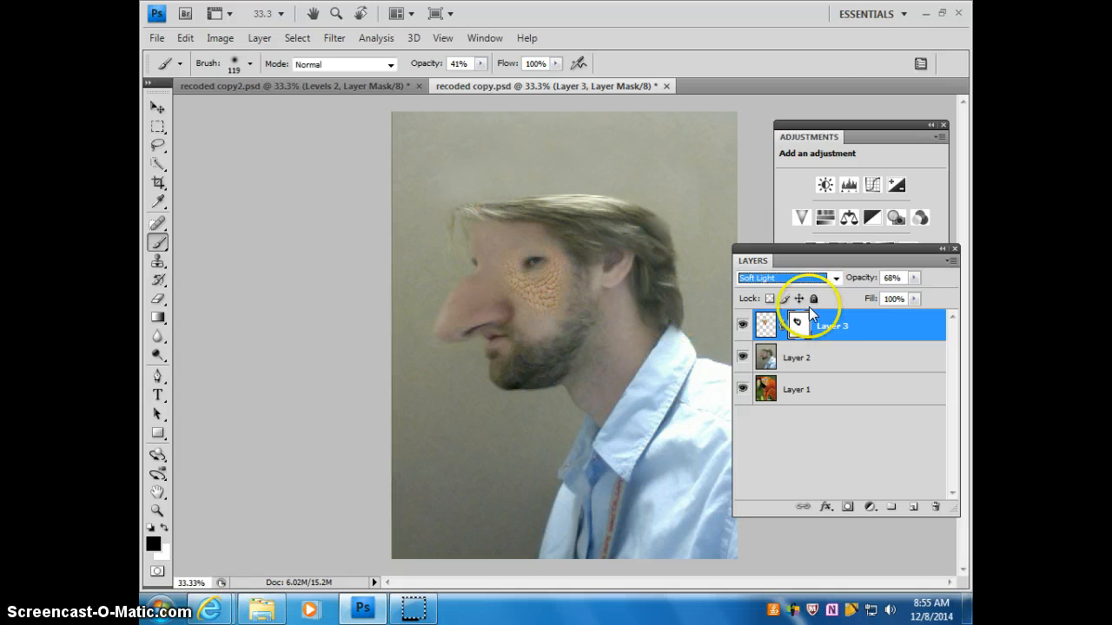
Step: Try the Linear Light, Overlay and Screen blend modes on the parrot patch layer
left_click(831, 278)
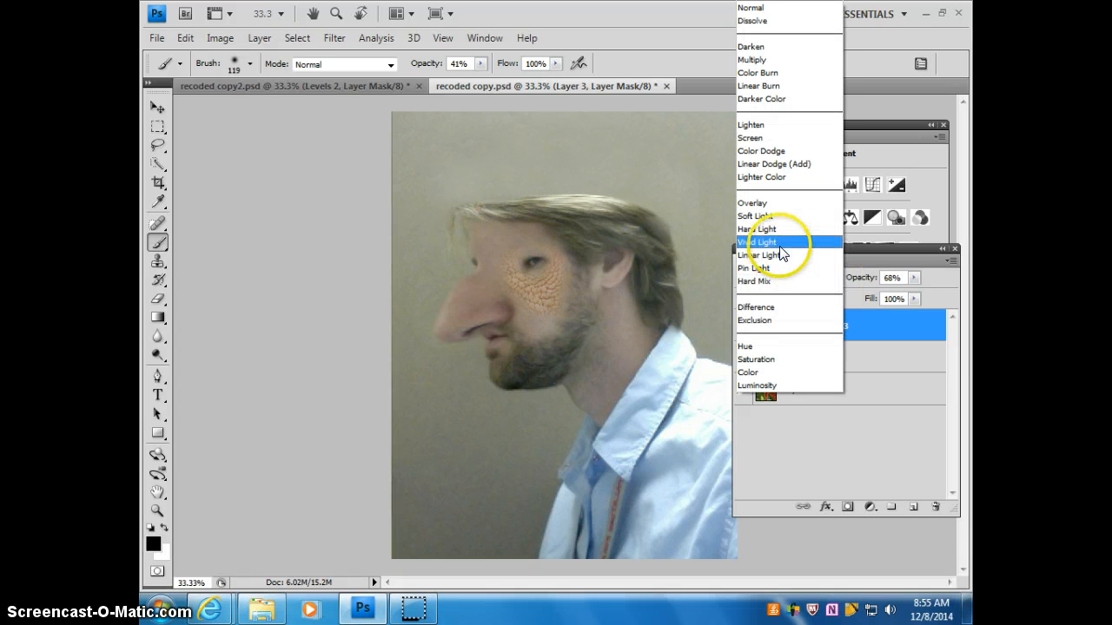
left_click(778, 254)
left_click(815, 274)
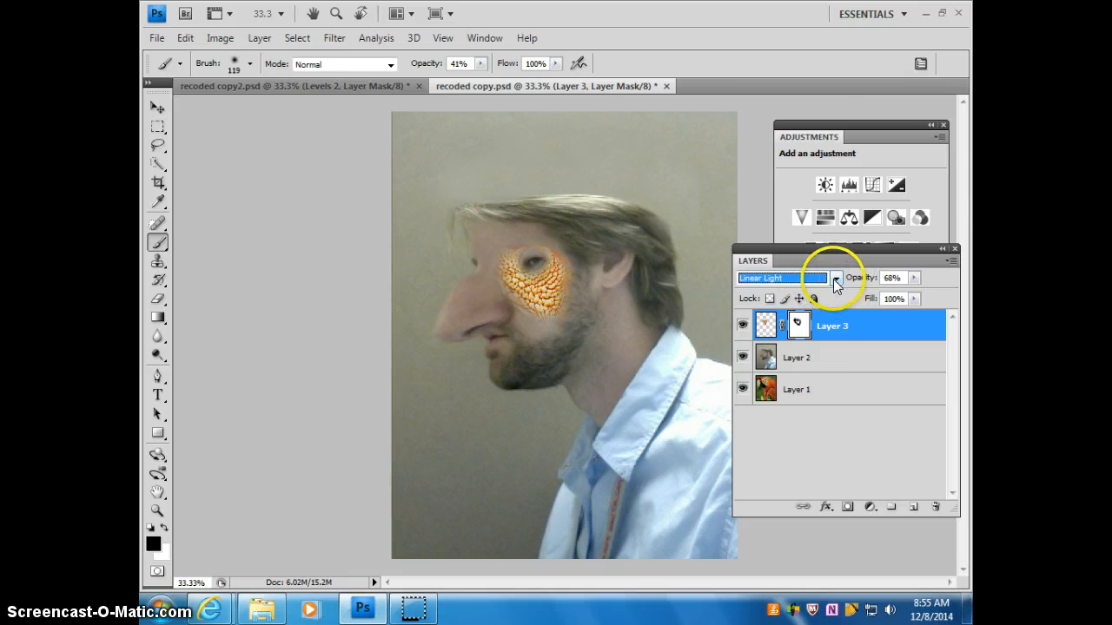
left_click(787, 205)
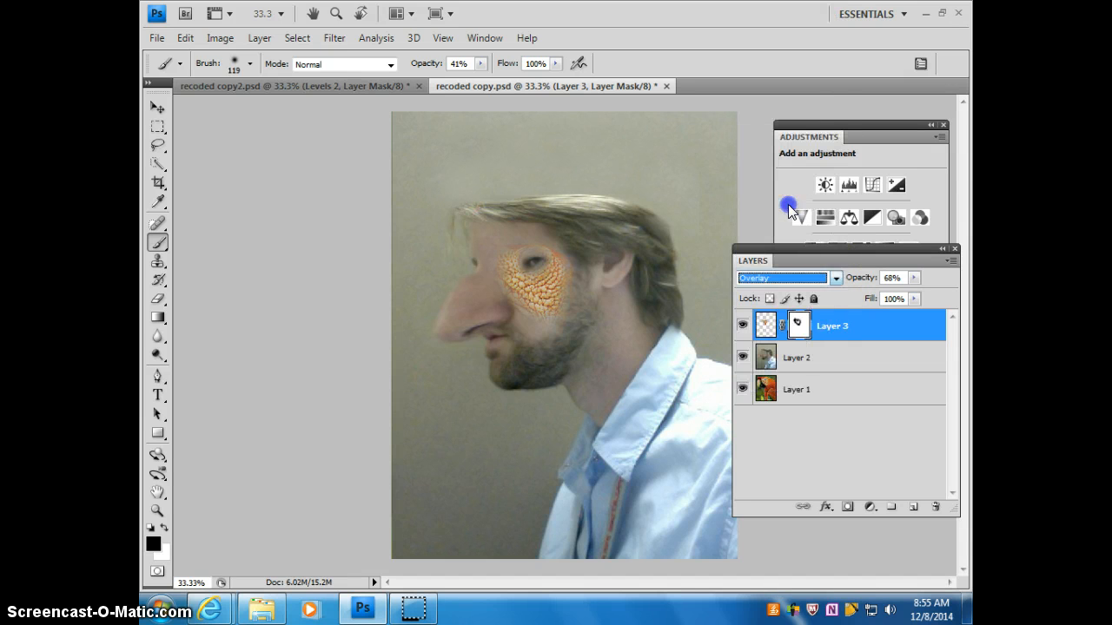
left_click(830, 277)
left_click(772, 137)
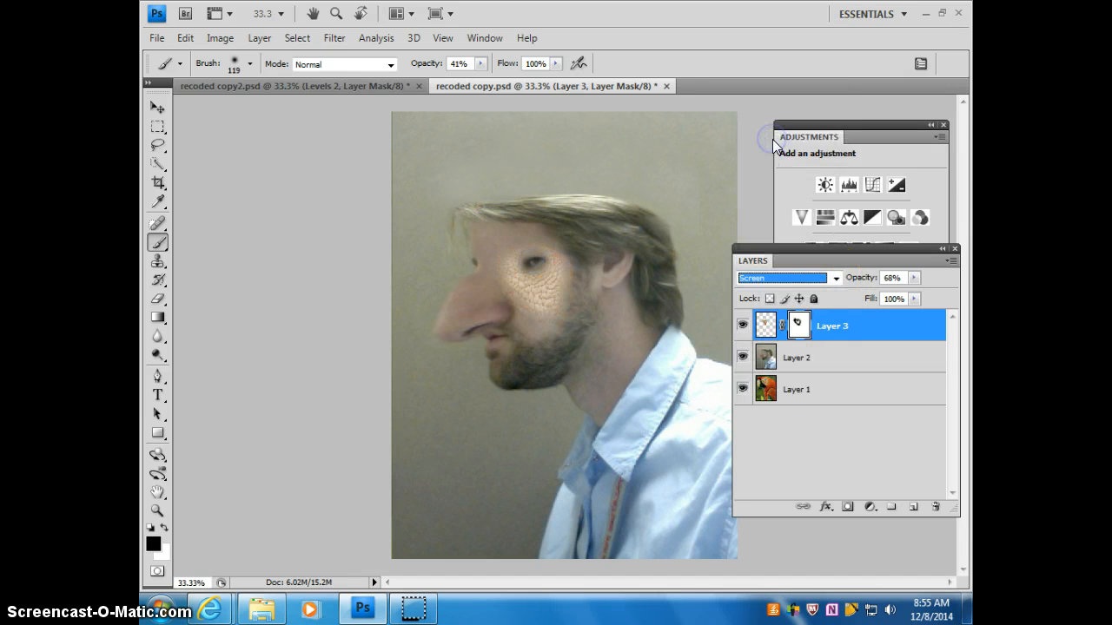
Step: Set the parrot patch layer's blend mode to Lighten
left_click(830, 277)
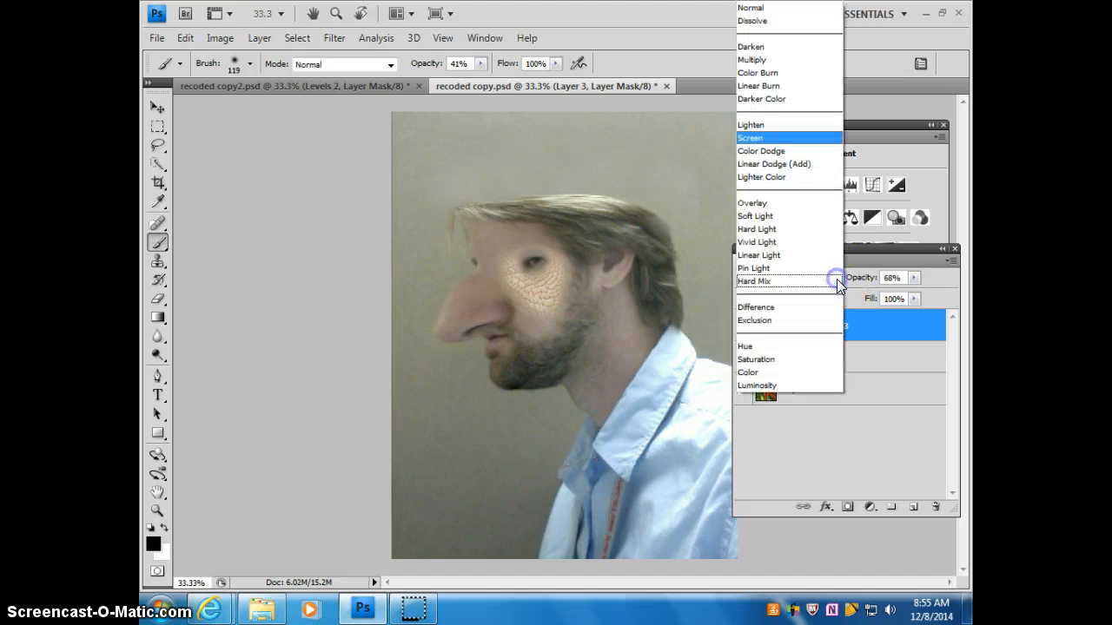
left_click(751, 124)
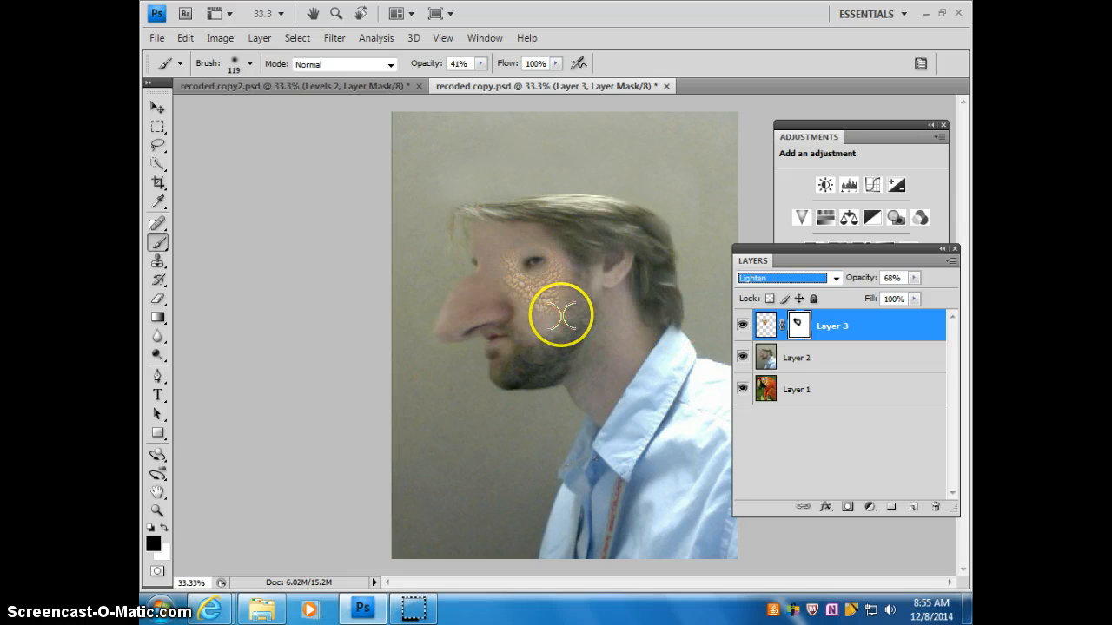
left_click_drag(560, 314, 542, 320)
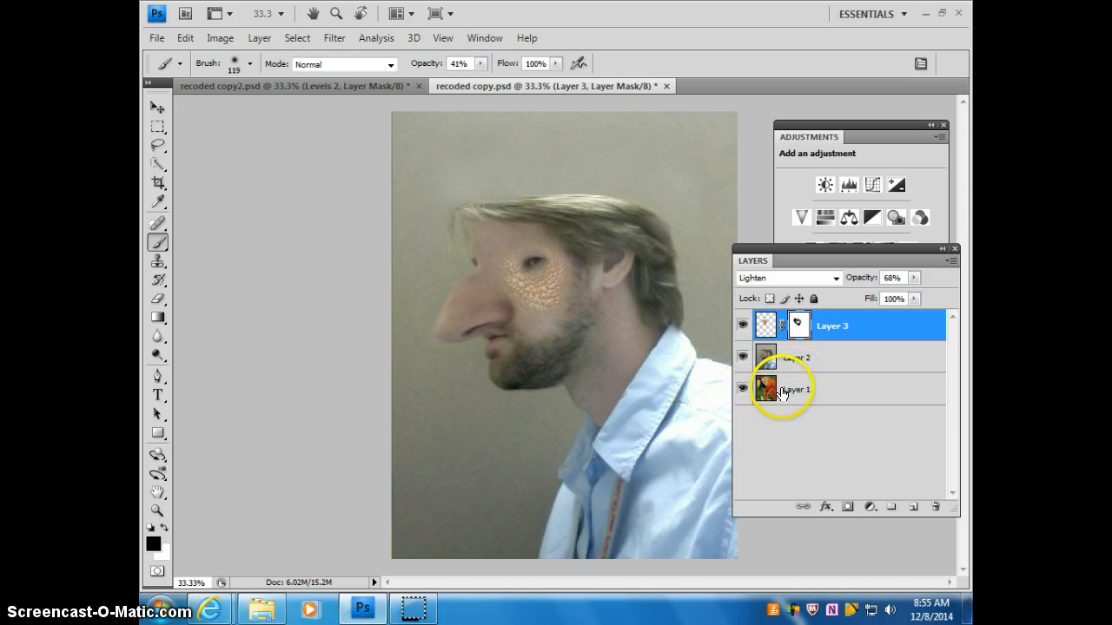
Step: Hide Layers 3 and 2, select the parrot's eye on Layer 1 with a rectangular marquee, and copy it to a new layer
left_click(743, 324)
left_click(742, 357)
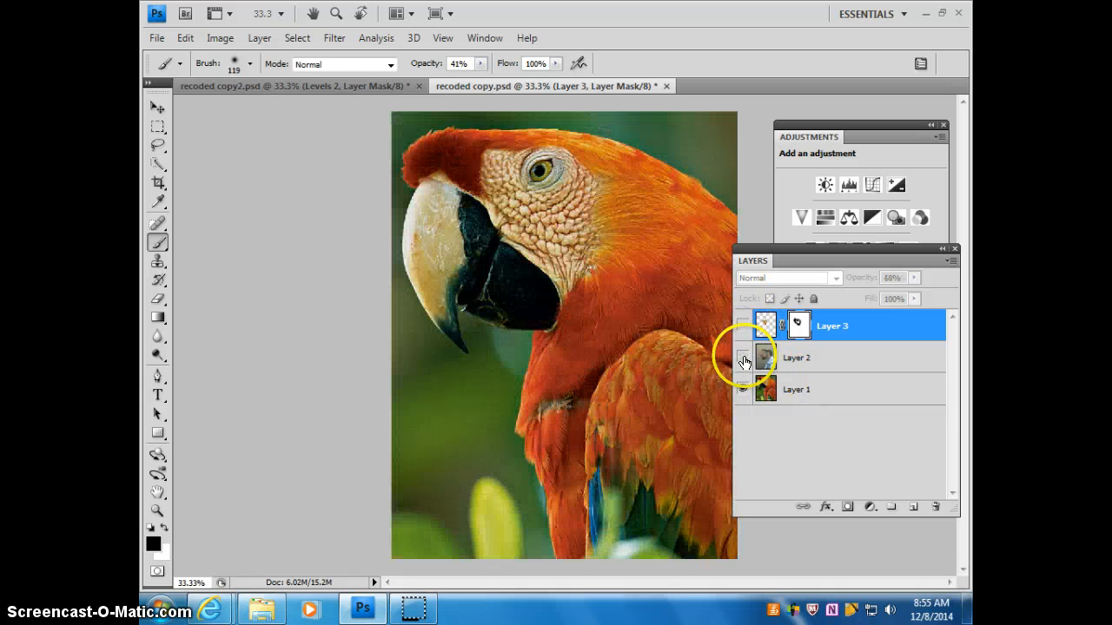
left_click(157, 126)
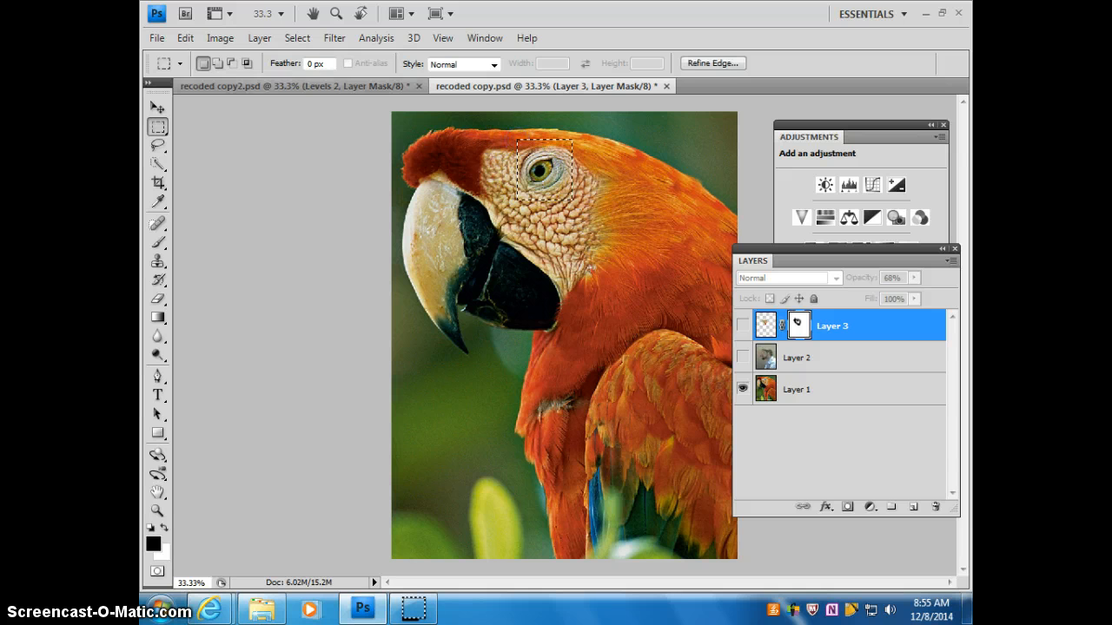
left_click(800, 389)
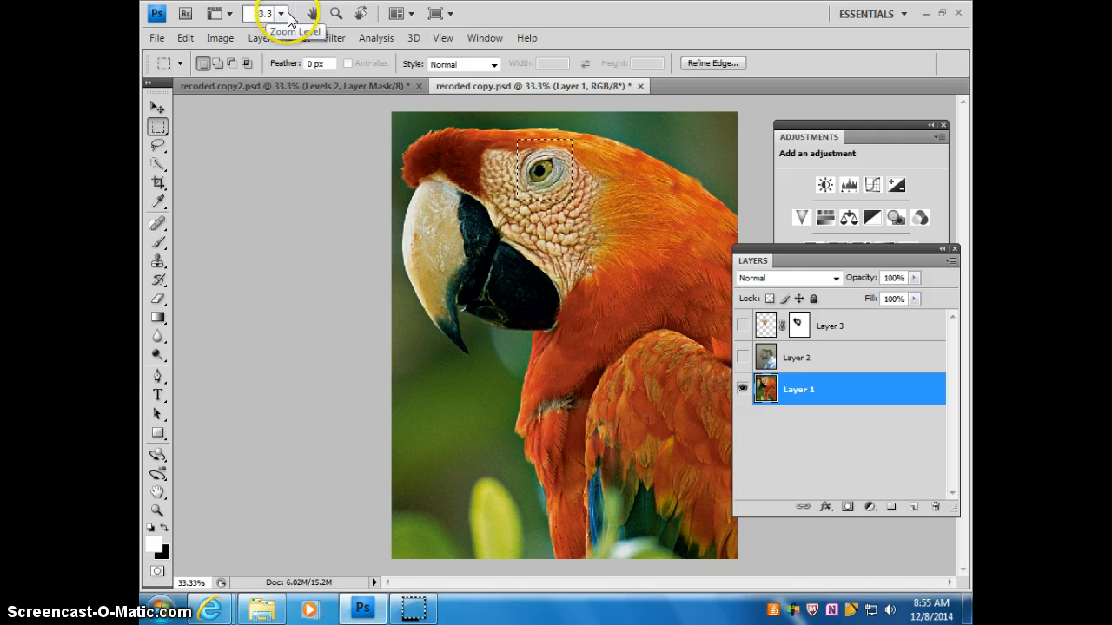
key("ctrl+j")
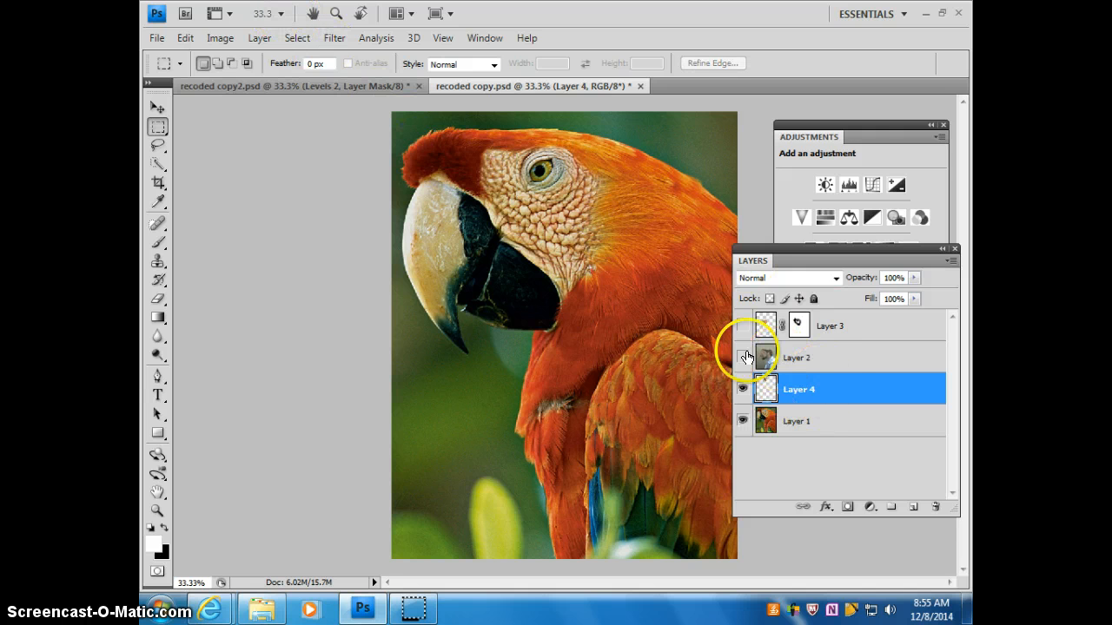
Step: Show Layers 2 and 3 again and move the copied parrot eye to the position of the man's eye
left_click(742, 357)
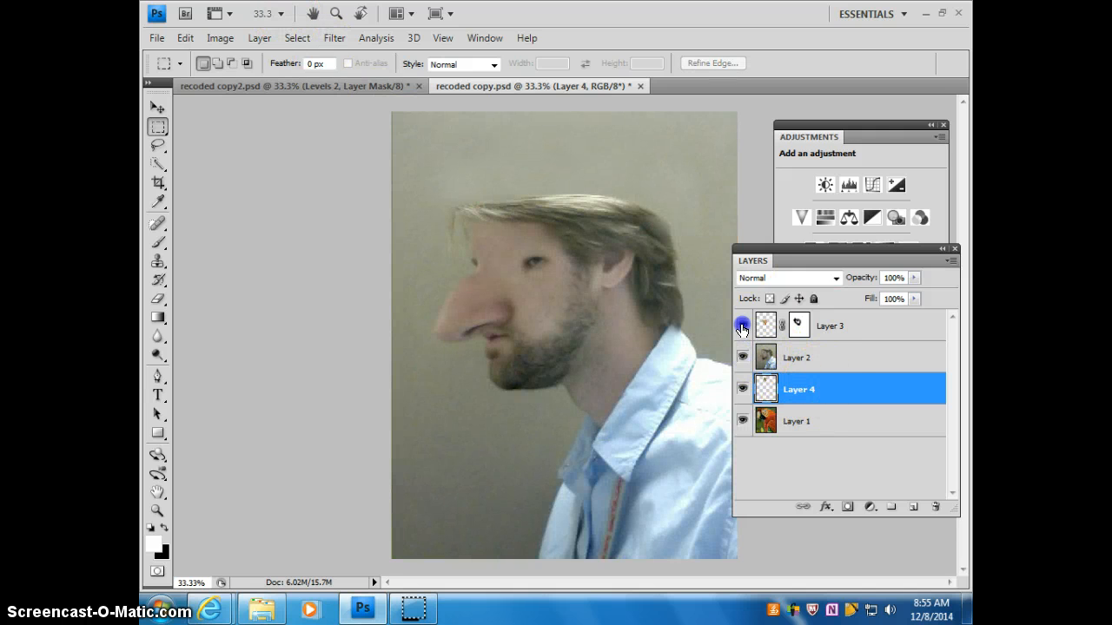
left_click(742, 326)
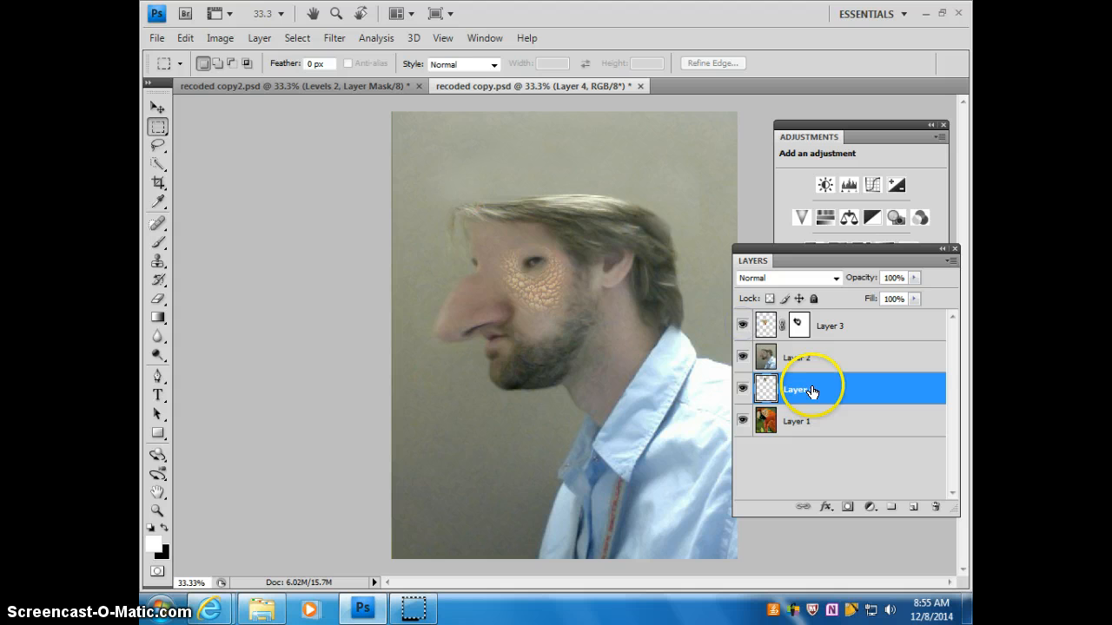
left_click(157, 107)
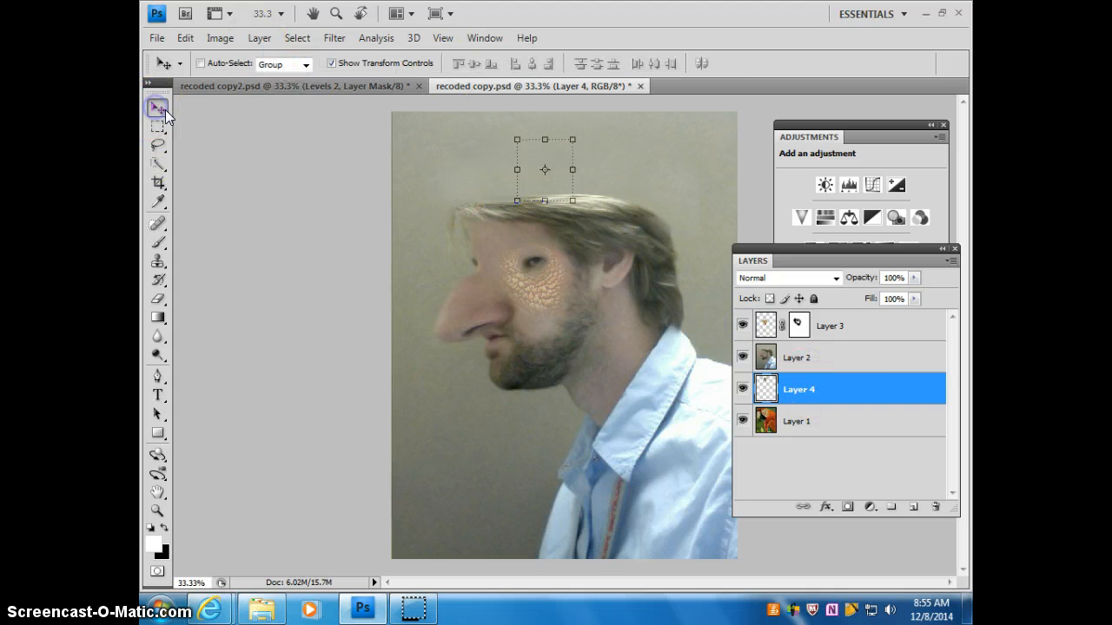
left_click(743, 357)
left_click(743, 357)
left_click_drag(555, 184, 557, 257)
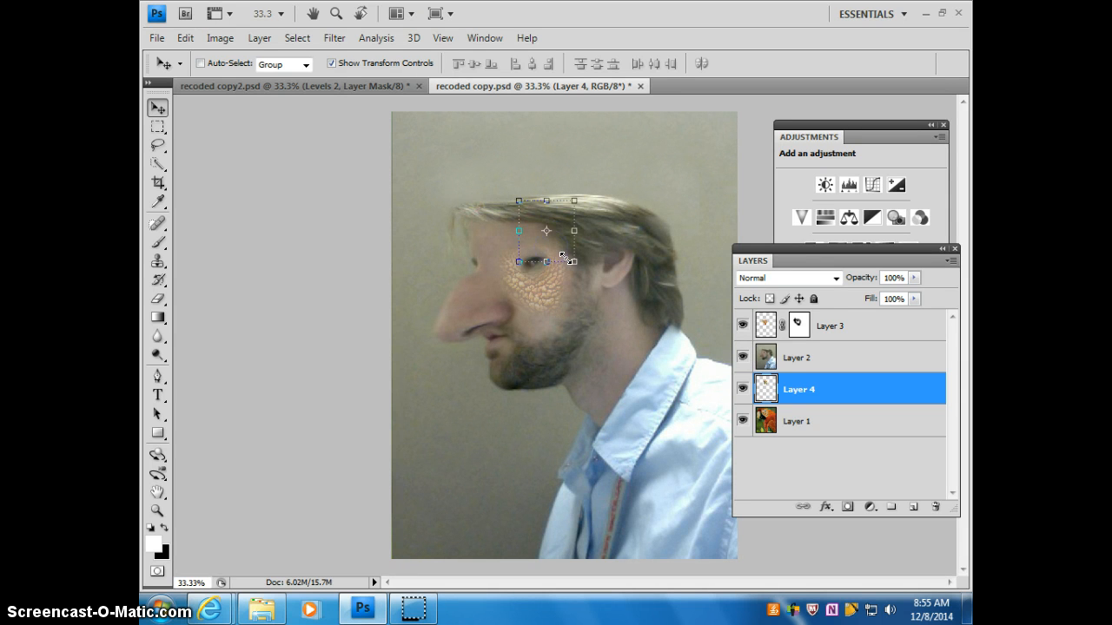
left_click(564, 248)
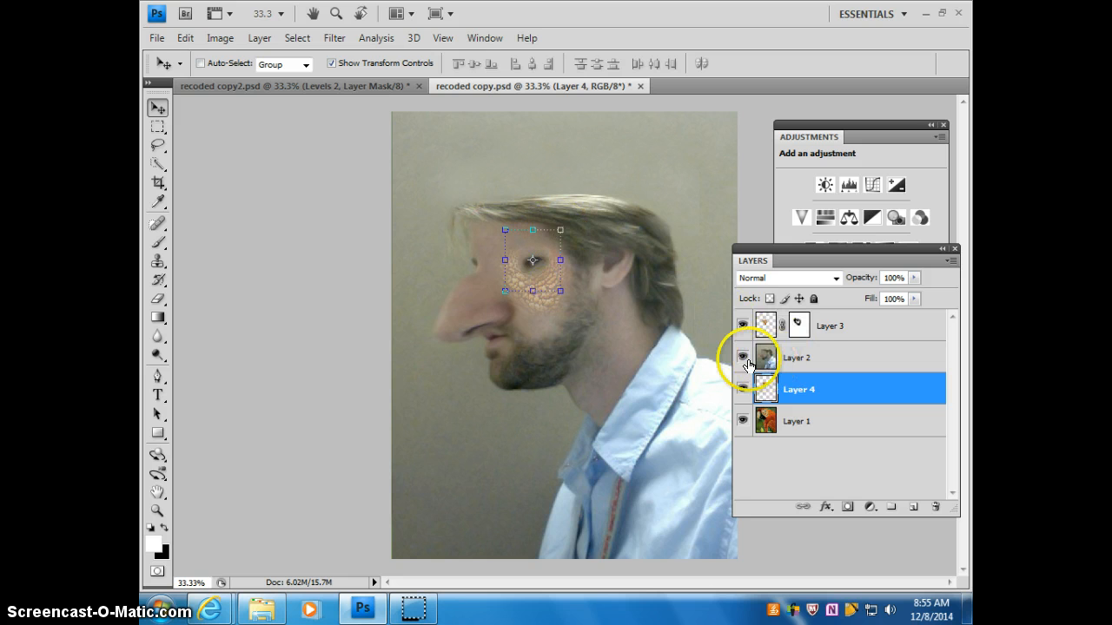
Step: Add a layer mask to the man's portrait layer and paint out his eye in black to reveal the parrot eye beneath
left_click(808, 357)
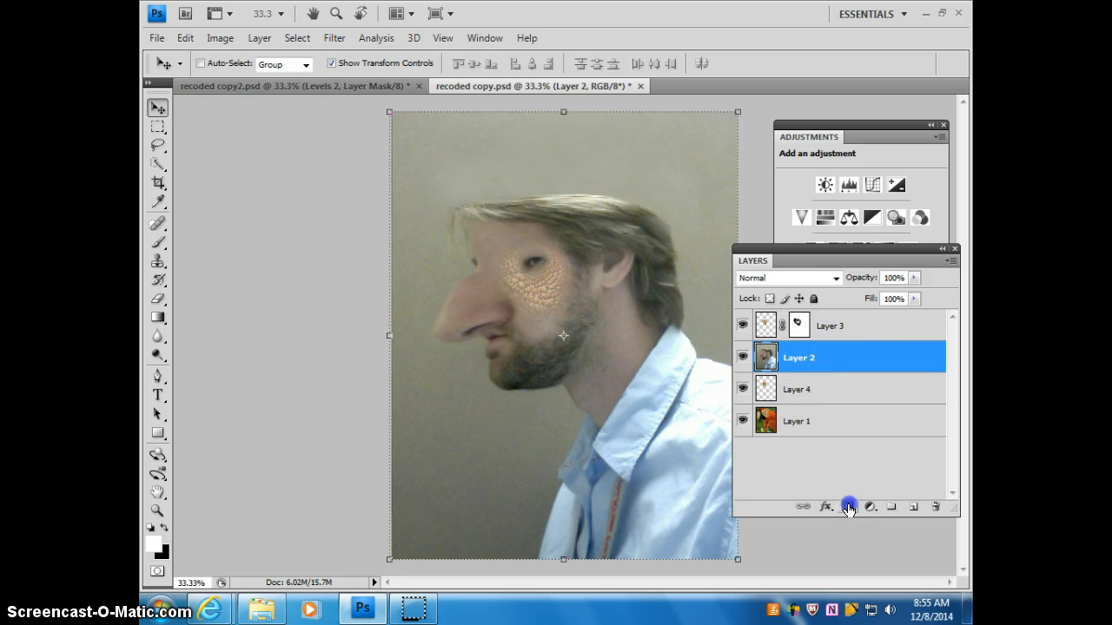
left_click(848, 508)
left_click(158, 242)
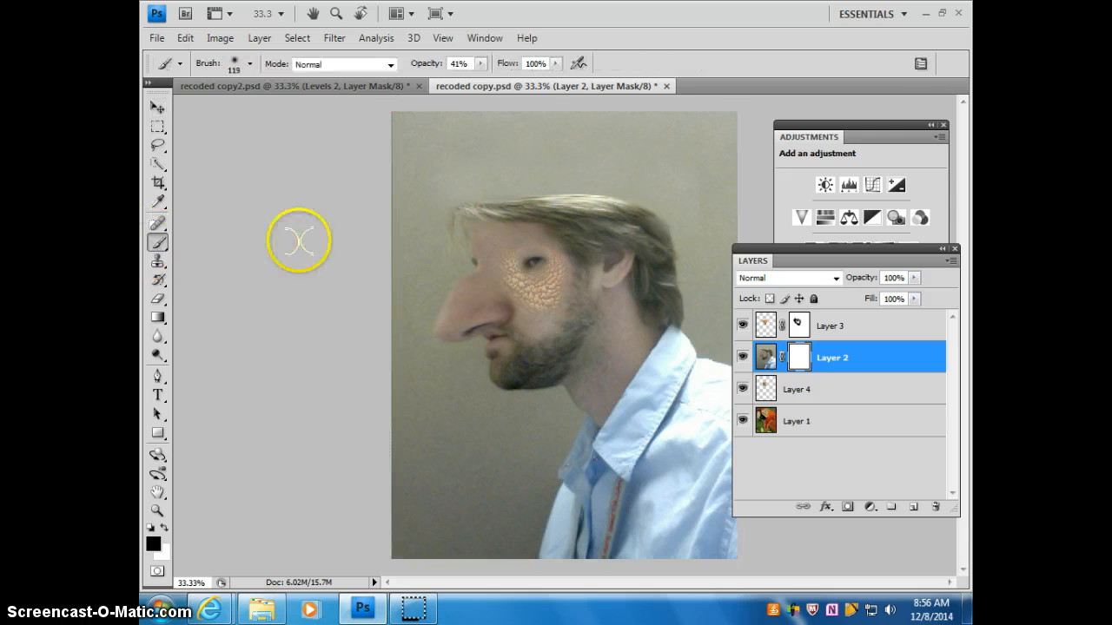
mouse_move(299, 239)
left_mouse_down()
mouse_move(555, 258)
mouse_move(532, 262)
left_mouse_up()
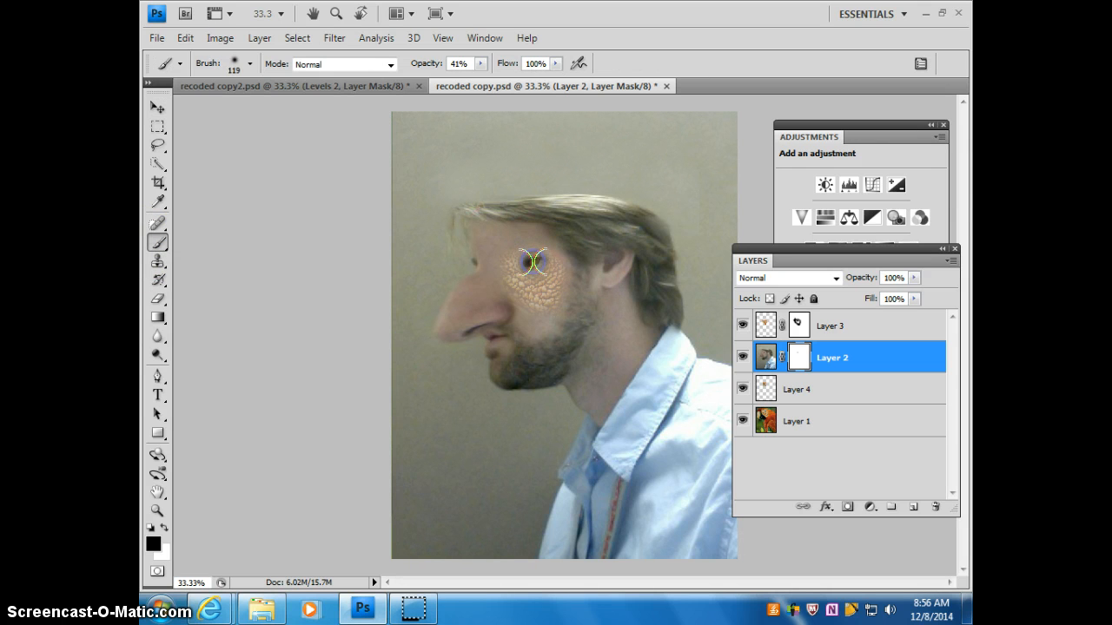
Step: Scale the parrot eye layer to 71.6%, nudge it into the man's eye opening, and turn off transform controls
left_click(157, 107)
left_click(813, 399)
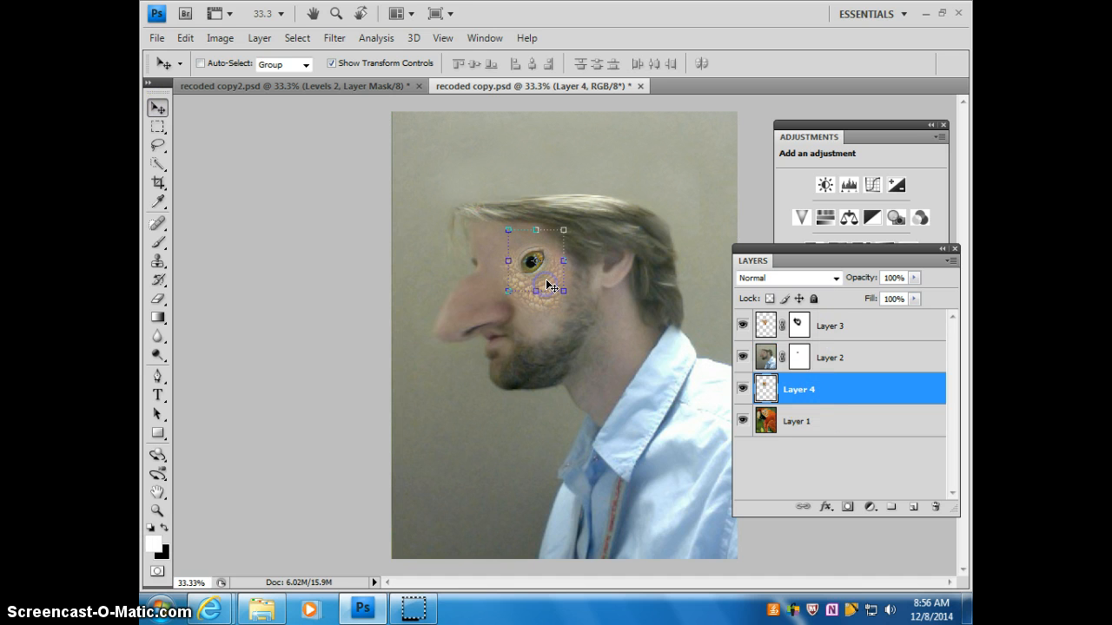
left_click_drag(562, 230, 542, 276)
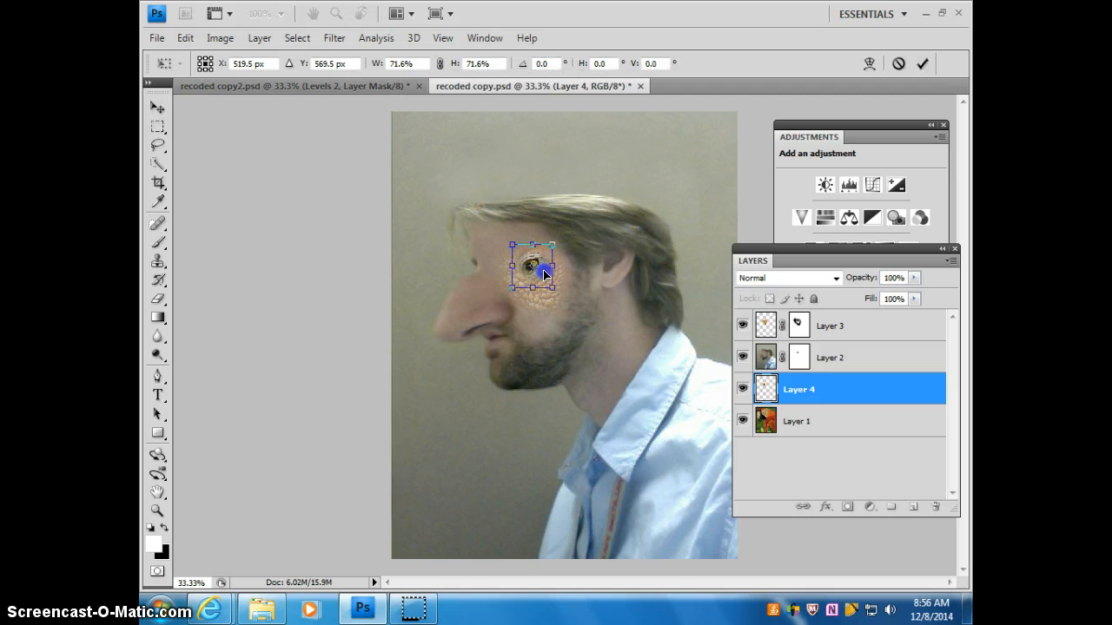
key("Right")
key("Right")
key("Right")
key("Up")
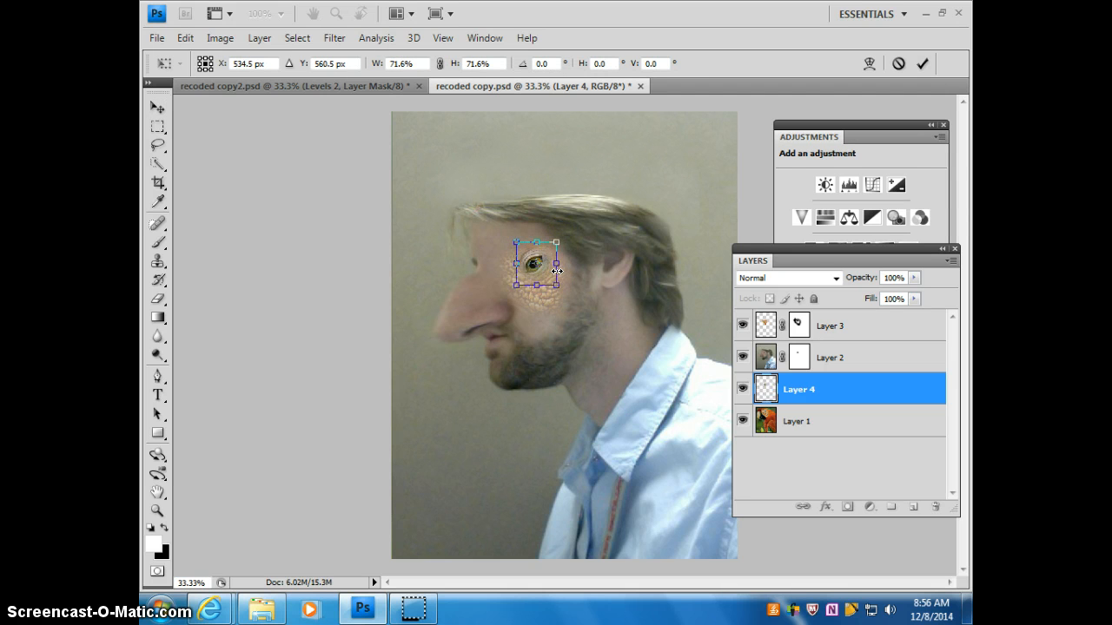
left_click(923, 65)
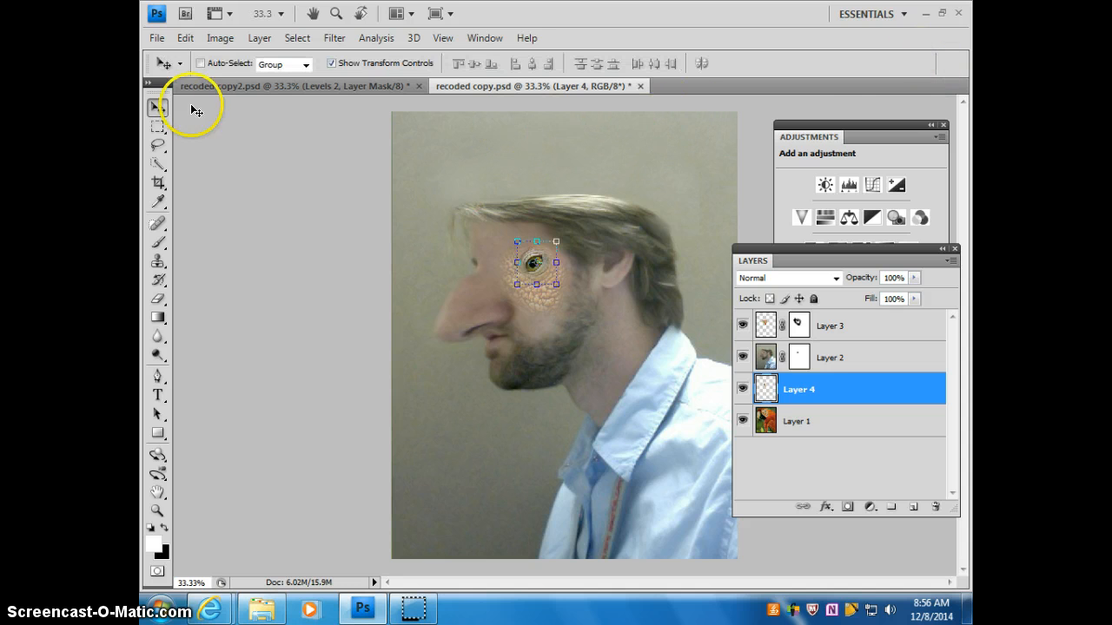
left_click(331, 64)
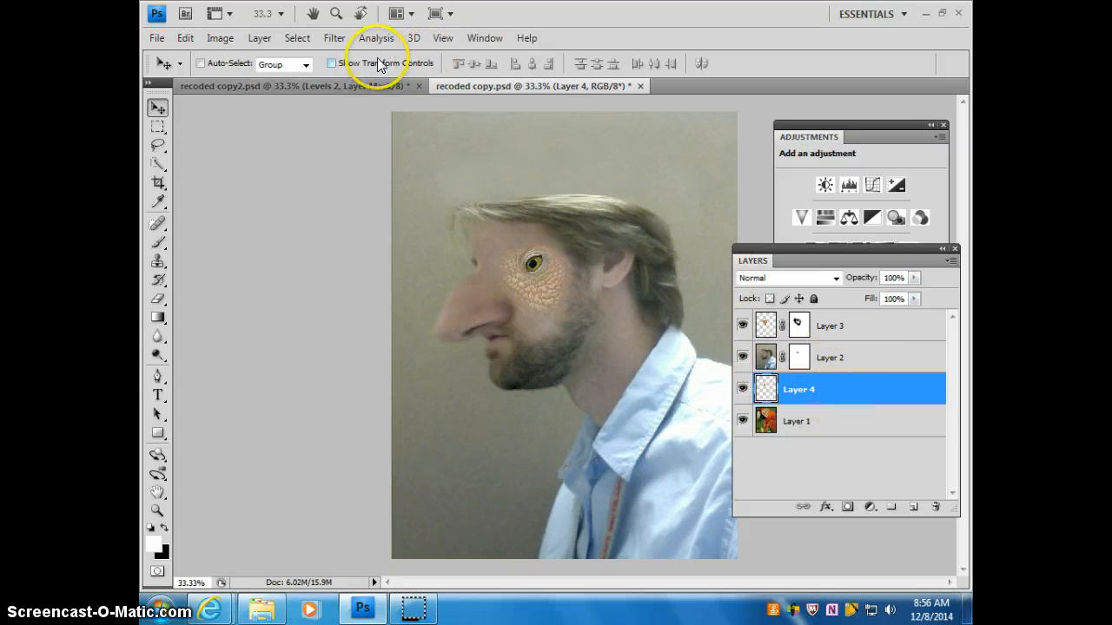
Step: Open the rainforest wallpaper image from the desktop in Adobe Photoshop CS4
mouse_move(206, 613)
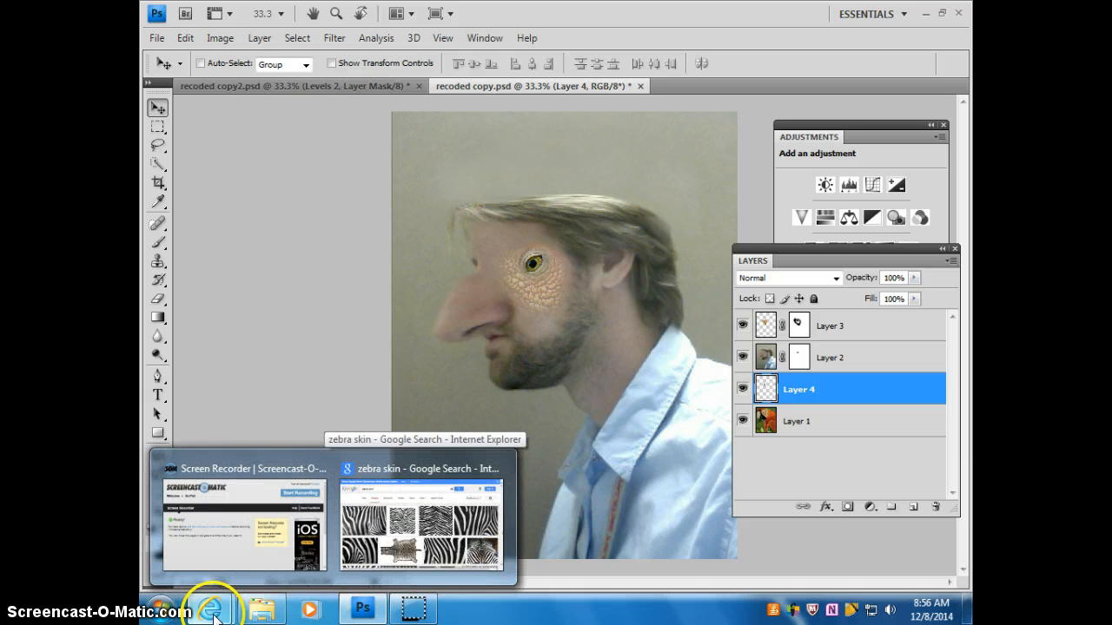
left_click(926, 15)
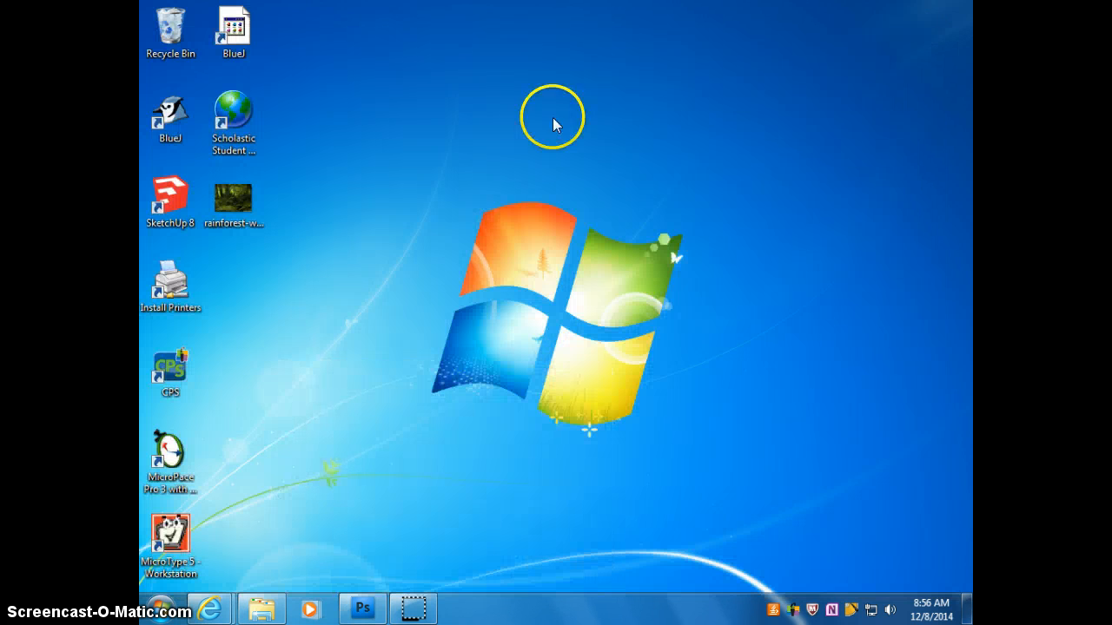
left_click(233, 203)
right_click(233, 202)
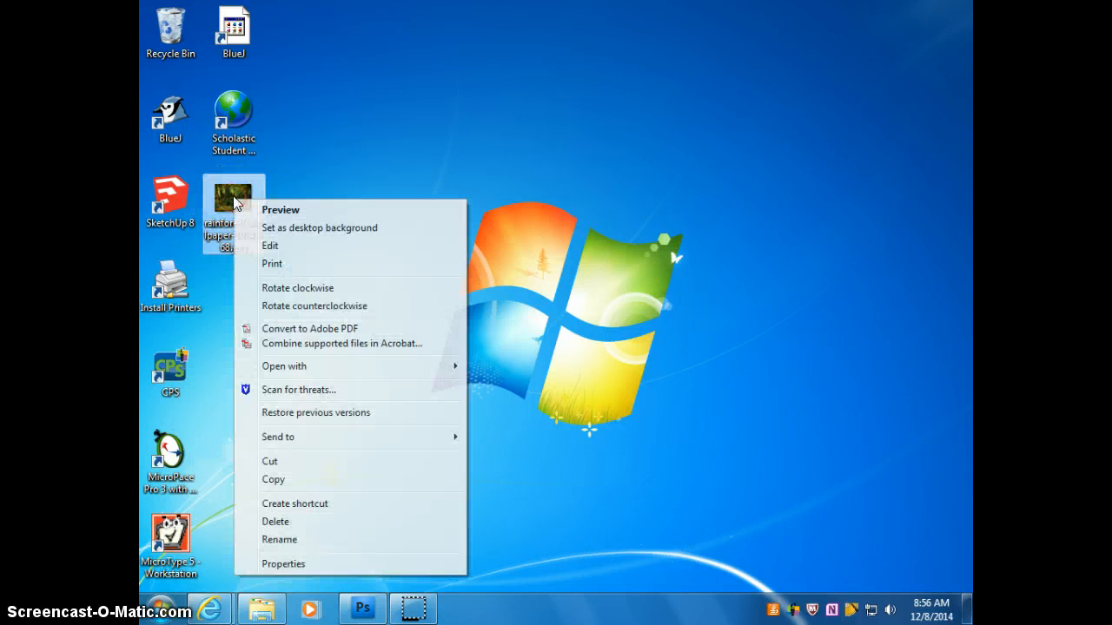
mouse_move(285, 367)
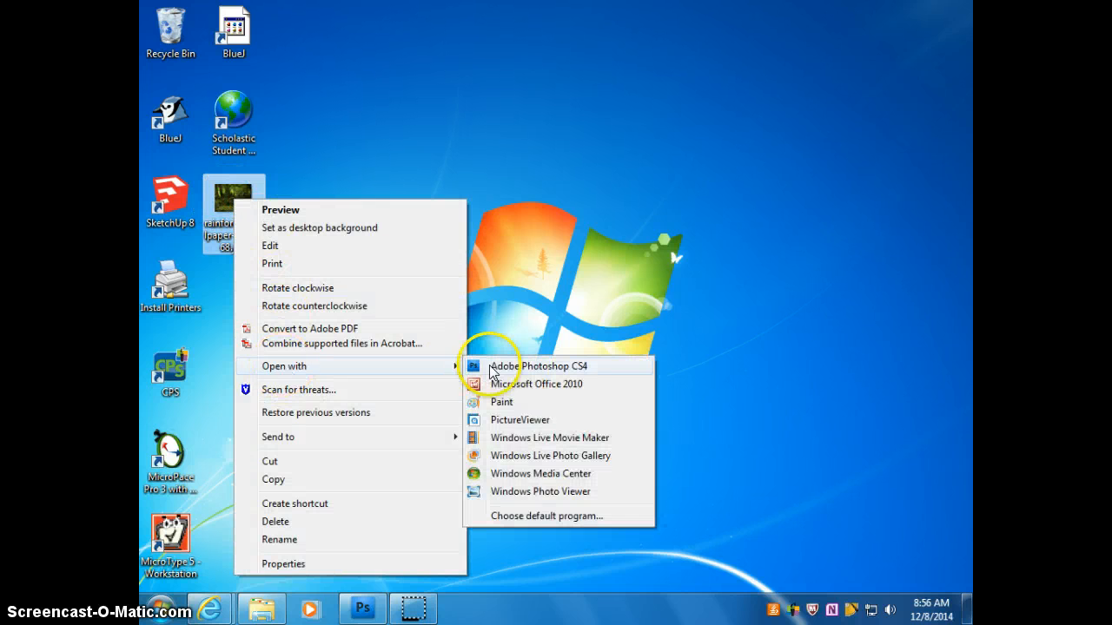
left_click(504, 370)
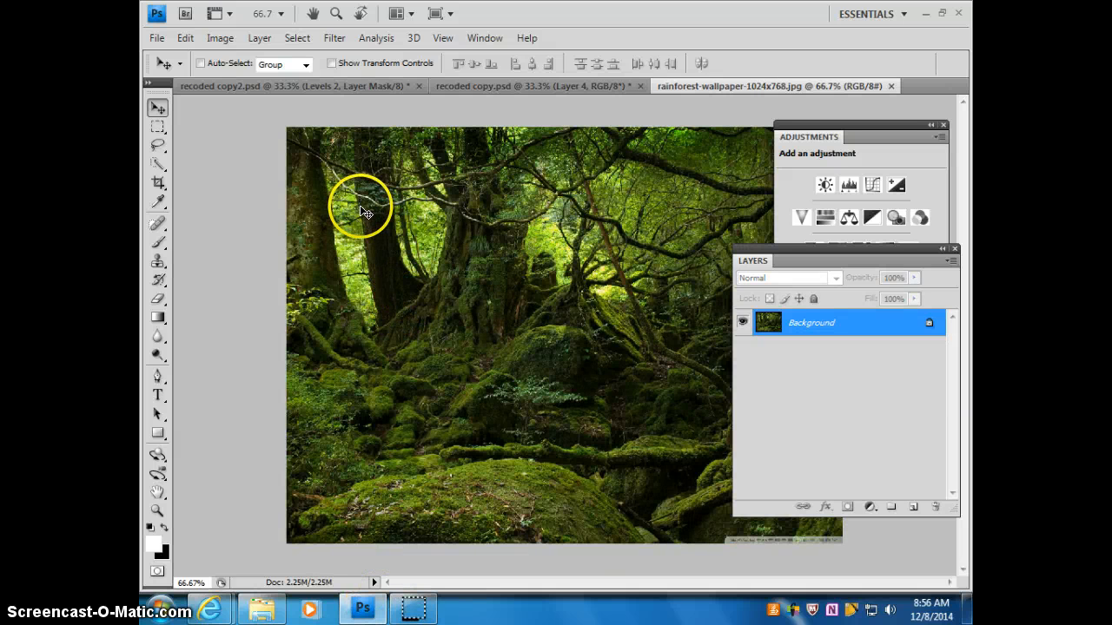
Step: Copy the whole rainforest image into recoded copy.psd, hide Layers 2 and 3, and move the rainforest layer below the parrot eye layer
key("ctrl+a")
left_click_drag(369, 170, 499, 86)
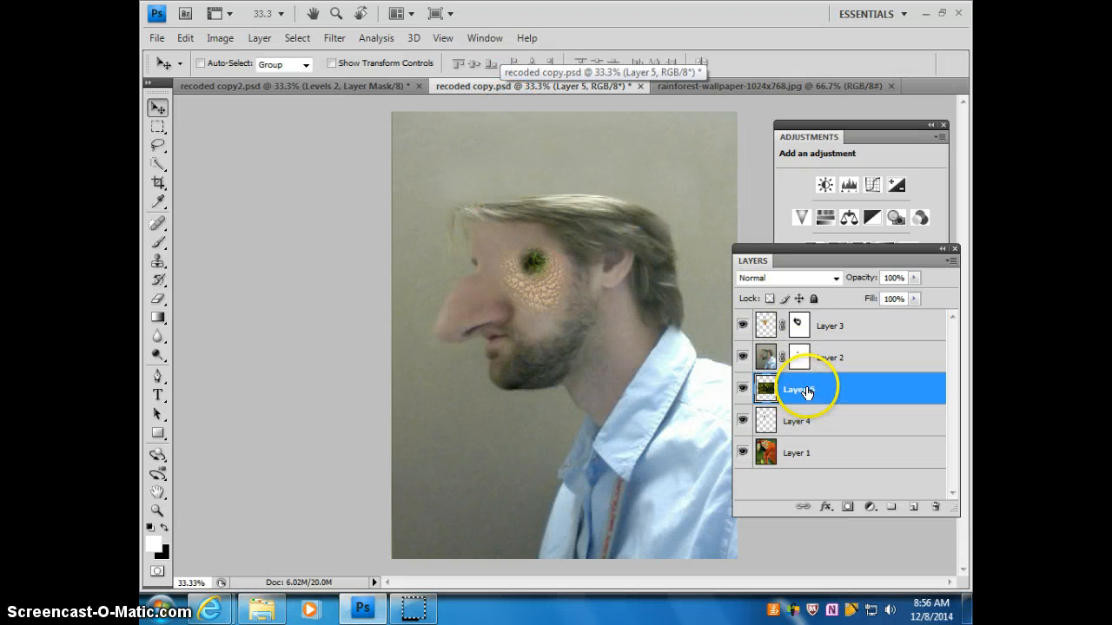
left_click(739, 359)
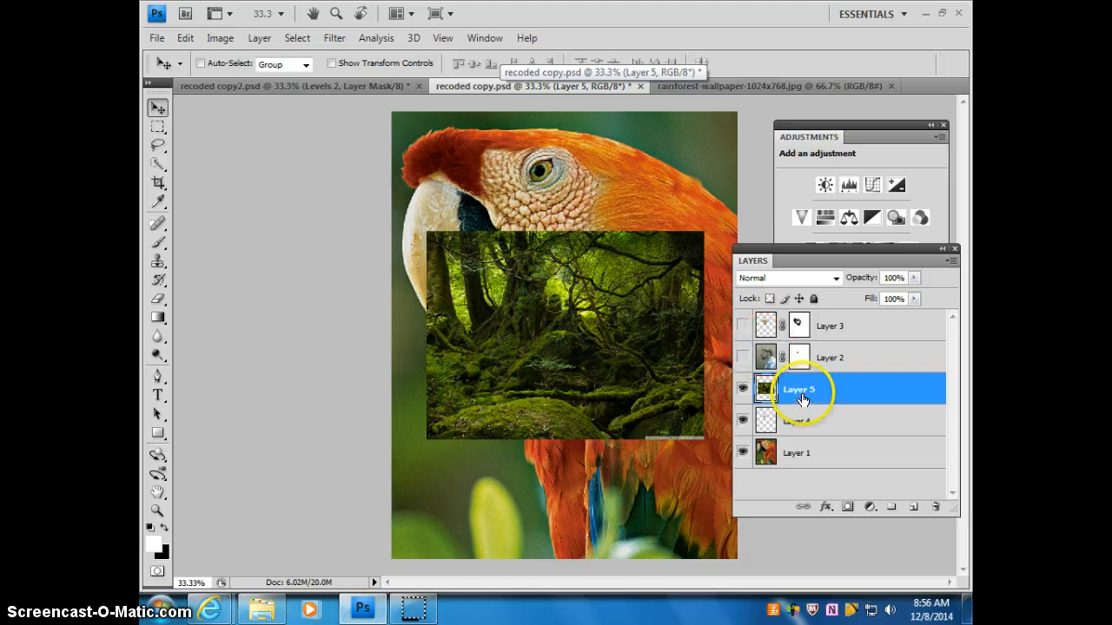
left_click_drag(805, 388, 771, 415)
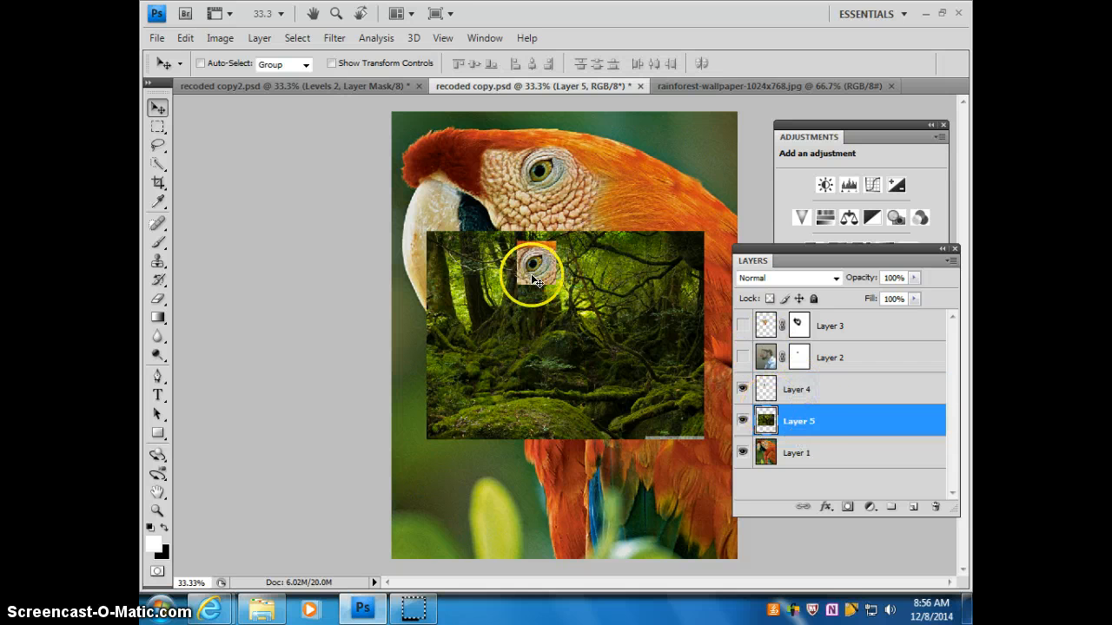
Step: Hide the parrot eye layer, enlarge the rainforest layer until it covers the whole canvas, and show Layers 2, 3 and 4 again
left_click(741, 393)
left_click(330, 64)
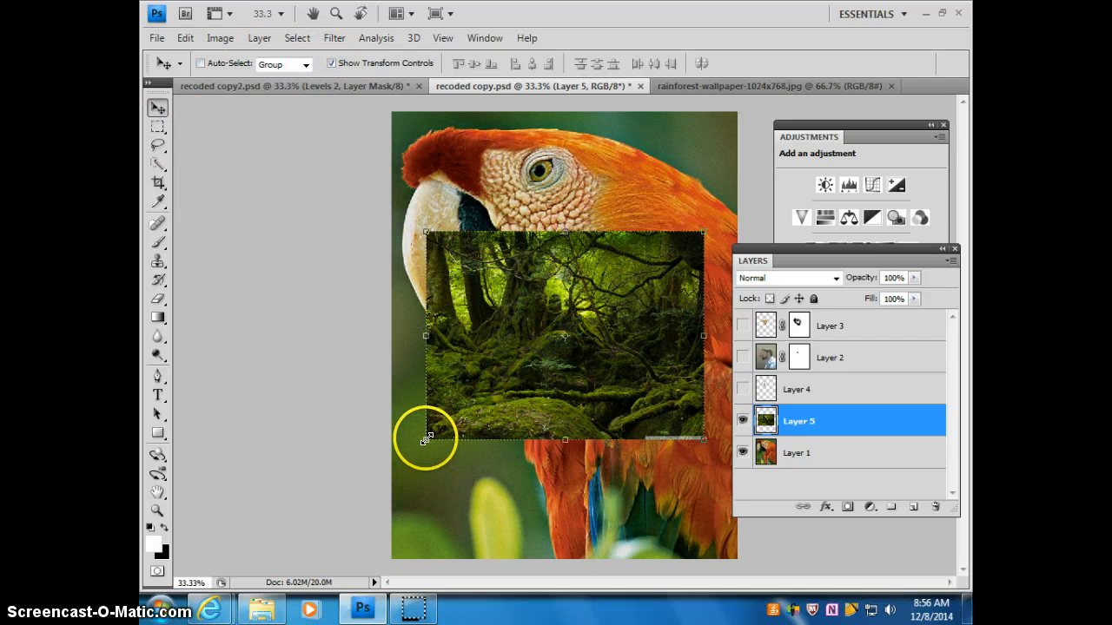
left_click_drag(426, 440, 244, 575)
left_click_drag(702, 233, 704, 228)
left_click(922, 63)
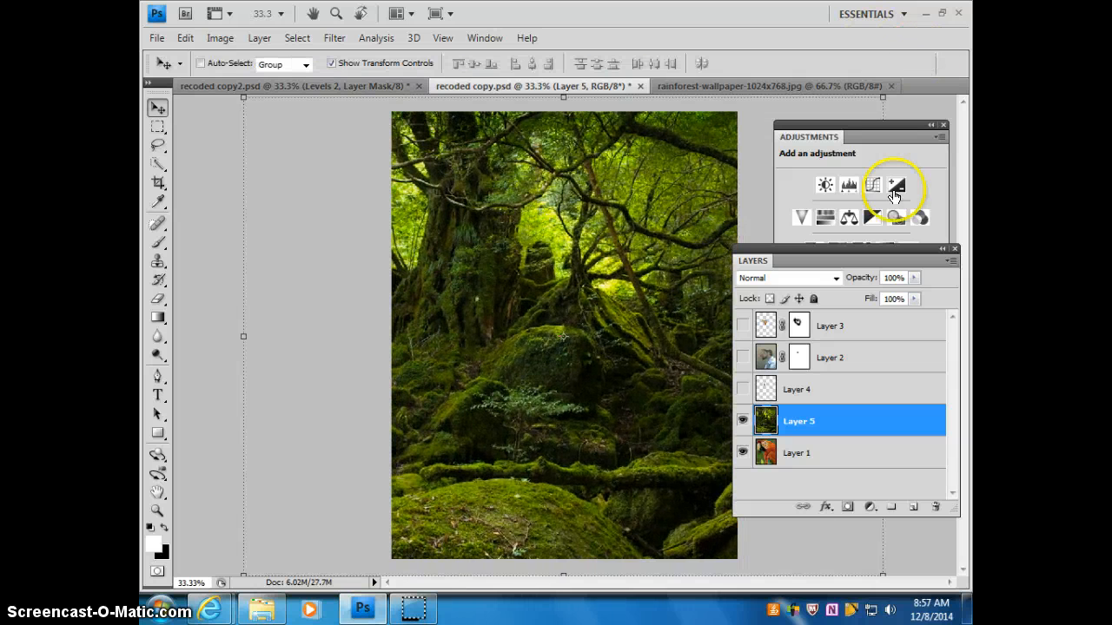
left_click(741, 391)
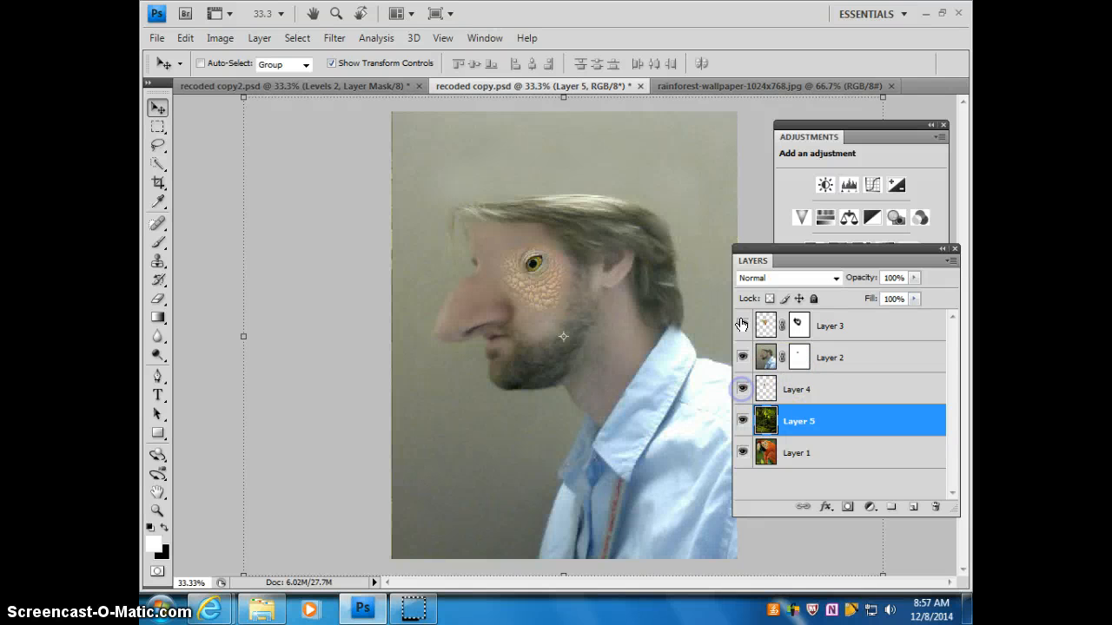
Step: Paint black on Layer 2's mask over the background above the man's forehead with a 400 px brush at 41% opacity
left_click(853, 363)
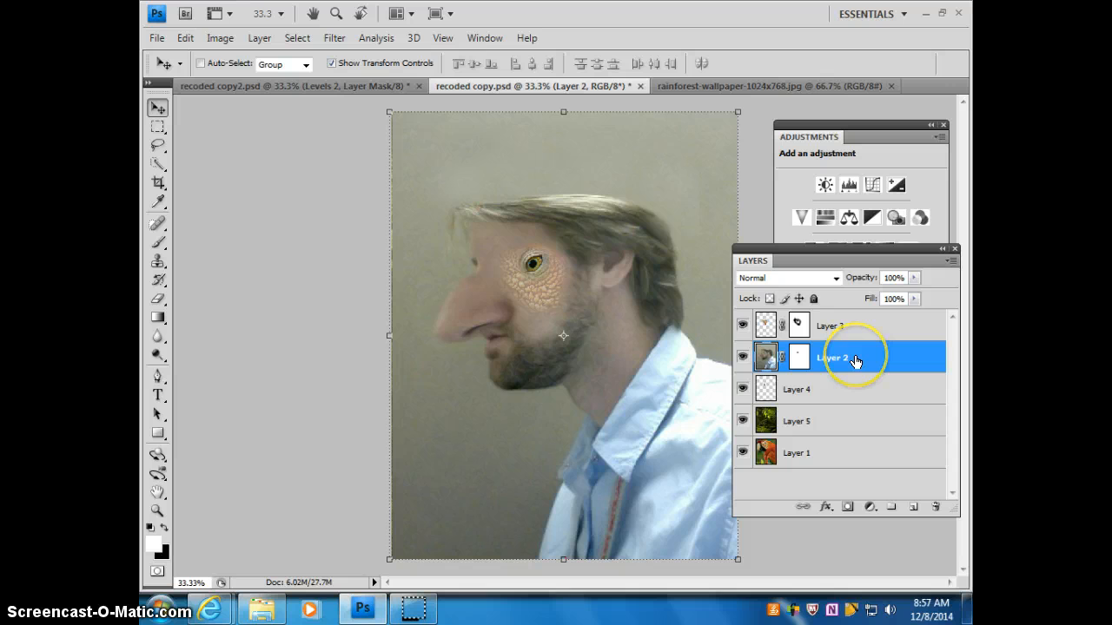
left_click(158, 244)
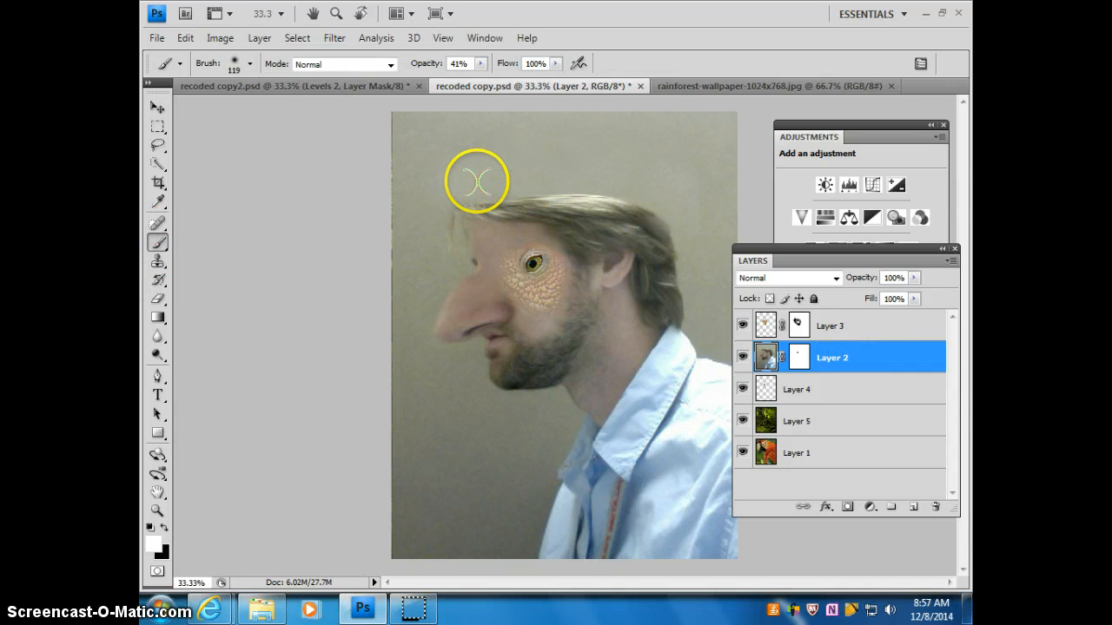
key("]")
key("]")
key("]")
key("]")
key("]")
key("]")
key("]")
left_click_drag(478, 157, 436, 160)
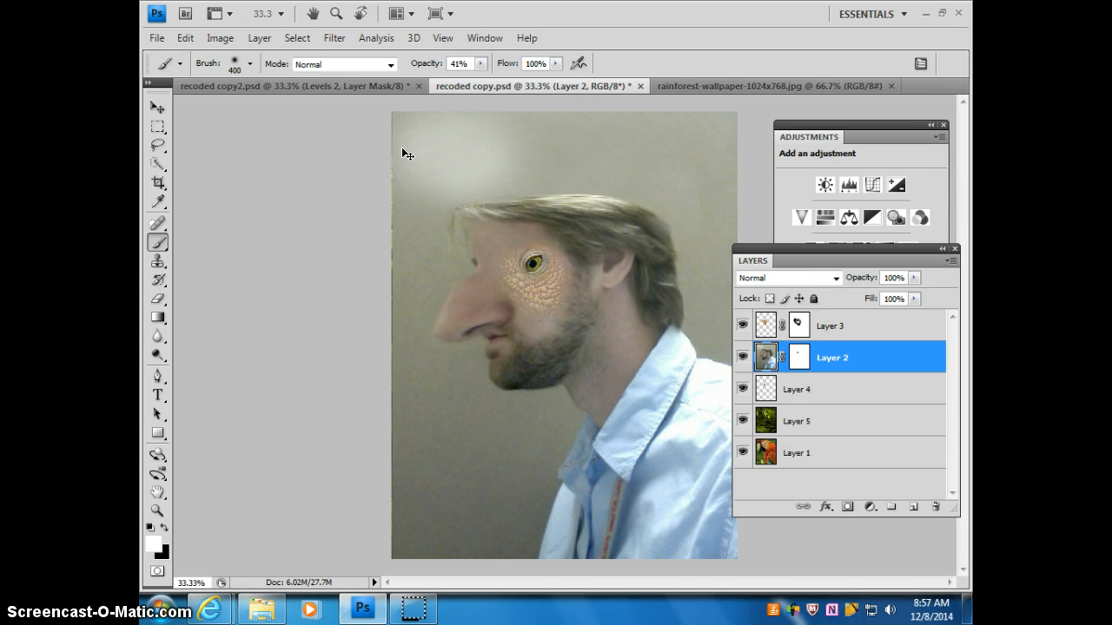
key("ctrl+z")
left_click(799, 357)
key("x")
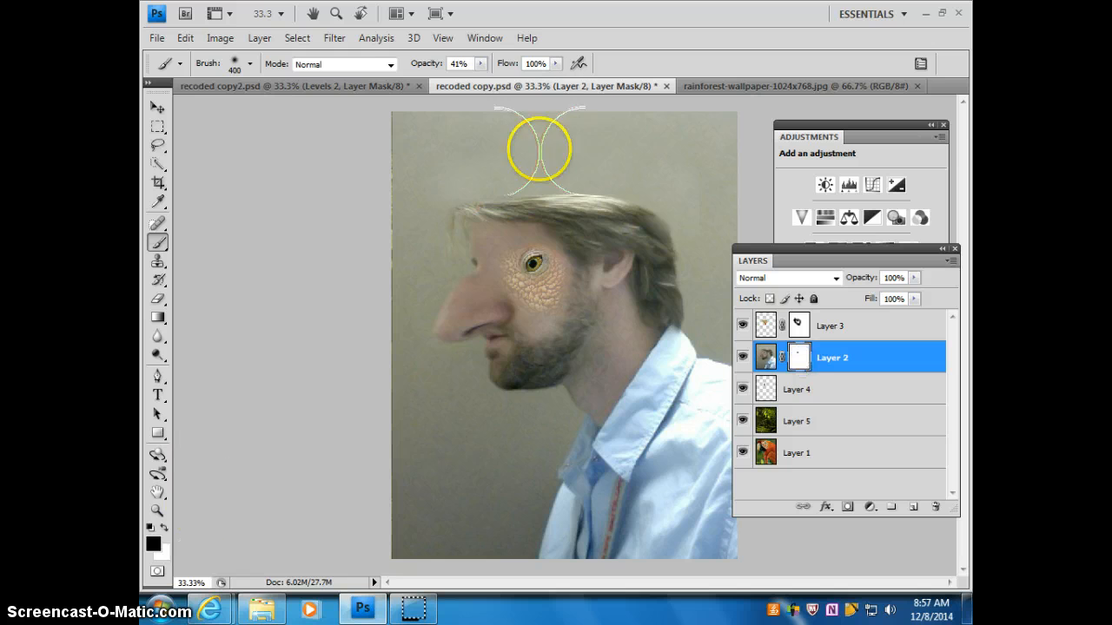
left_click_drag(540, 150, 390, 154)
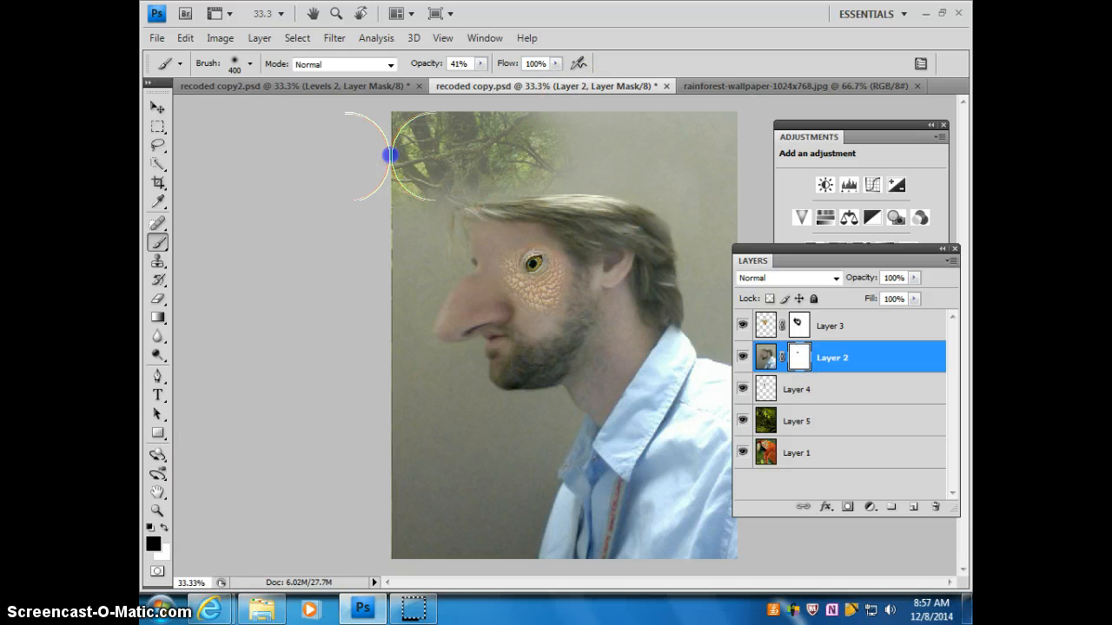
Step: Raise the brush opacity to 100%, harden its edge, and mask out the background around the man to reveal the rainforest
left_click(480, 64)
left_click_drag(479, 82, 531, 82)
mouse_move(511, 129)
left_mouse_down()
mouse_move(409, 154)
mouse_move(643, 157)
left_mouse_up()
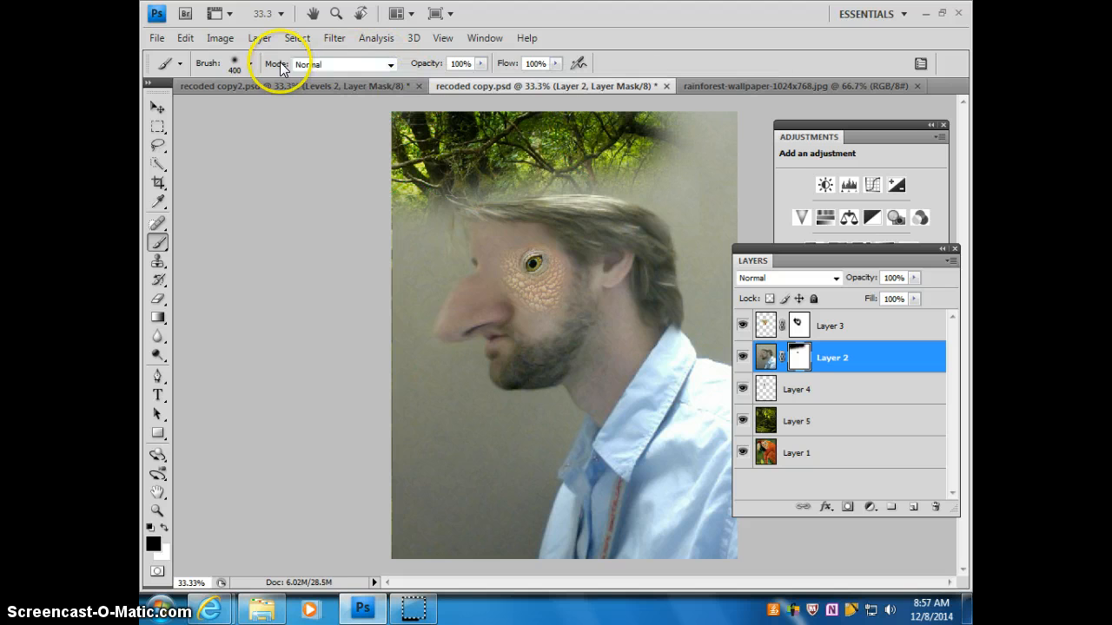
left_click(250, 63)
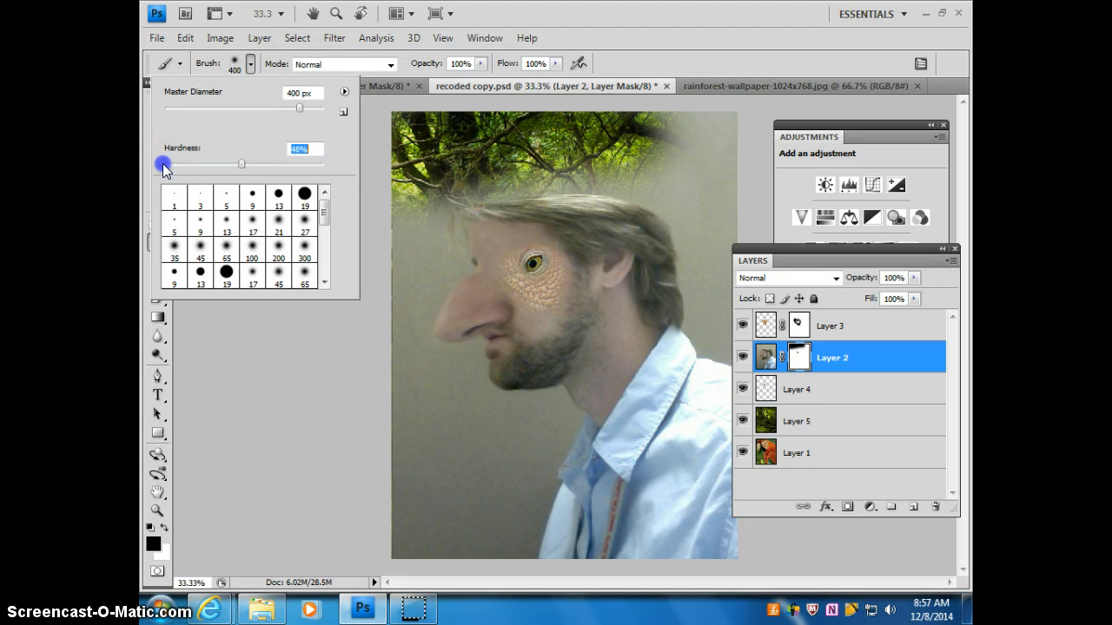
left_click_drag(162, 164, 259, 162)
mouse_move(624, 145)
left_mouse_down()
mouse_move(698, 164)
mouse_move(725, 227)
mouse_move(734, 295)
mouse_move(695, 152)
mouse_move(599, 138)
mouse_move(498, 142)
mouse_move(417, 169)
mouse_move(380, 281)
mouse_move(392, 377)
mouse_move(434, 436)
mouse_move(498, 465)
mouse_move(471, 526)
mouse_move(395, 467)
left_mouse_up()
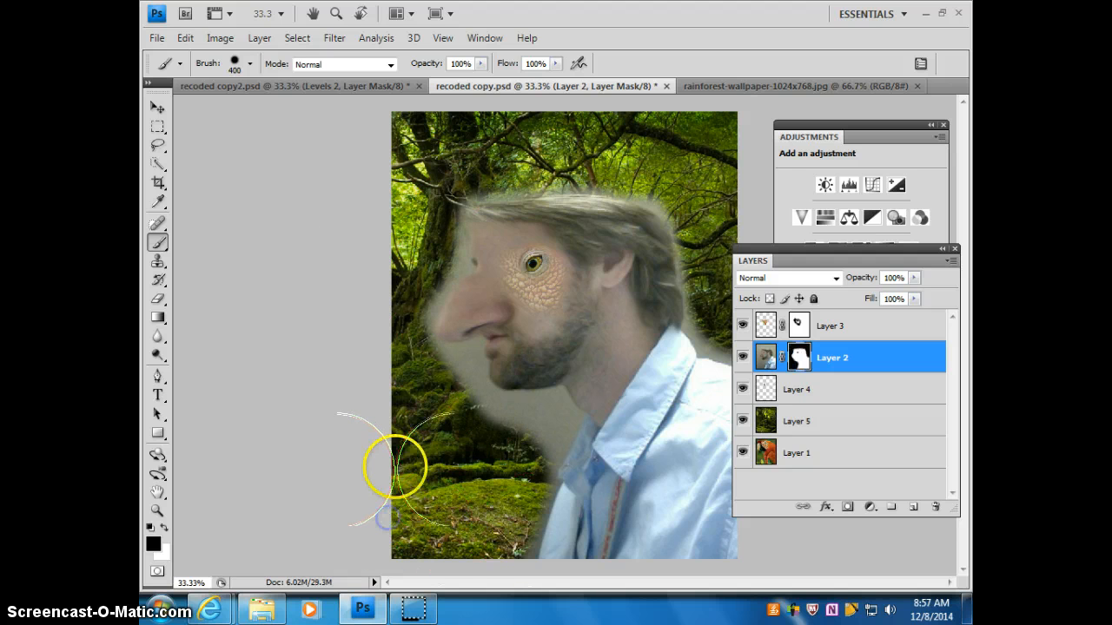
Step: Shrink the brush to 45 px and mask out the grey fringe around the man's face, nose, mouth and chin
key("bracketleft")
key("bracketleft")
key("bracketleft")
key("bracketleft")
key("bracketleft")
key("bracketleft")
key("bracketleft")
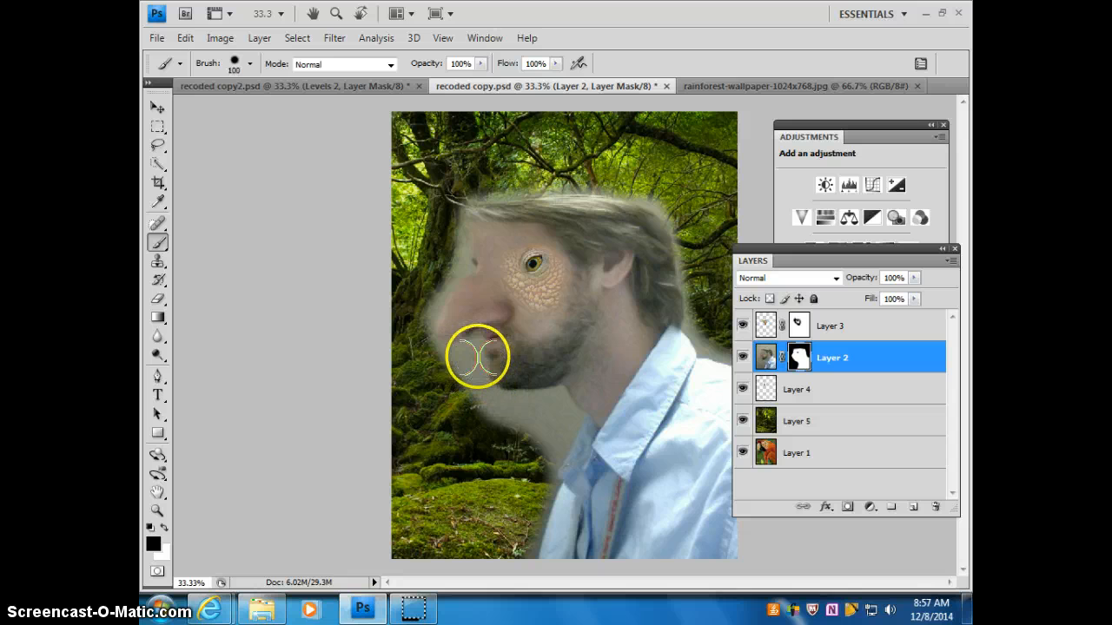
key("bracketleft")
key("bracketleft")
key("bracketleft")
key("bracketleft")
key("bracketleft")
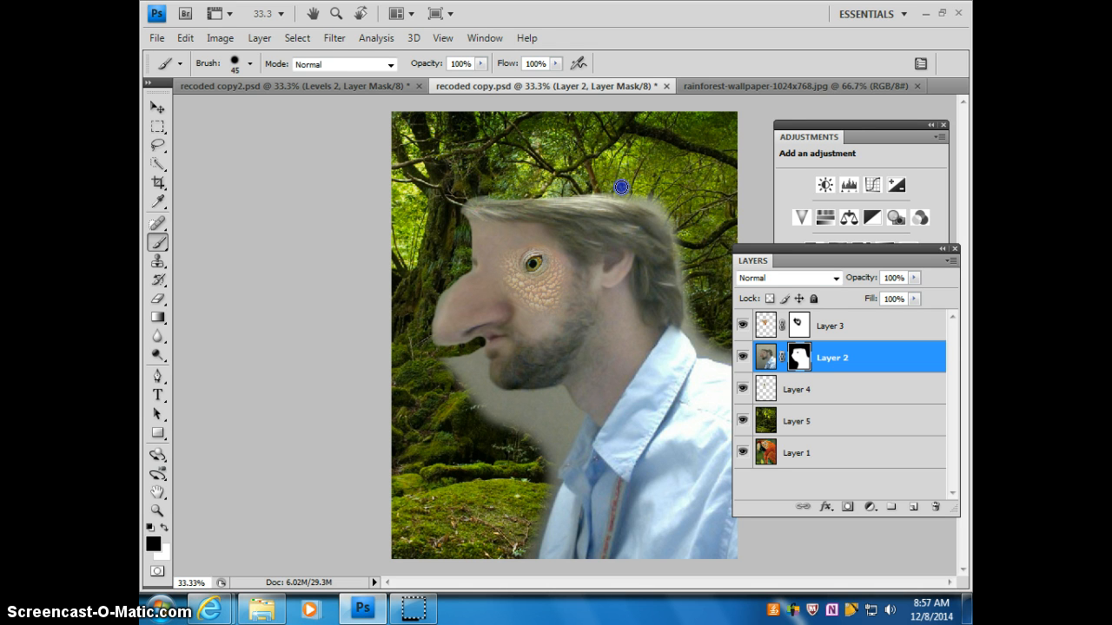
left_click_drag(472, 397, 478, 347)
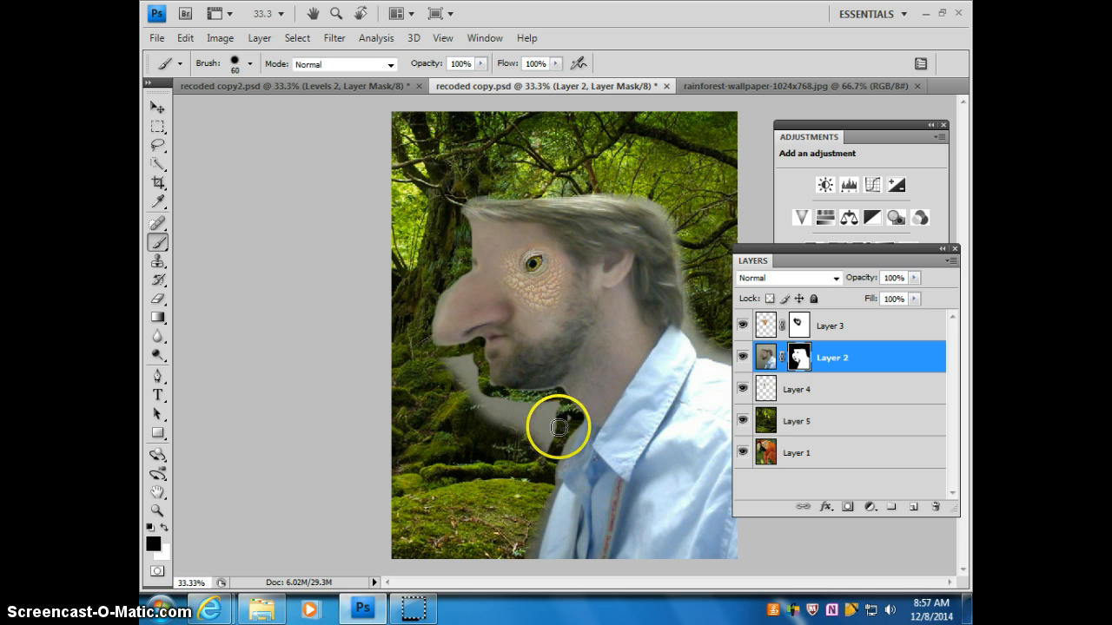
Step: Enlarge the brush to 80 px and mask out the leftover background below the chin and behind the man's head and shoulder
key("bracketright")
key("bracketright")
left_click_drag(558, 428, 552, 413)
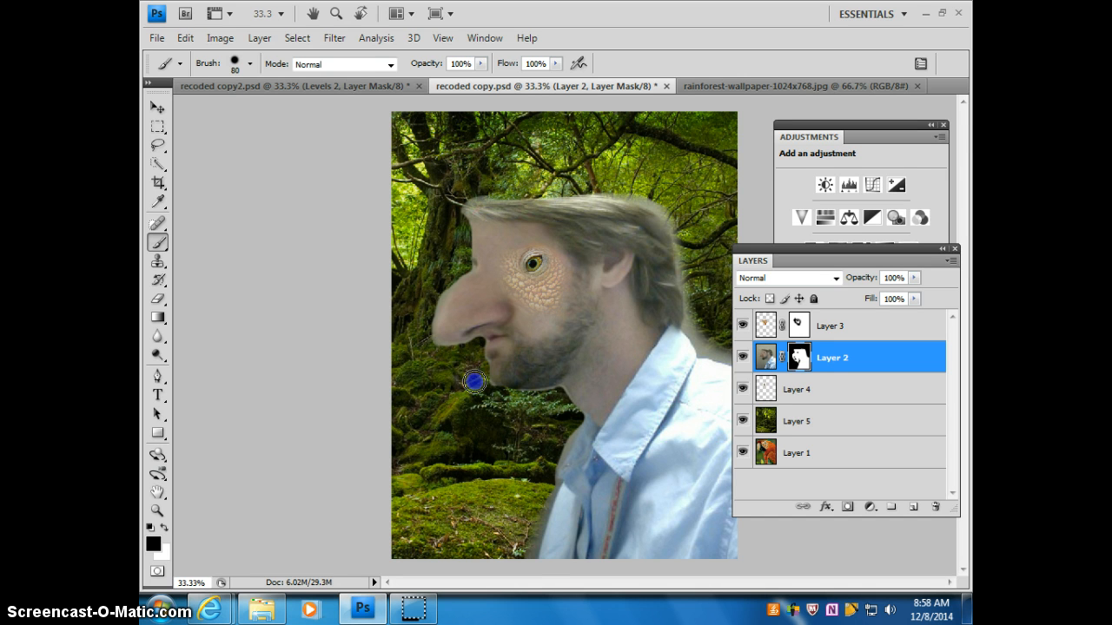
mouse_move(480, 447)
left_mouse_down()
mouse_move(521, 495)
mouse_move(533, 549)
mouse_move(579, 422)
mouse_move(541, 391)
mouse_move(525, 399)
mouse_move(698, 338)
mouse_move(696, 324)
mouse_move(711, 350)
mouse_move(691, 321)
left_mouse_up()
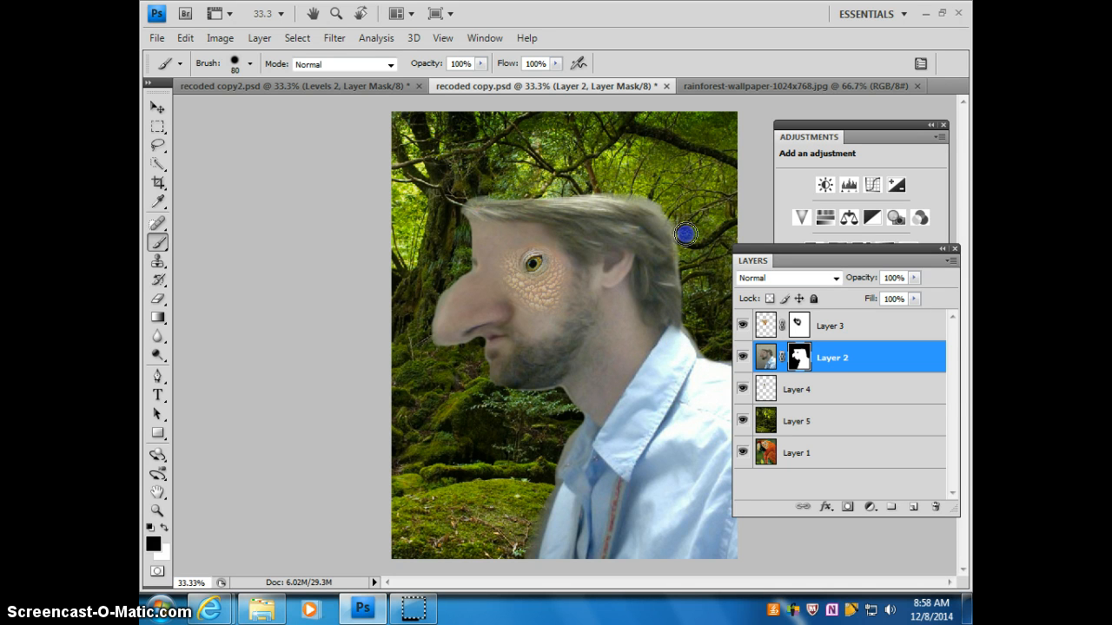
Step: Open Refine Mask for Layer 2's mask, preview it over the image without the selection outline, and move the mask controls off the face
left_click(484, 37)
left_click(486, 337)
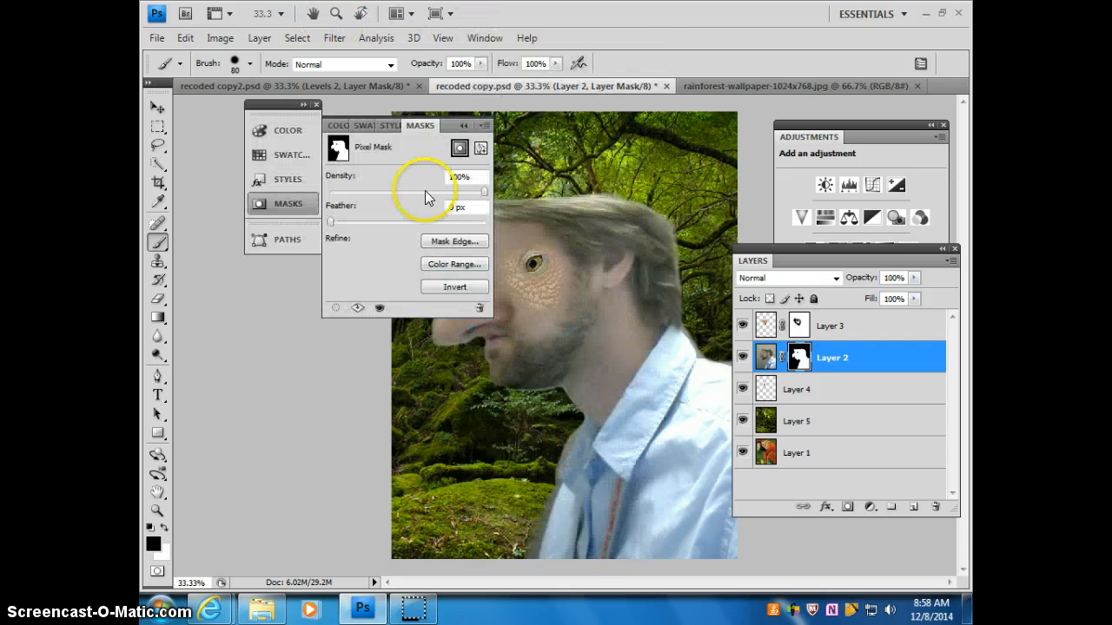
left_click(461, 243)
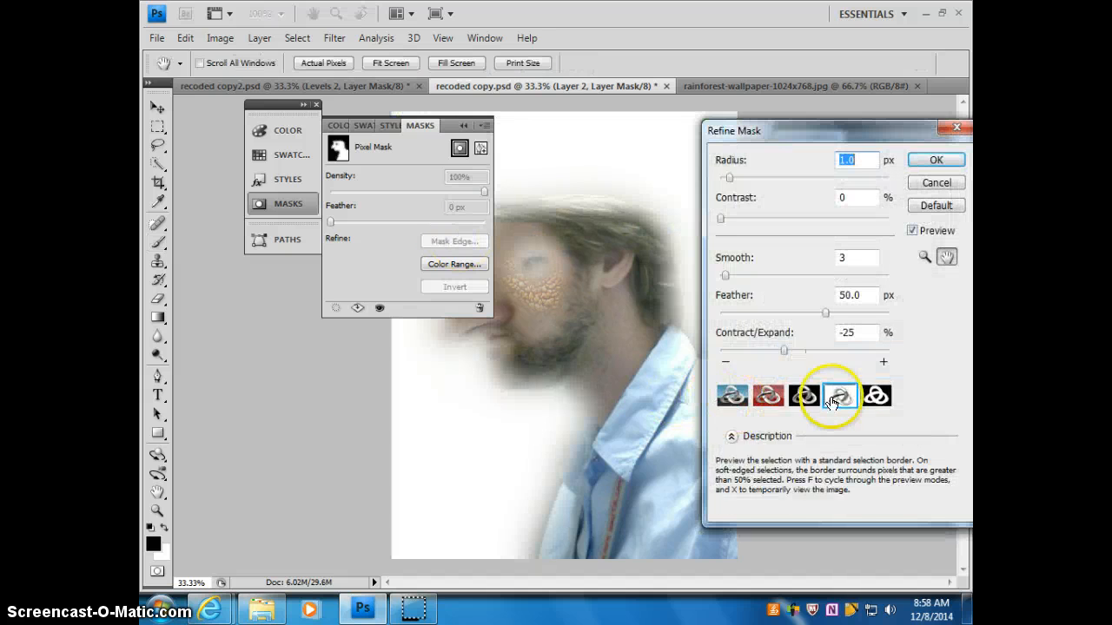
left_click(732, 397)
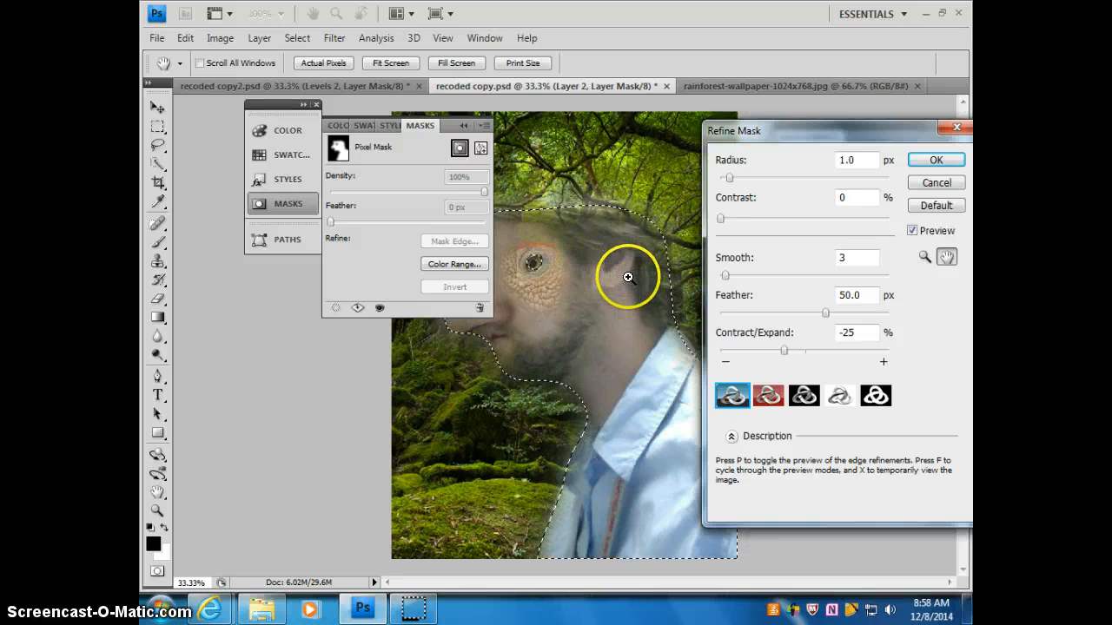
key("ctrl+h")
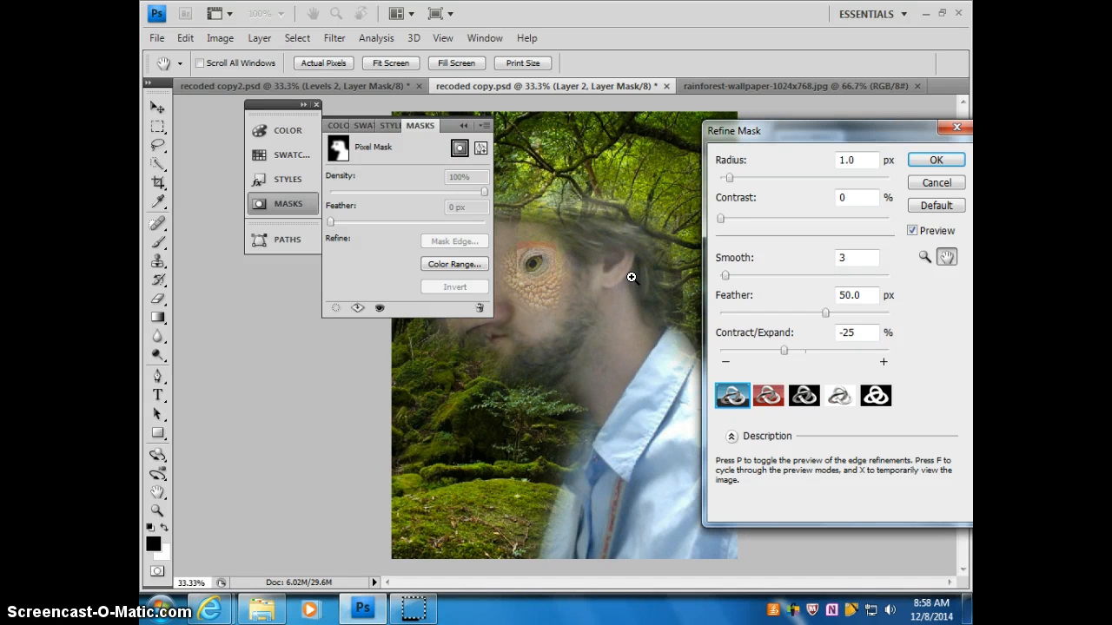
left_click_drag(413, 125, 223, 292)
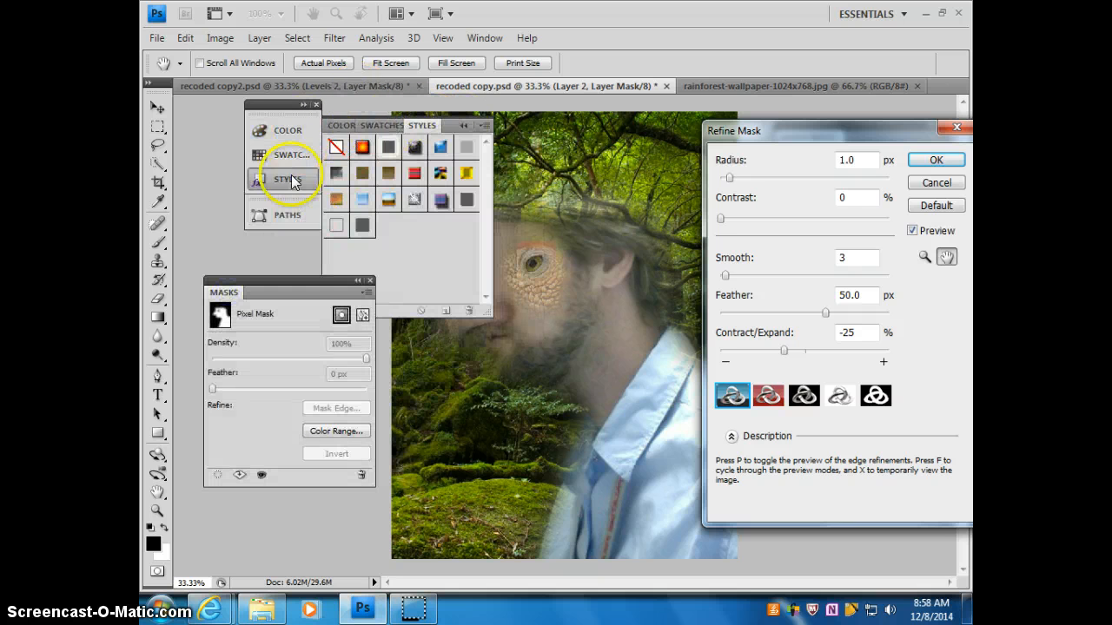
left_click(289, 178)
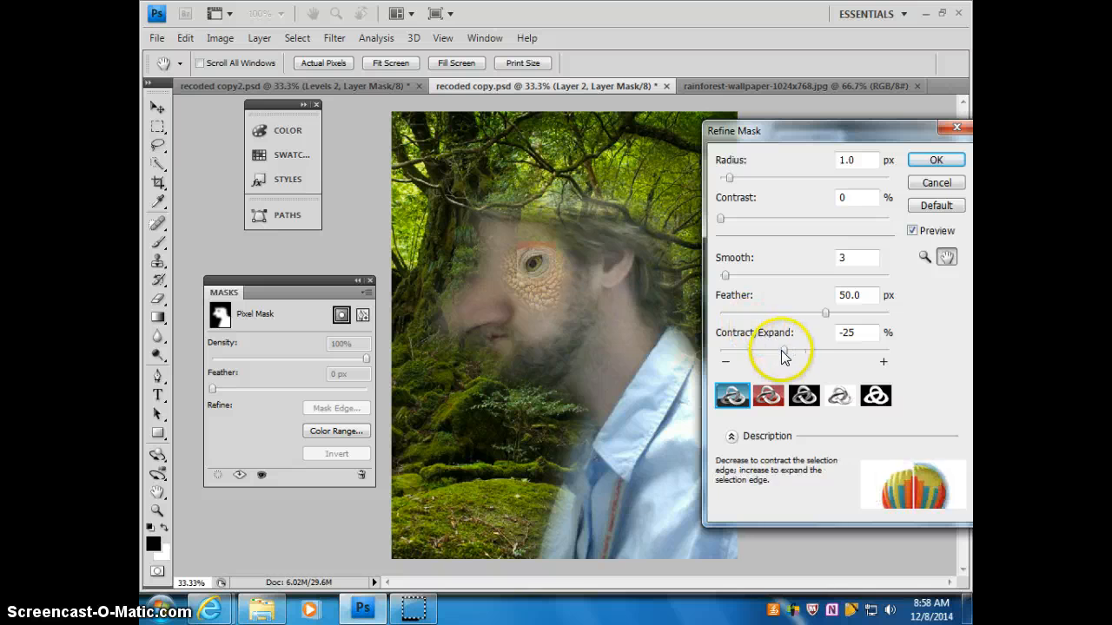
Step: Refine the mask edge with a 1.2 px feather and -39% contraction, compare it with the preview off and on, and apply it
left_click_drag(822, 314, 807, 313)
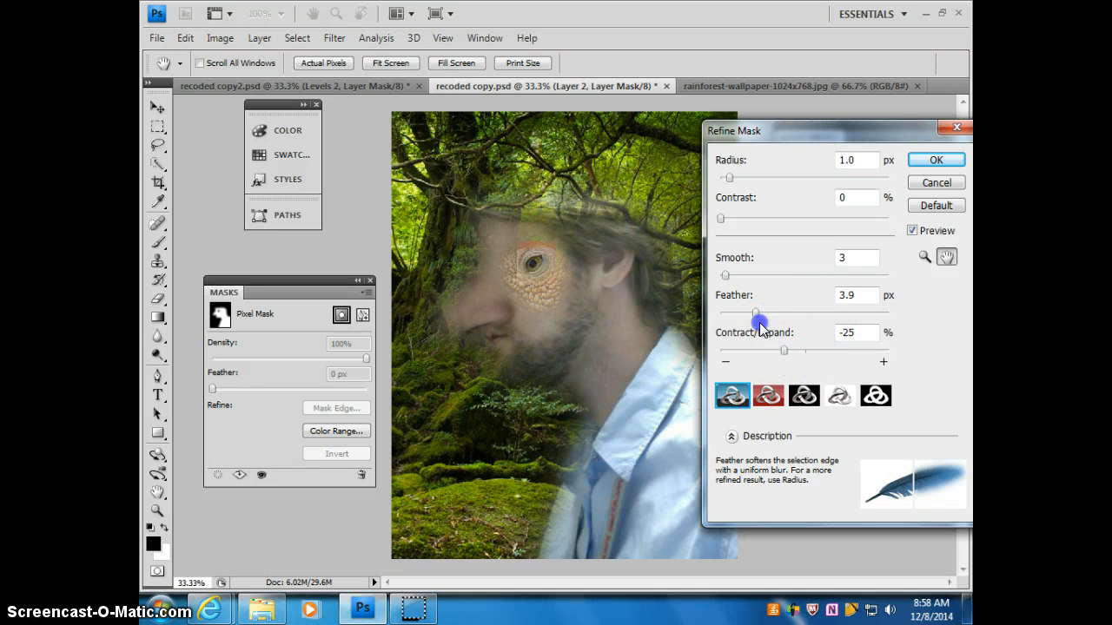
left_click_drag(784, 352, 761, 354)
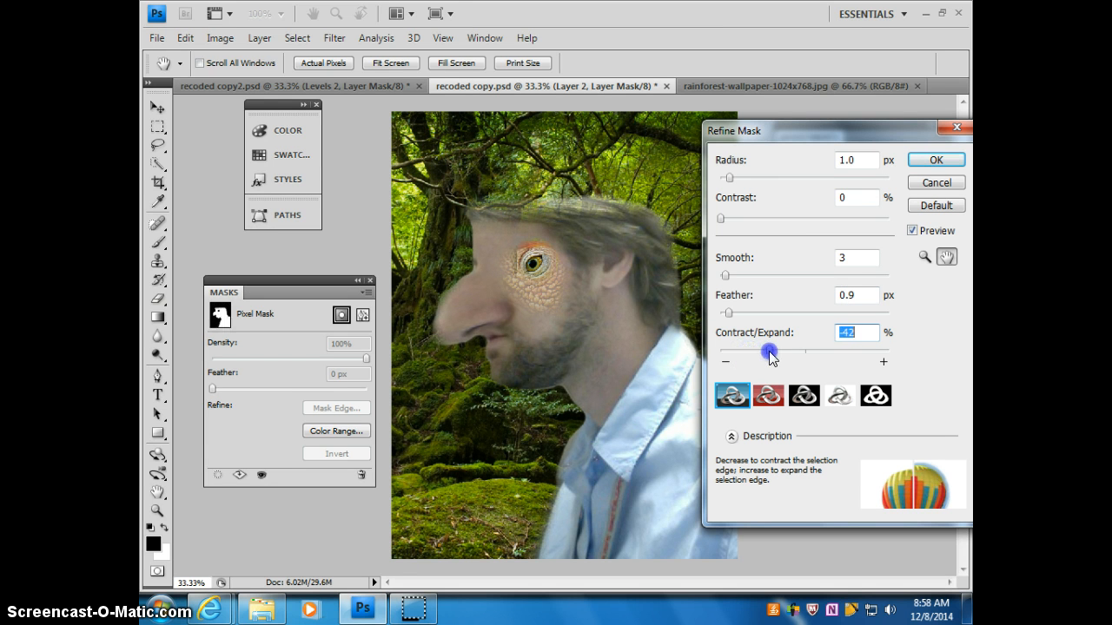
left_click_drag(728, 312, 732, 312)
left_click(912, 231)
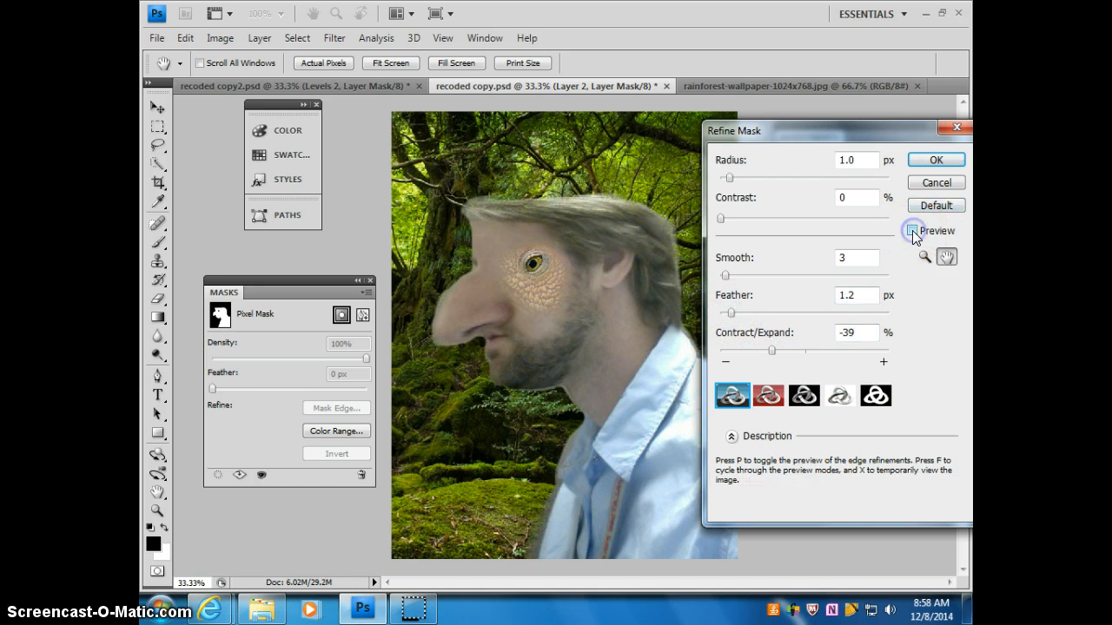
left_click(912, 231)
left_click(911, 231)
left_click(912, 231)
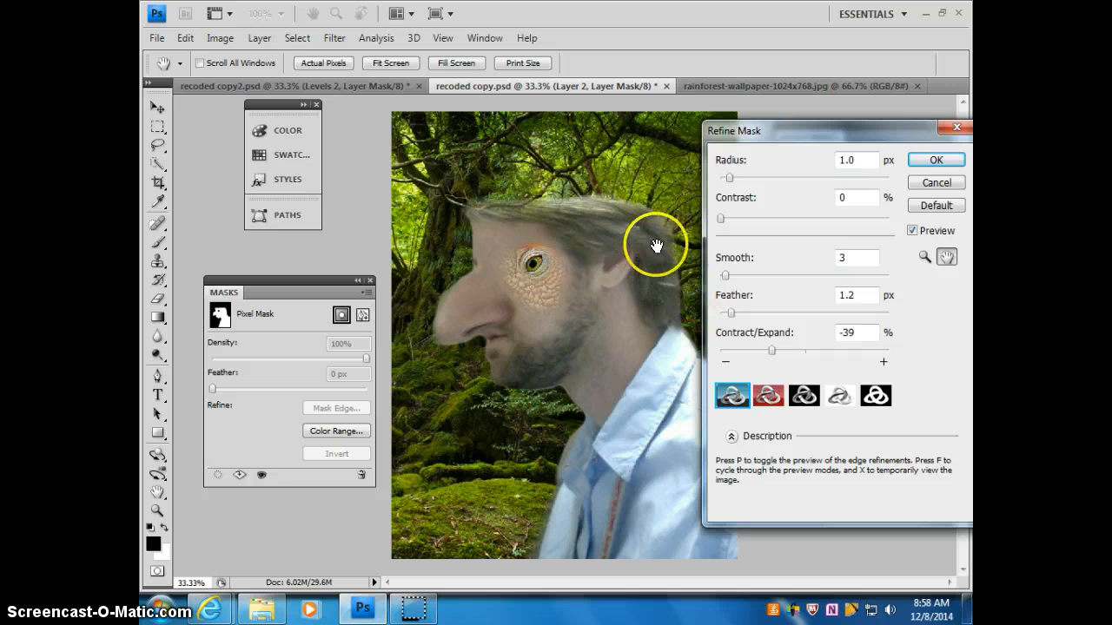
left_click(933, 162)
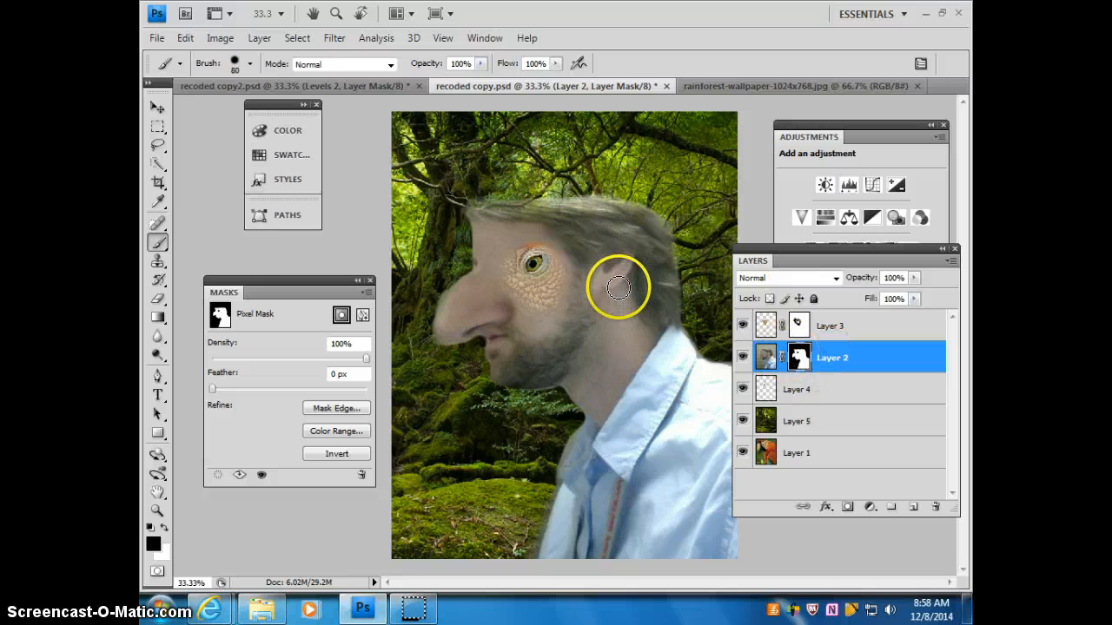
Step: Load Layer 2's mask as a selection and add a Color Balance adjustment layer limited to the man, with its settings fully in view
right_click(798, 362)
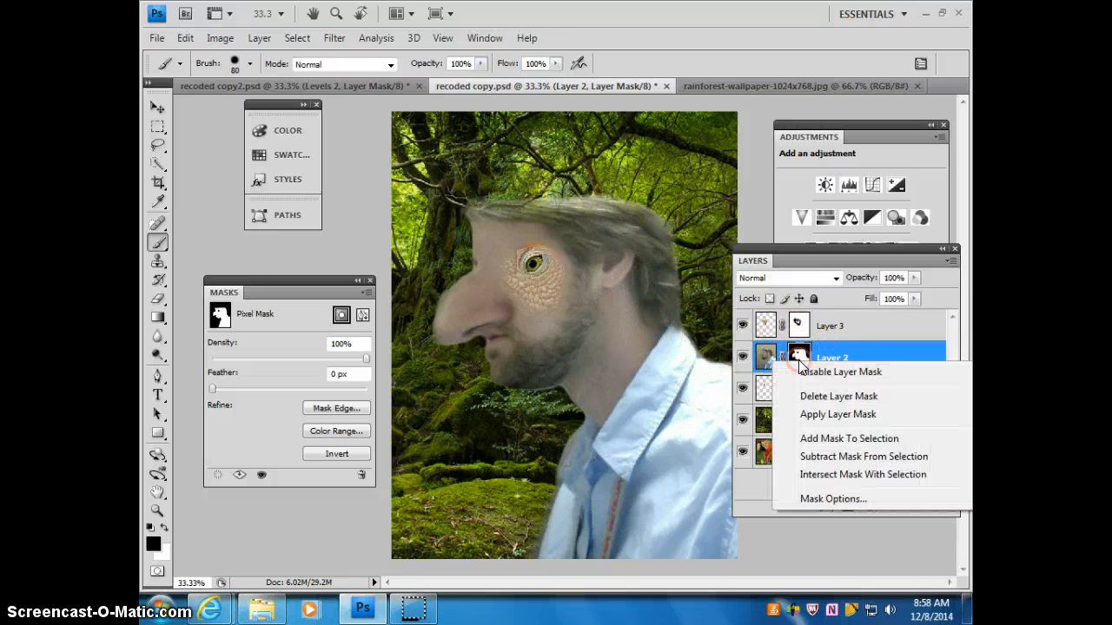
left_click(825, 439)
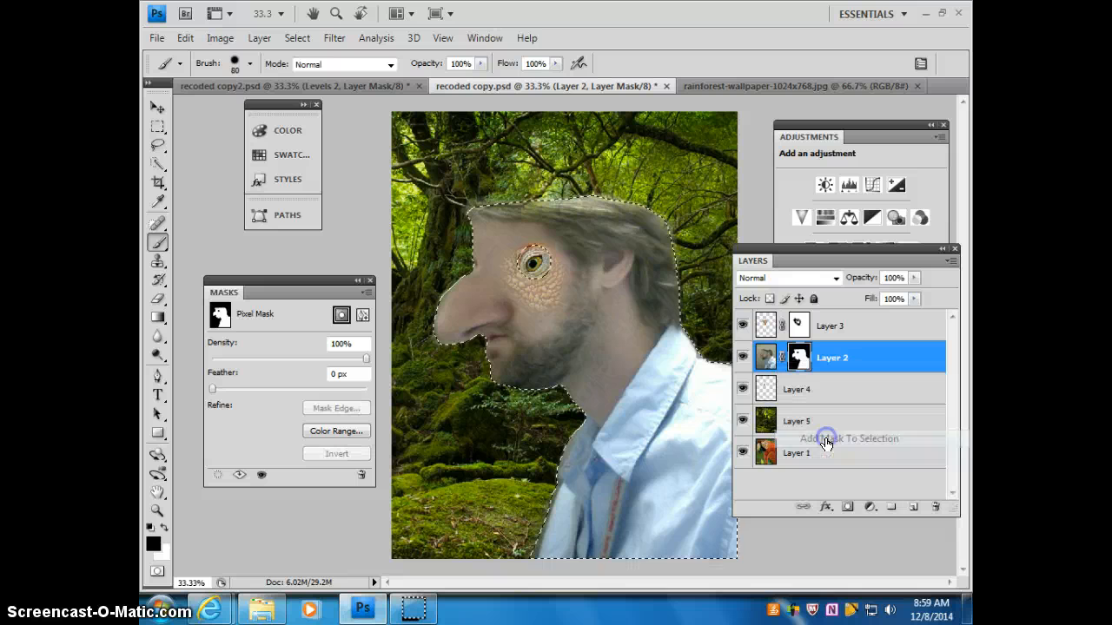
left_click(869, 508)
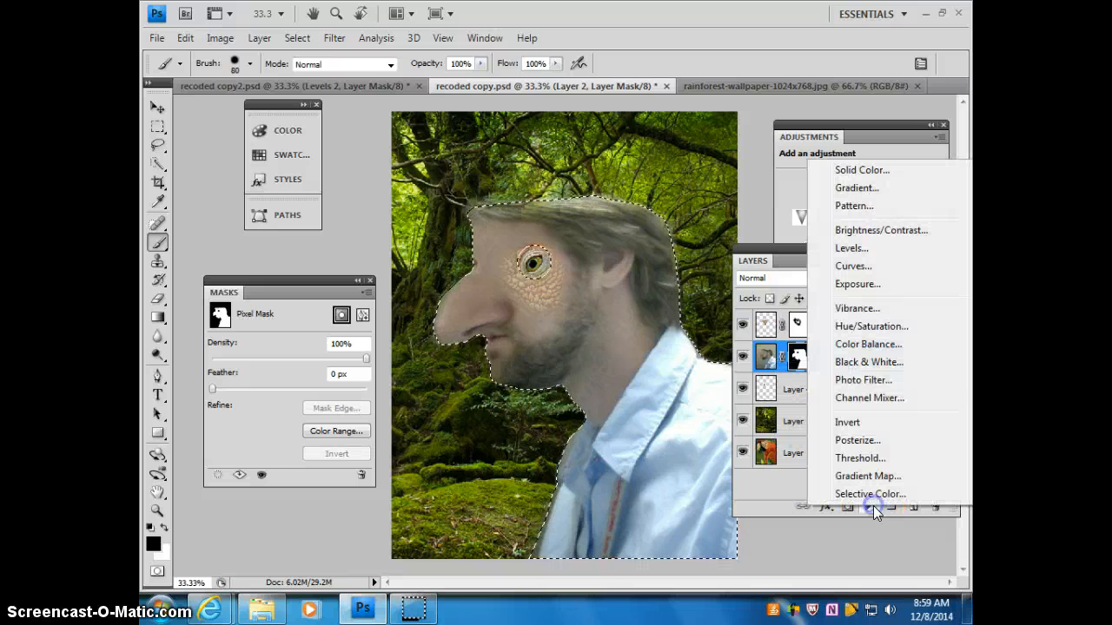
left_click(855, 343)
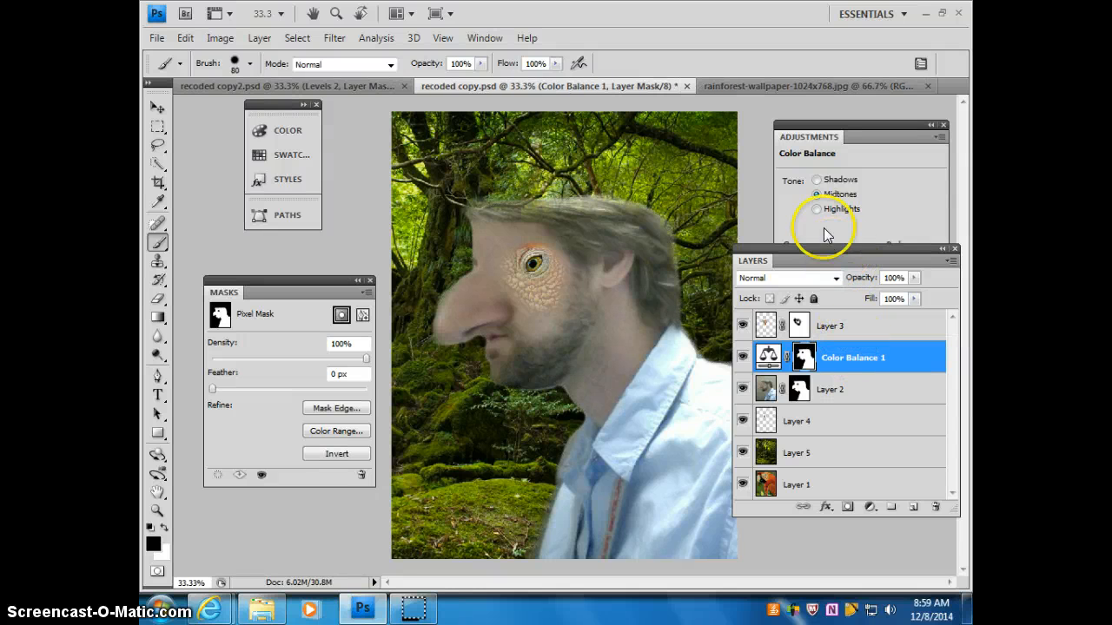
left_click_drag(811, 137, 850, 105)
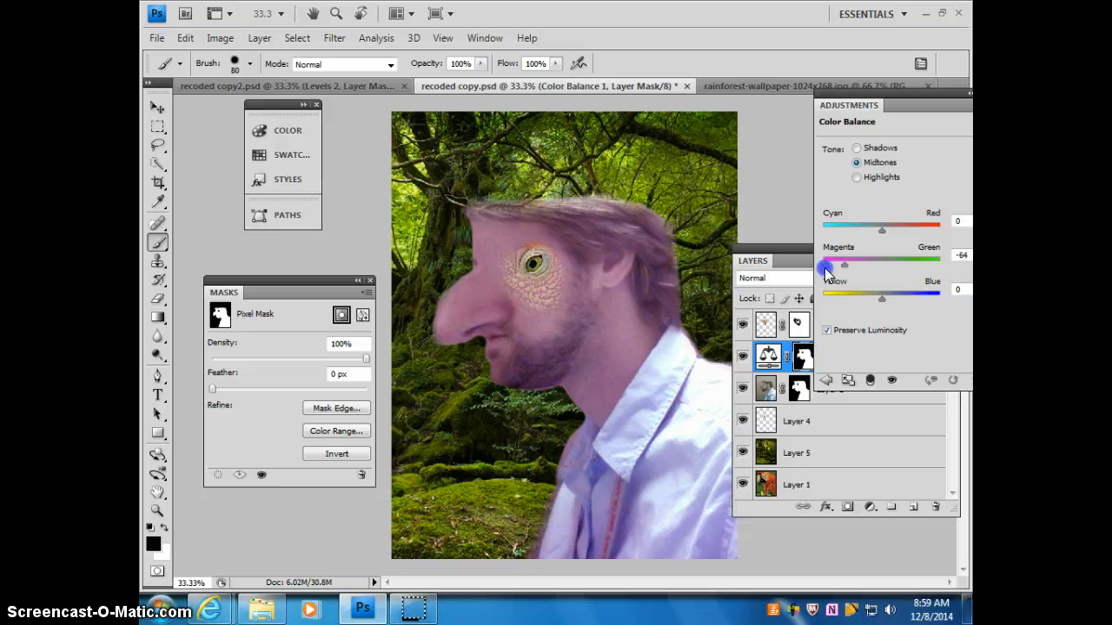
Step: Shift the midtones of the Color Balance adjustment toward red to +78 and bring the full layer list back into view
left_click_drag(882, 229, 934, 229)
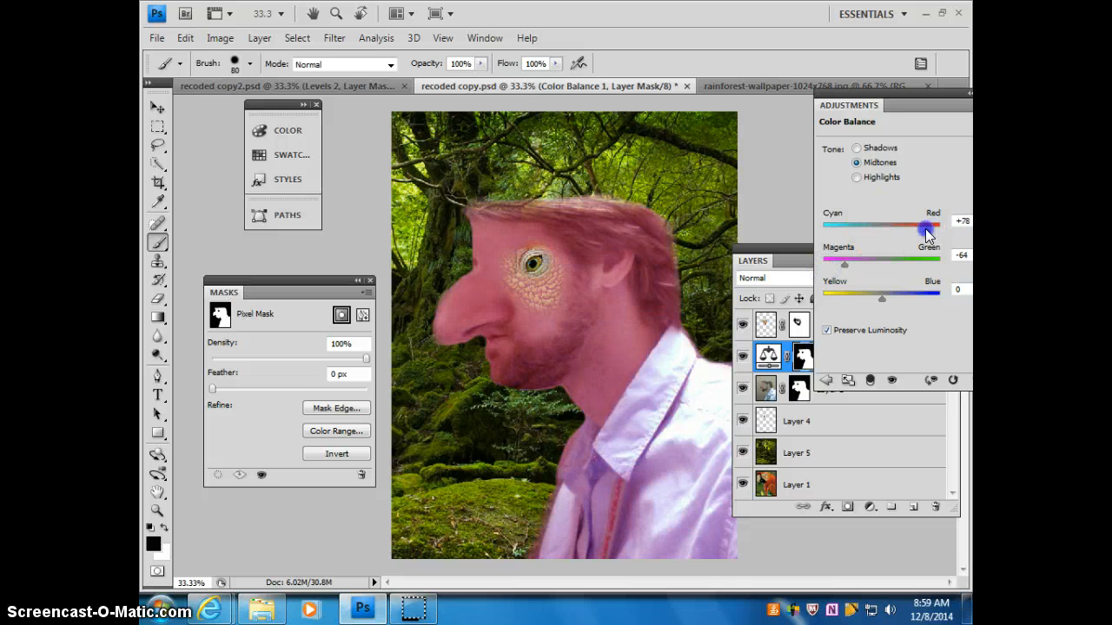
left_click_drag(771, 257, 776, 260)
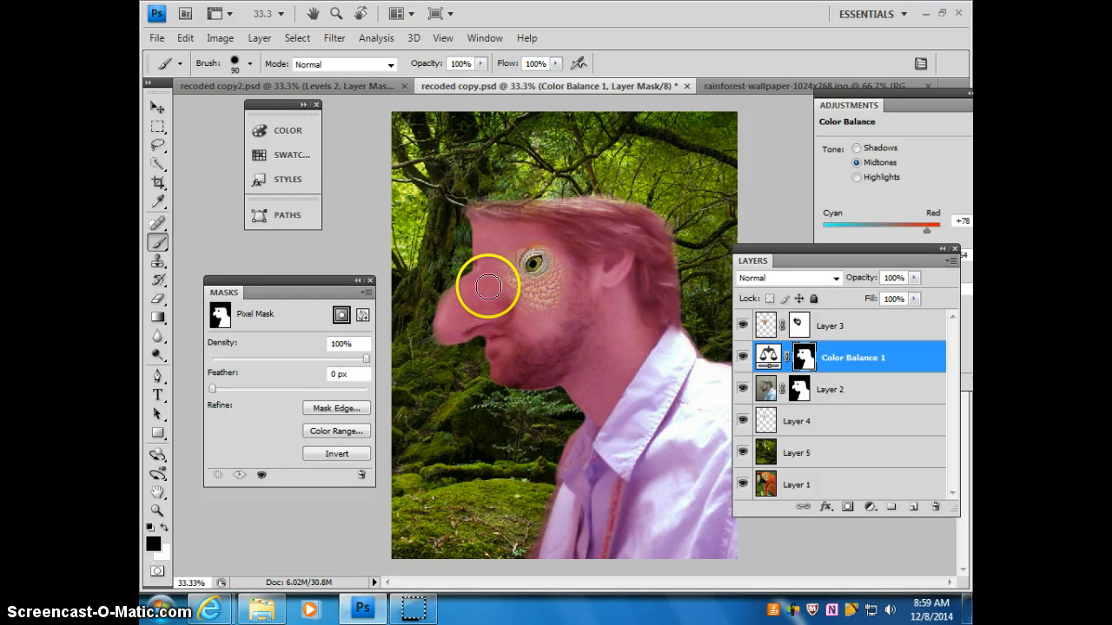
Step: Set the brush to 150 px with 7% hardness and 60% opacity for painting on the Color Balance mask
key("bracketright")
key("bracketright")
key("bracketright")
left_click(250, 64)
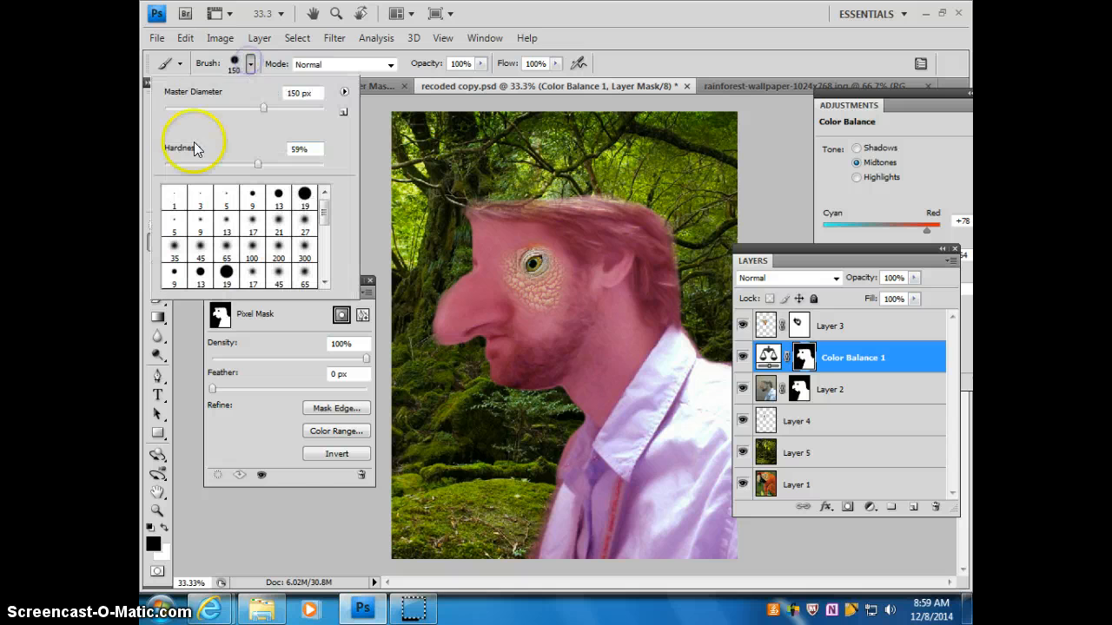
left_click_drag(193, 165, 171, 165)
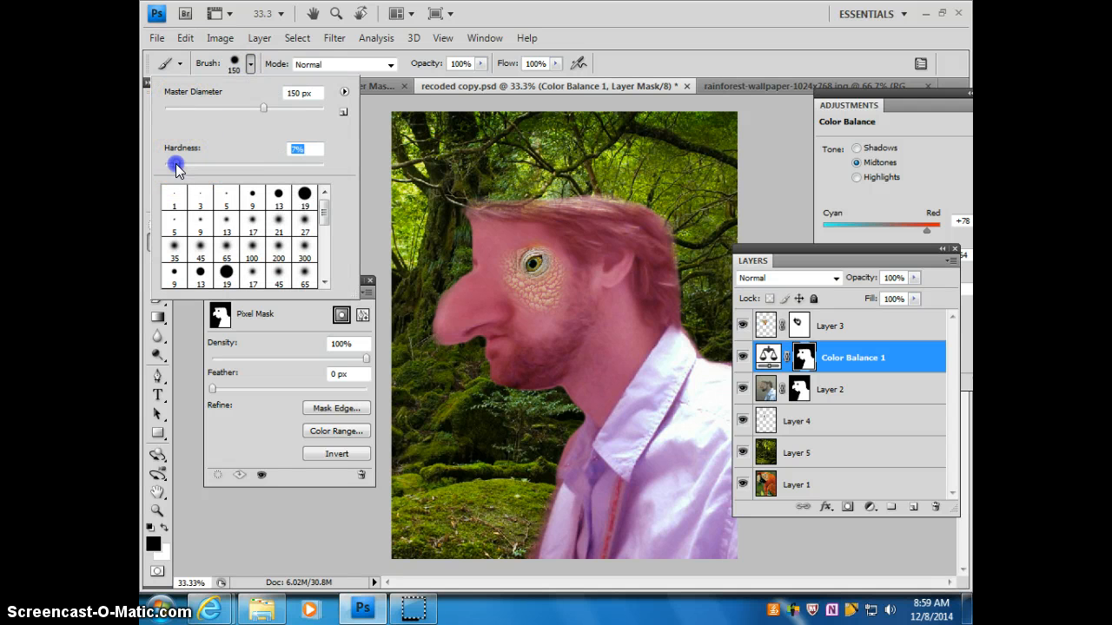
left_click(480, 63)
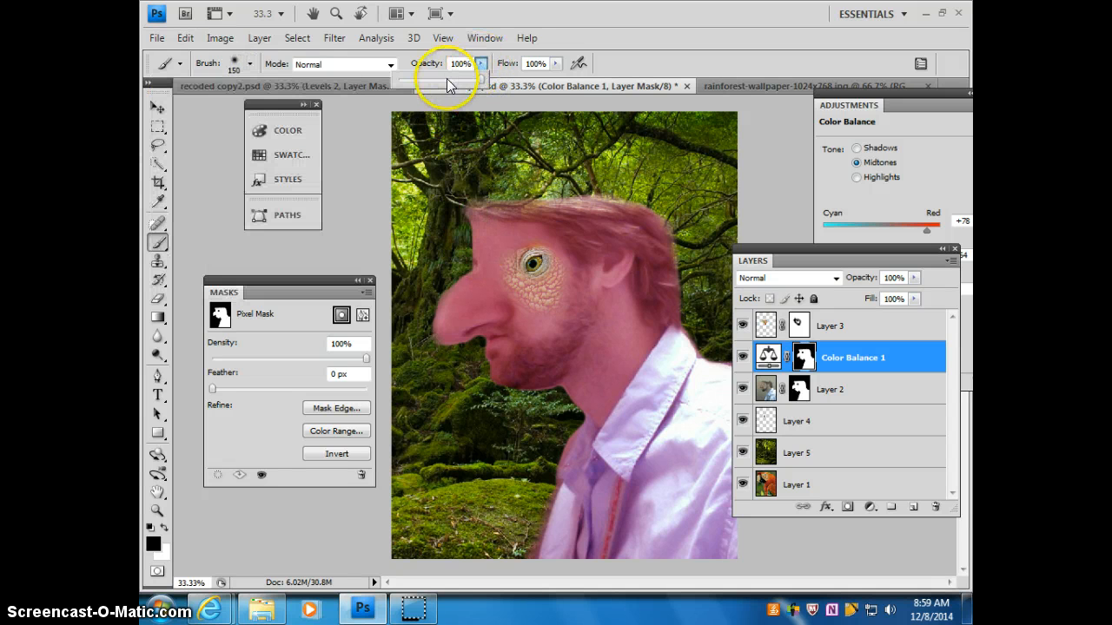
left_click(449, 80)
Step: Paint the red tint partly off the man's forehead, nose, cheek, ear, hair and beard, and reduce the brush to 40 px
left_click(471, 211)
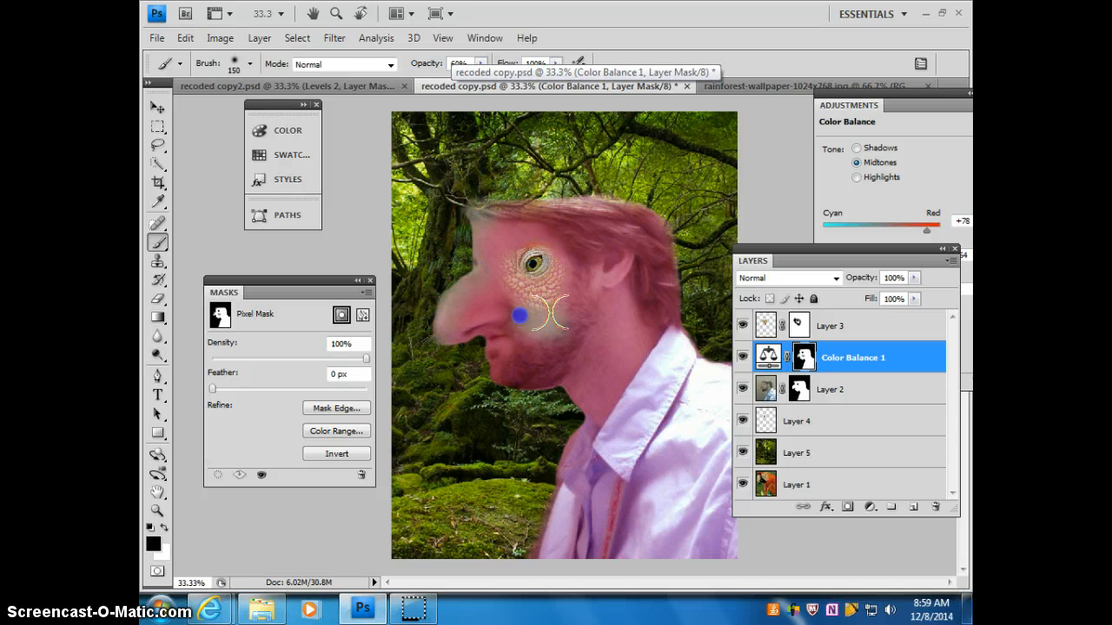
left_click_drag(611, 276, 669, 310)
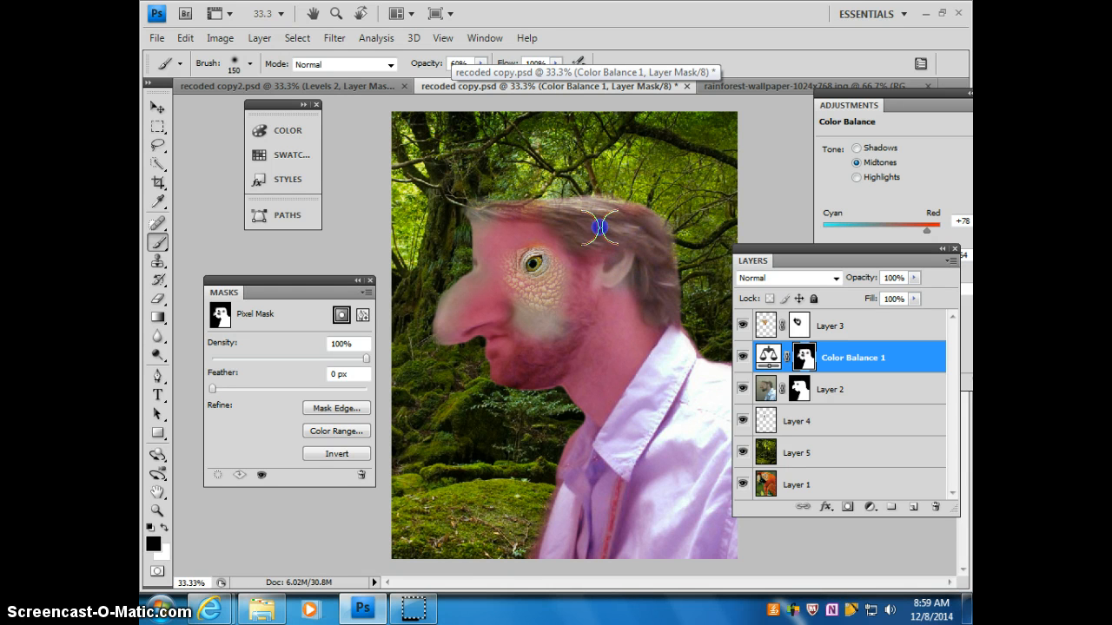
left_click(527, 364)
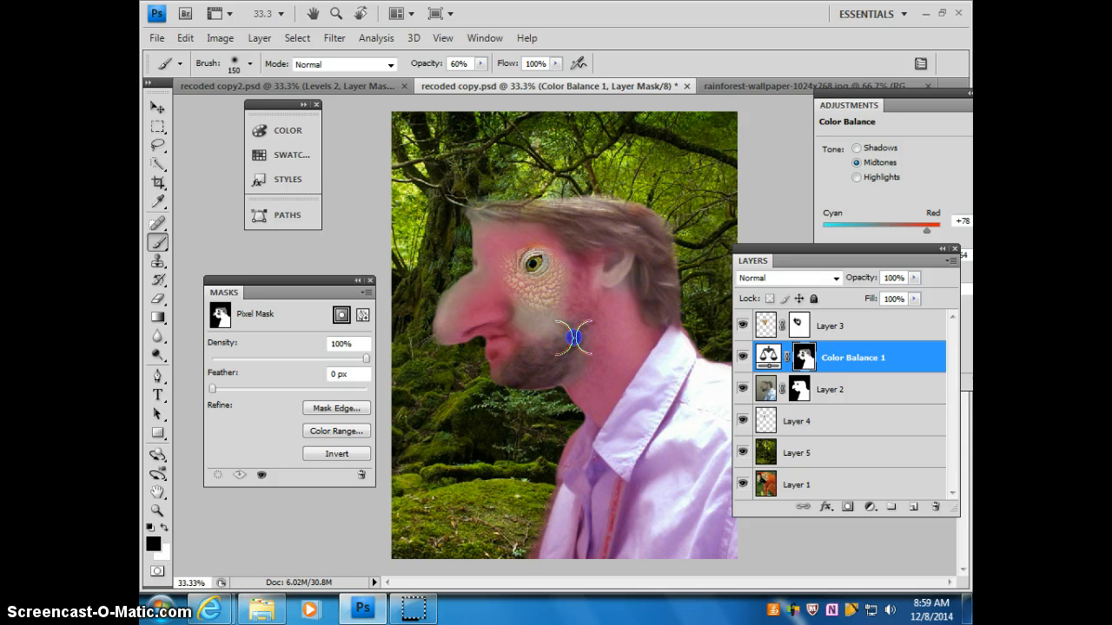
key("bracketleft")
key("bracketleft")
key("bracketleft")
key("bracketleft")
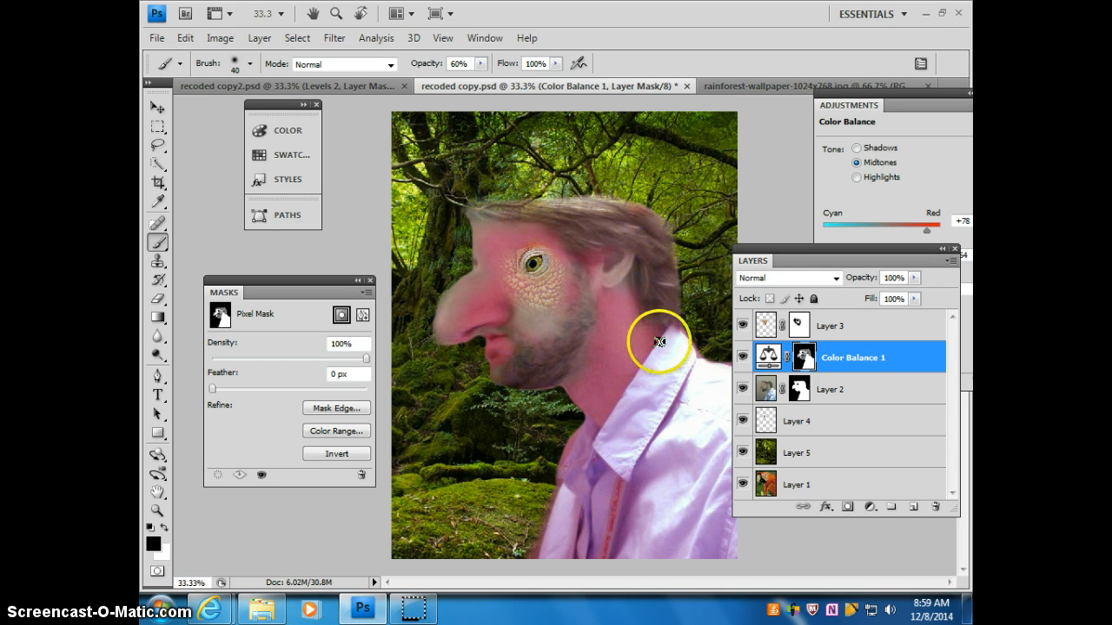
Step: Show only Layer 1 and lasso the parrot's red and orange head feathers, leaving out the bare face and beak
left_click(770, 486)
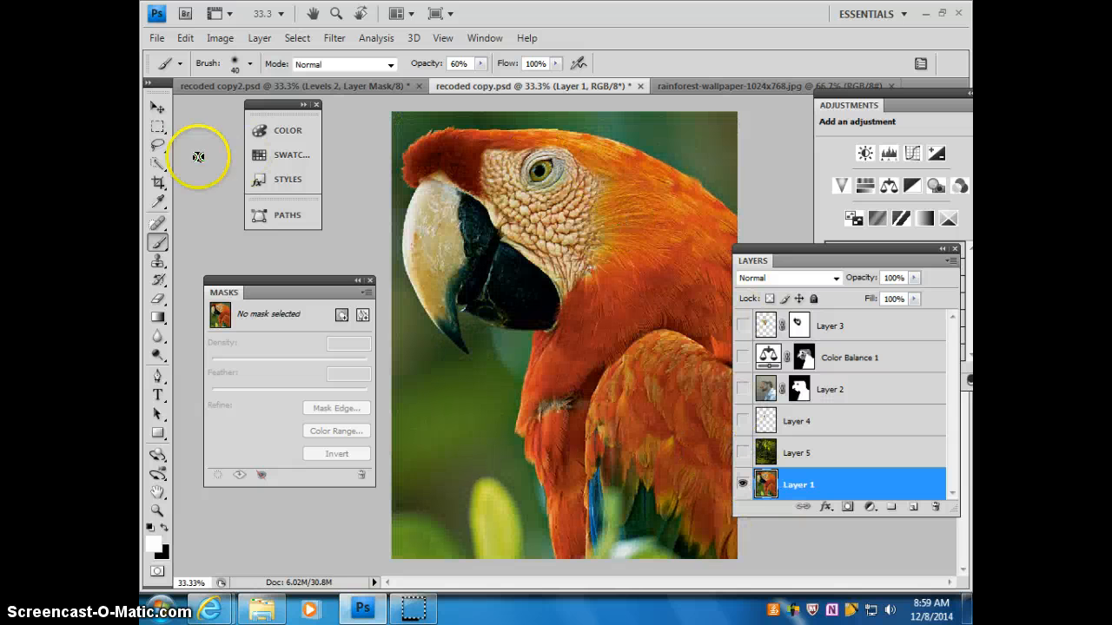
left_click(157, 145)
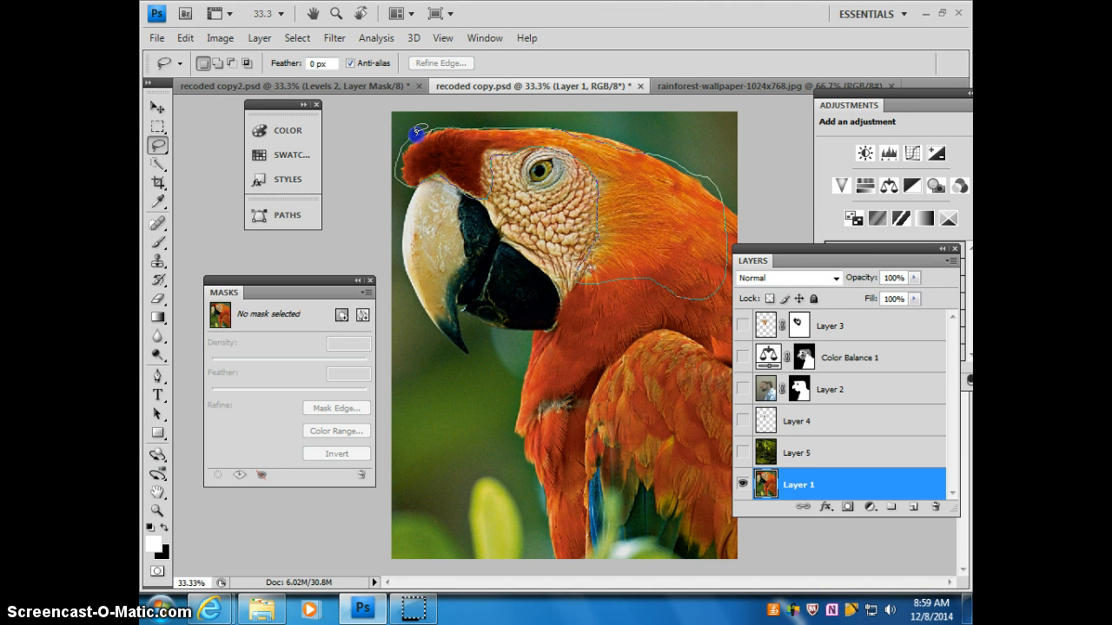
left_click_drag(418, 130, 399, 141)
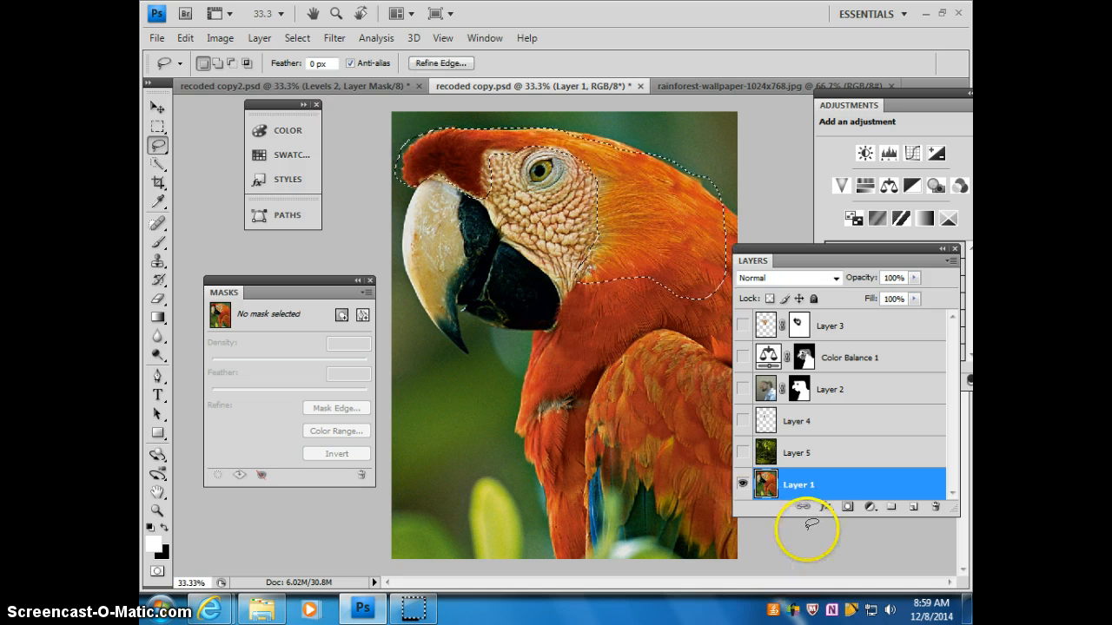
Step: Put a copy of the selected parrot feathers on a new layer directly above Layer 2 and show the other layers again
left_click(842, 393)
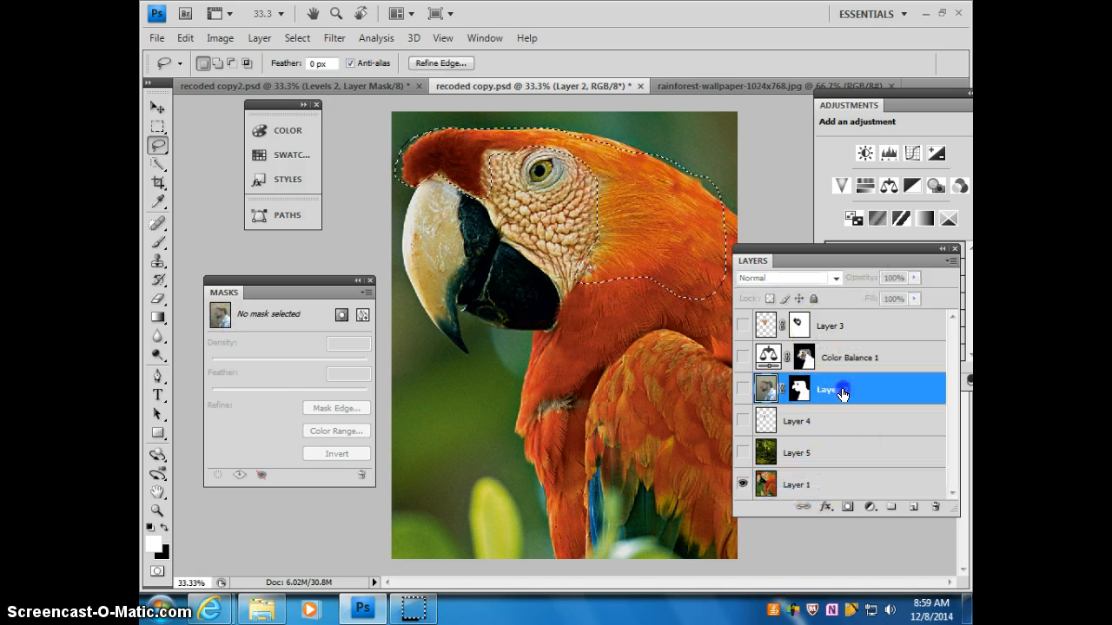
key("ctrl+j")
left_click(157, 106)
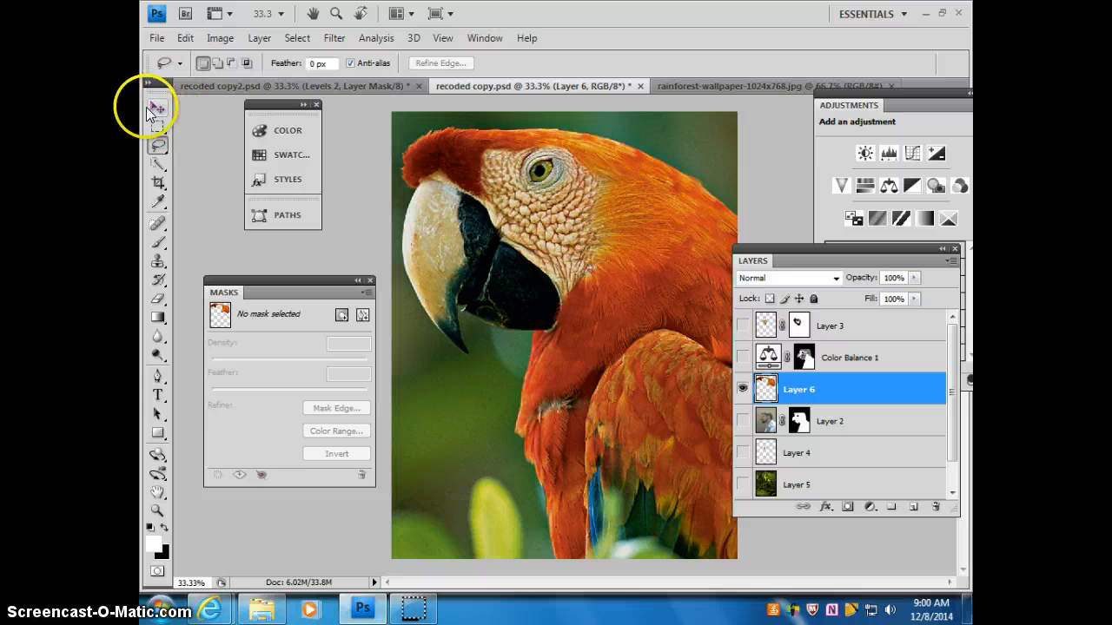
left_click(741, 453)
left_click(742, 486)
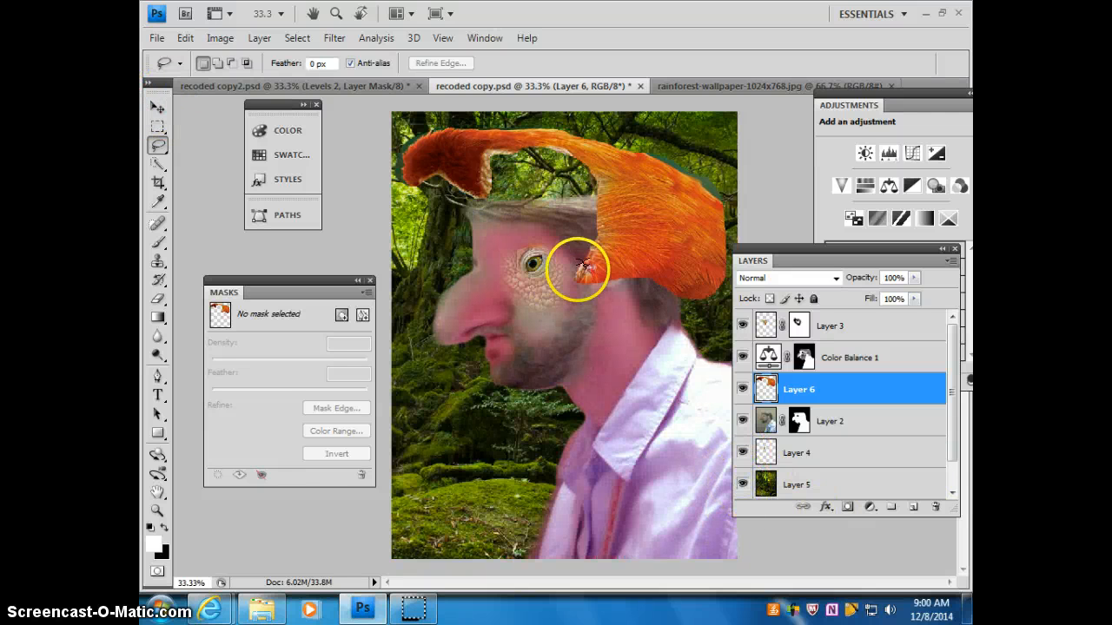
Step: Move the feather layer over the man's hair, narrow it to 83% width, and apply the transformation
left_click(157, 107)
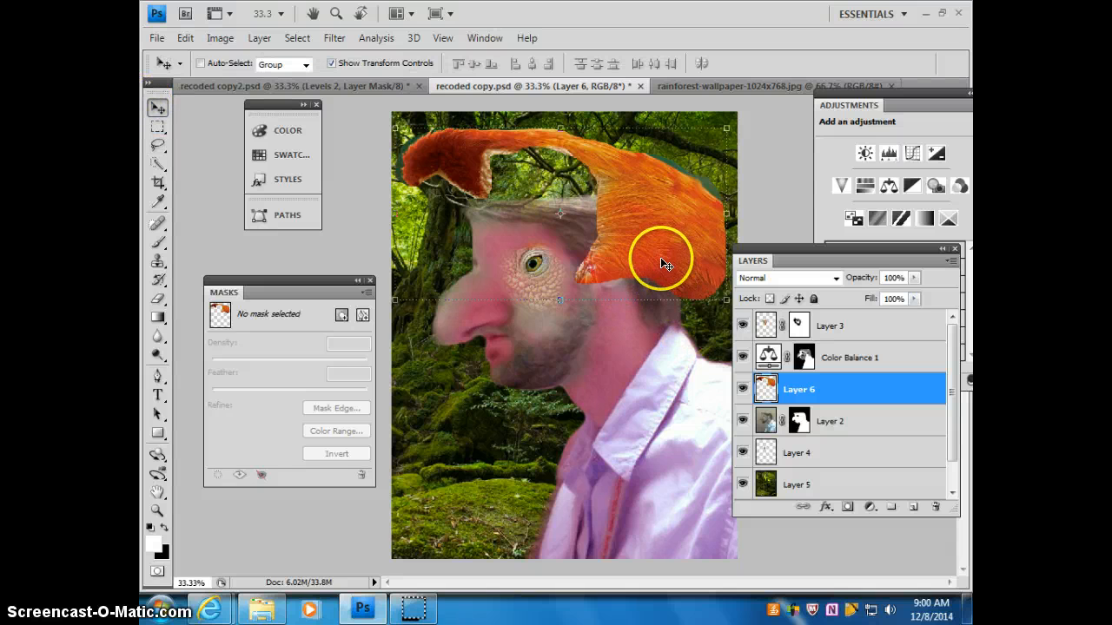
left_click_drag(660, 257, 682, 309)
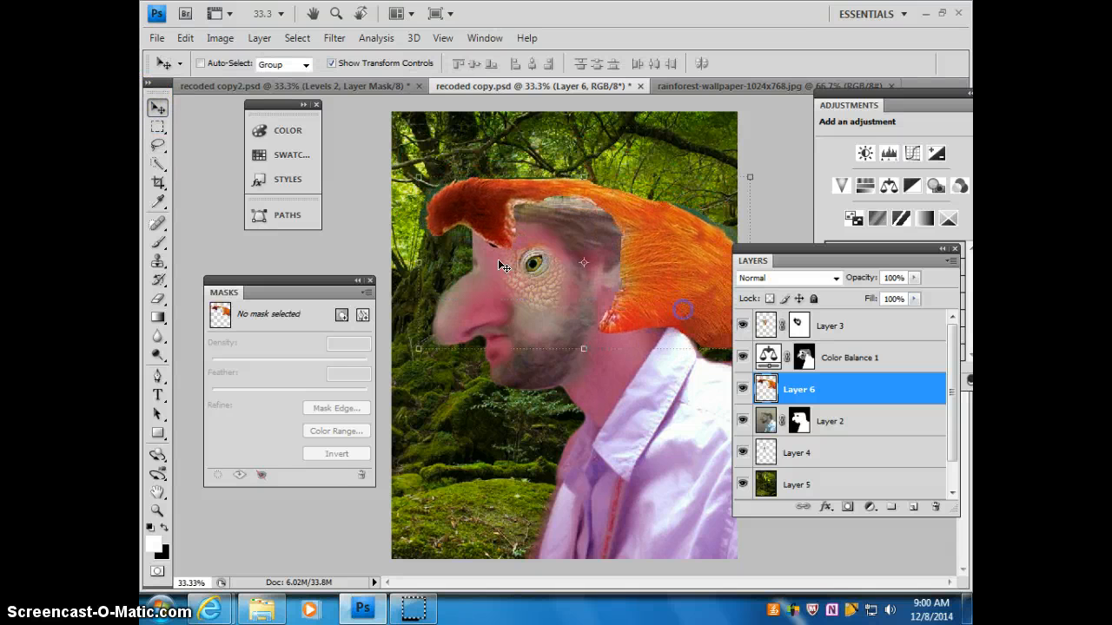
left_click_drag(416, 263, 555, 263)
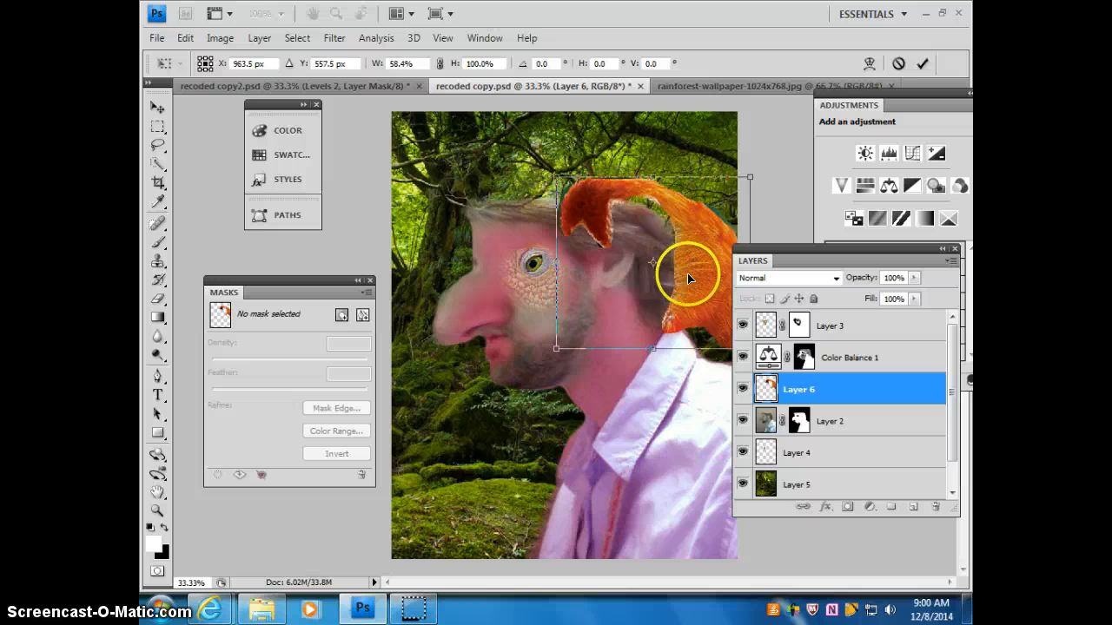
mouse_move(693, 278)
left_mouse_down()
mouse_move(603, 288)
mouse_move(651, 266)
mouse_move(704, 276)
mouse_move(670, 269)
mouse_move(653, 283)
mouse_move(700, 283)
left_mouse_up()
left_click_drag(630, 290, 631, 298)
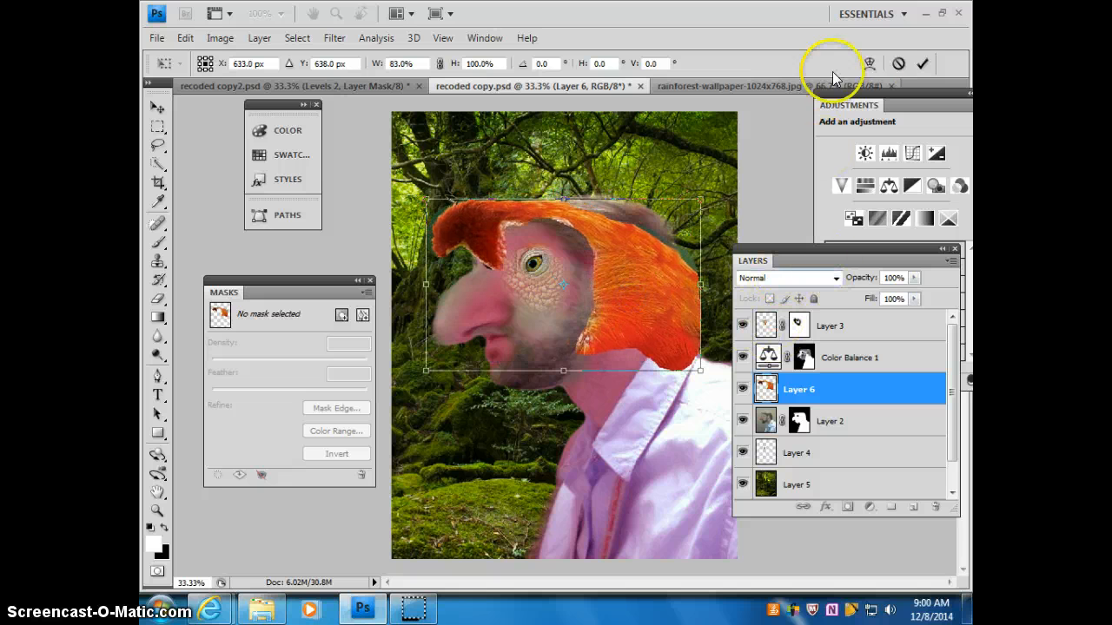
left_click(921, 63)
Step: Try the Multiply blend mode on the feather layer, settle on Hard Light, and shift the feathers slightly upward on the head
left_click(825, 276)
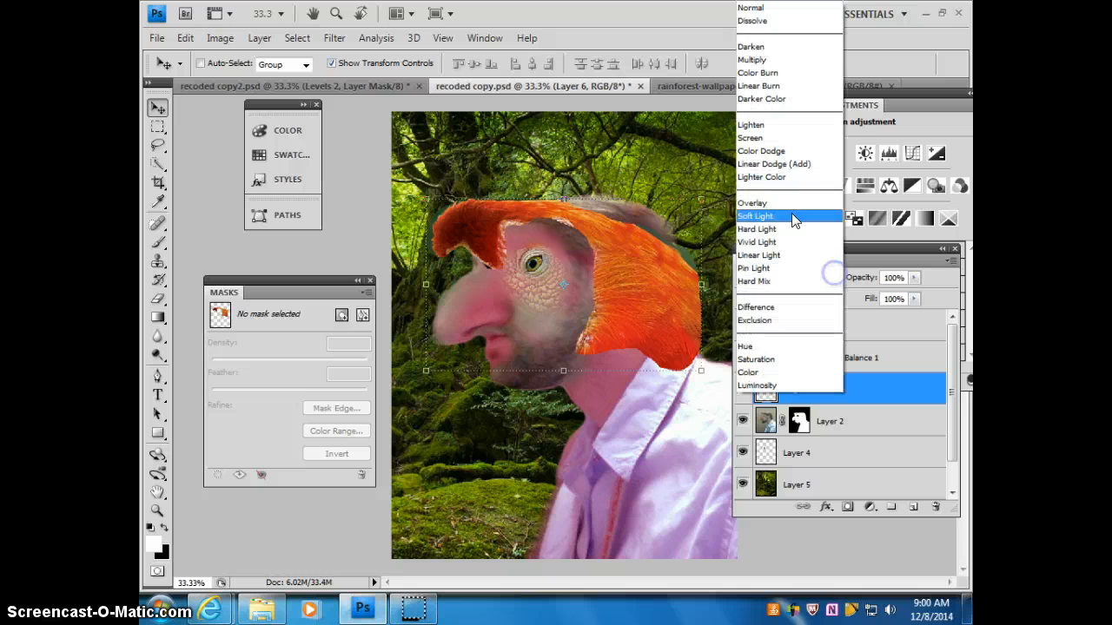
left_click(760, 61)
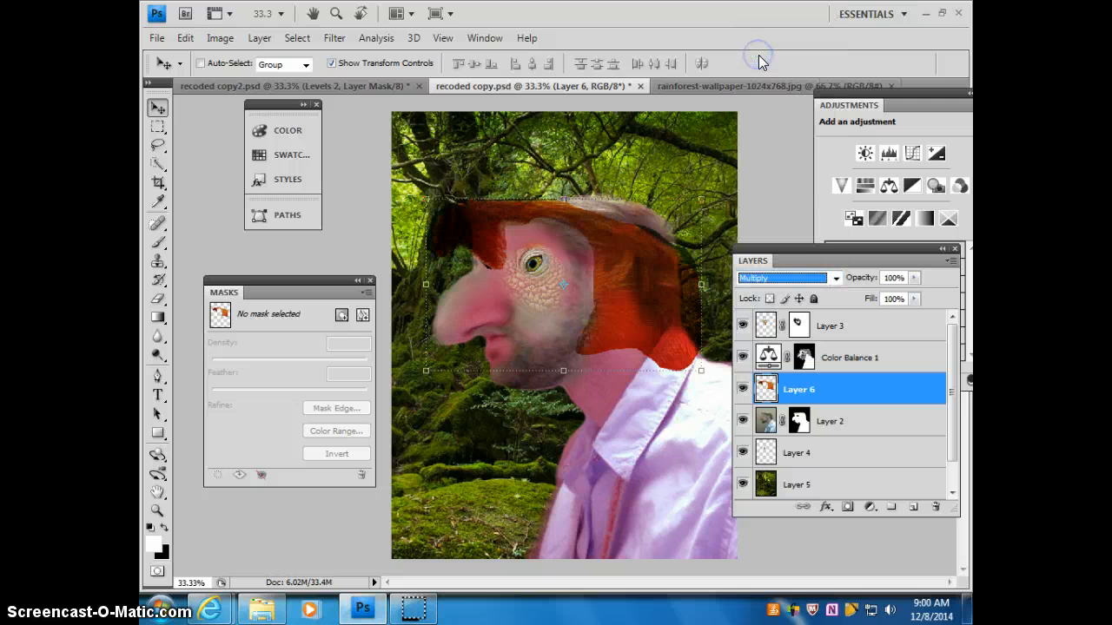
left_click(836, 277)
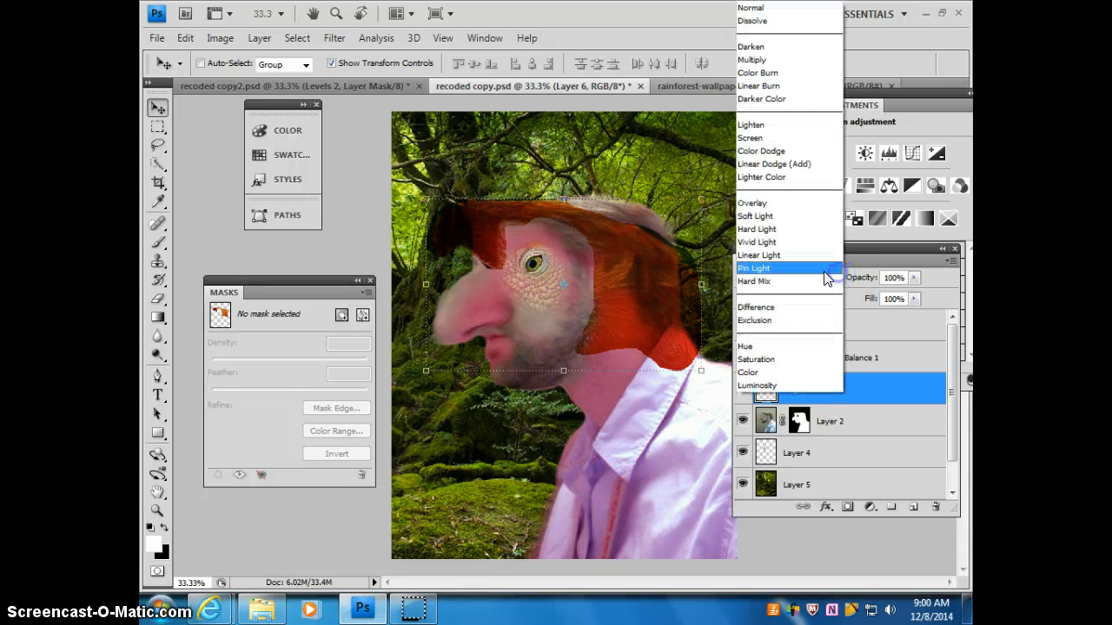
left_click(765, 230)
left_click_drag(694, 266, 658, 268)
left_click(774, 391)
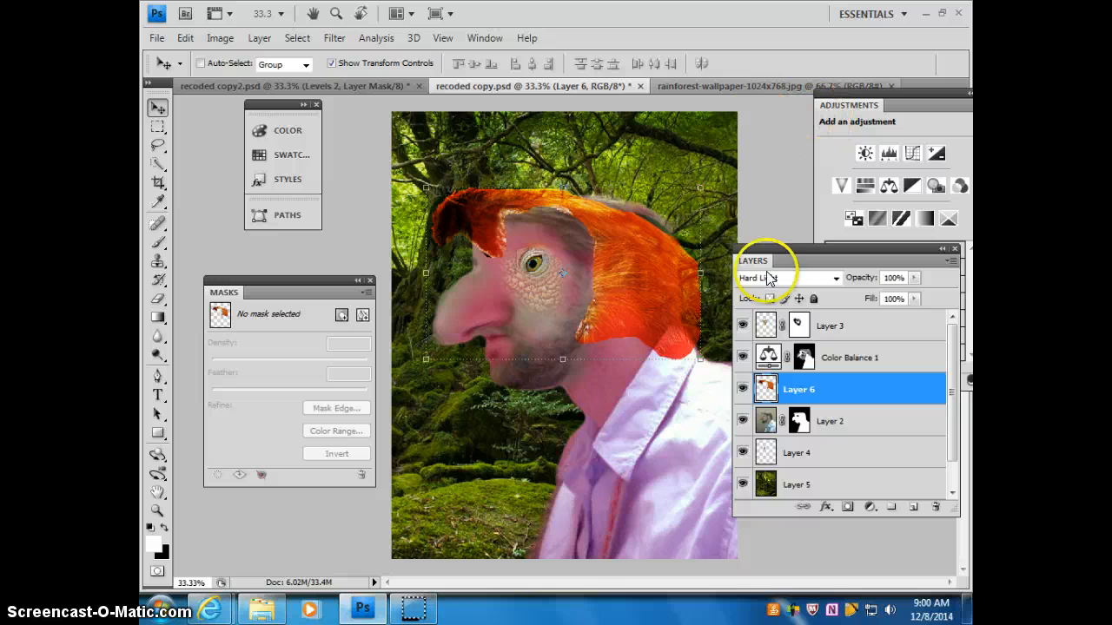
left_click(259, 37)
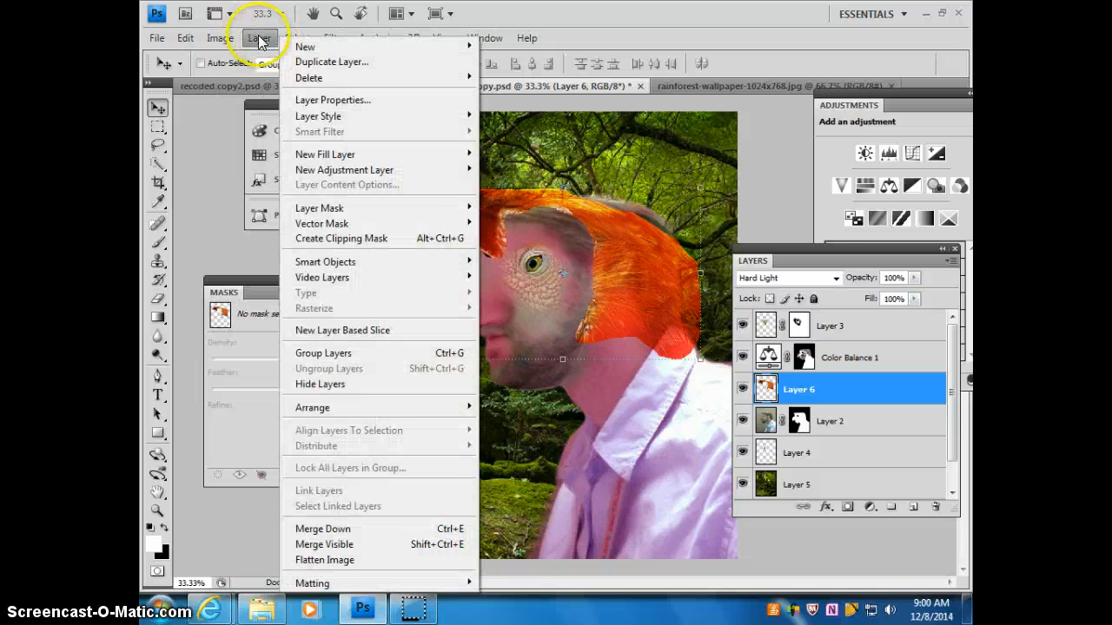
Step: Switch to recoded copy2.psd and check what Levels 2 and Layer 4 contribute by toggling their visibility
left_click(242, 85)
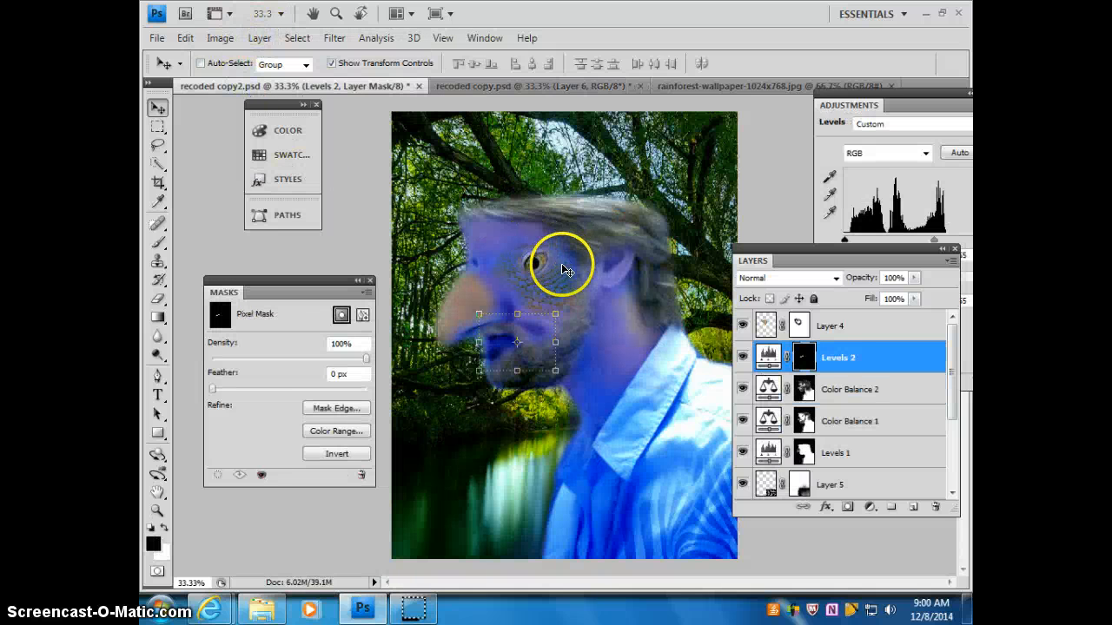
left_click(743, 357)
left_click(742, 357)
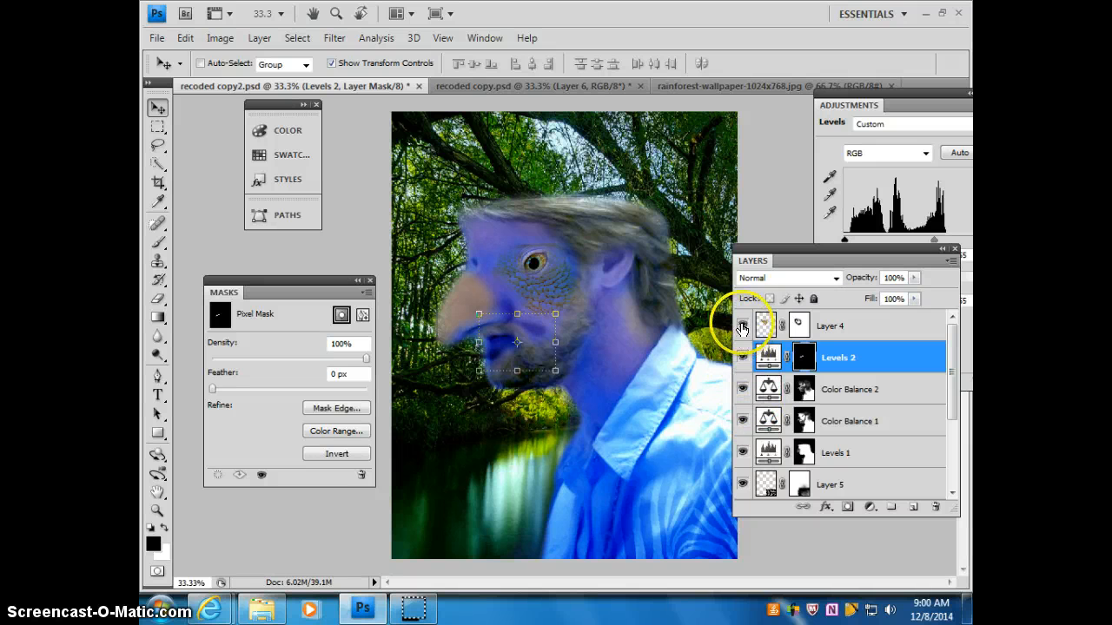
left_click(743, 326)
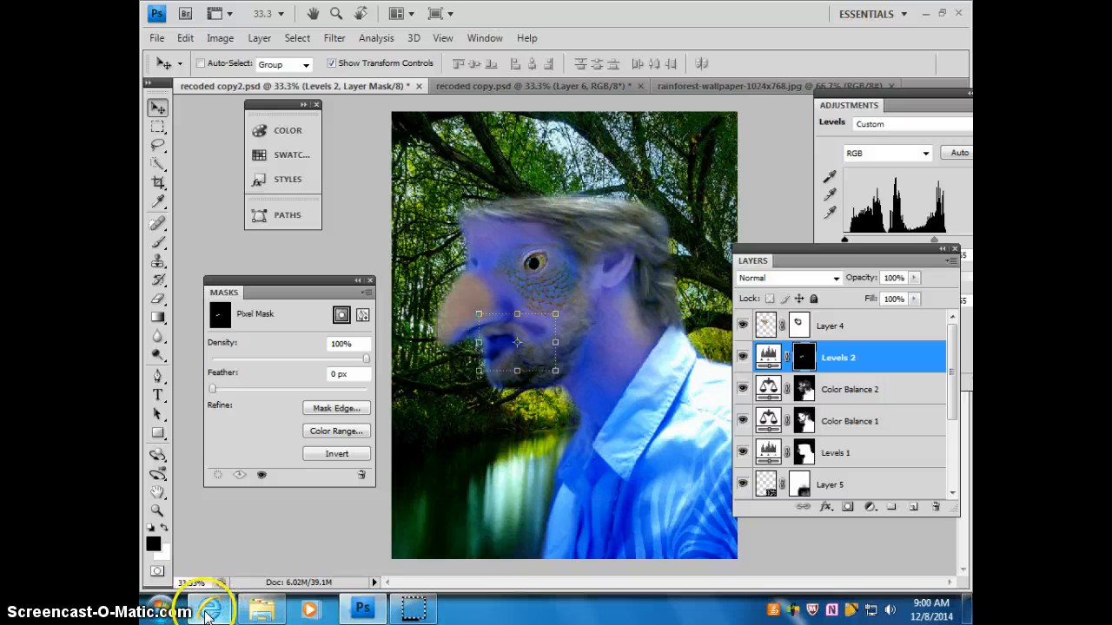
Step: Switch to Internet Explorer and browse the Google image results for zebra skin
mouse_move(213, 612)
left_click(415, 542)
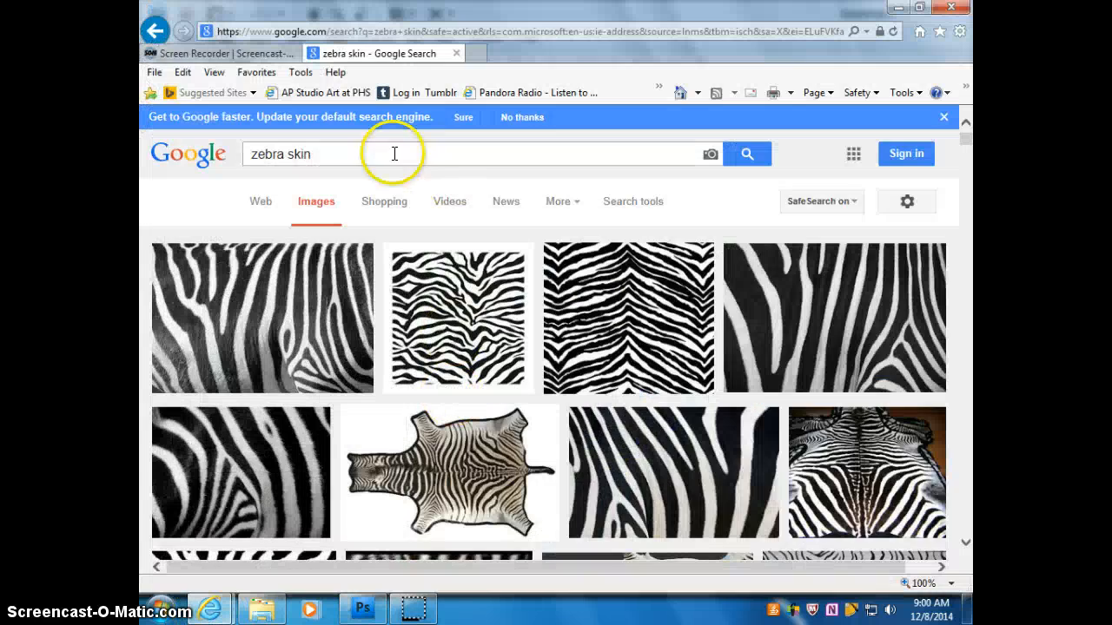
scroll(898, 204, "down", 4)
scroll(900, 208, "down", 8)
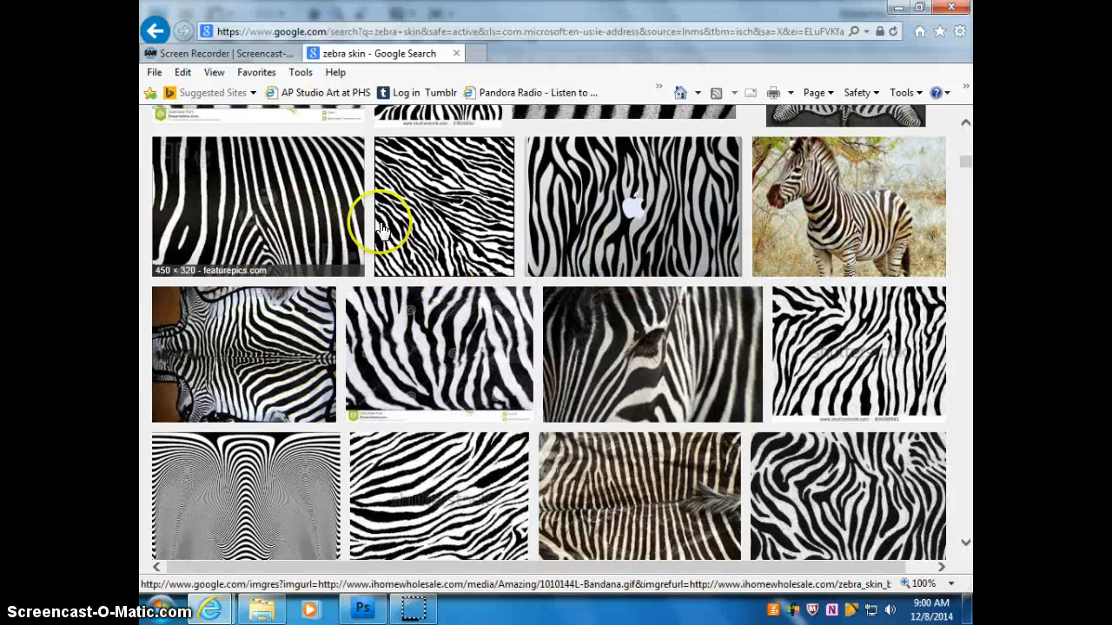
scroll(579, 310, "up", 3)
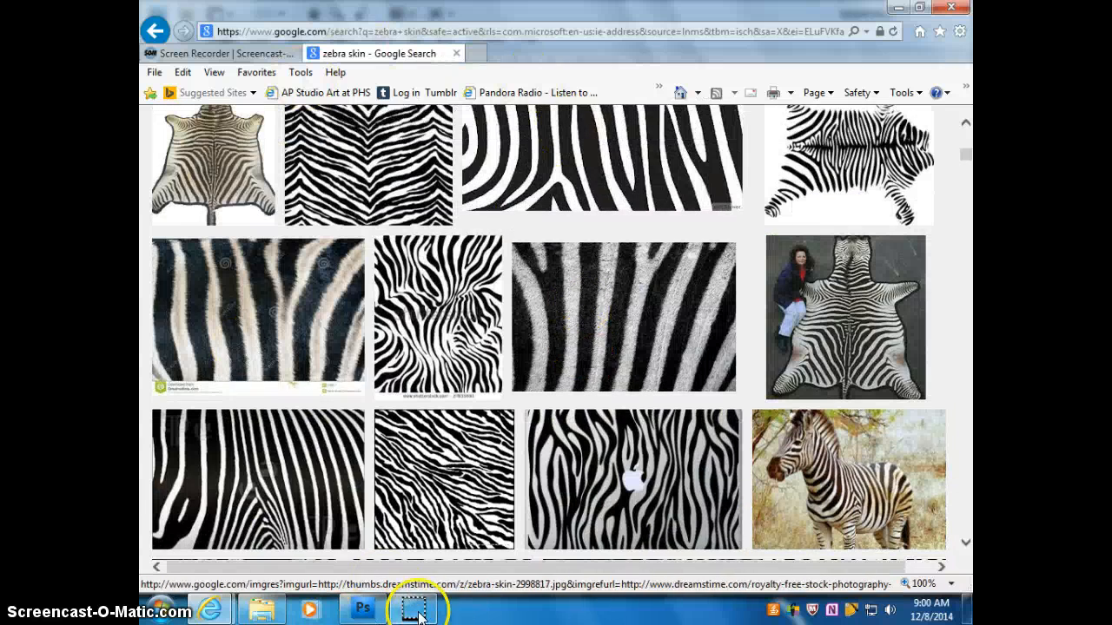
Step: Return to Photoshop, compare the shirt with Layer 5's zebra pattern off and on, and hide Levels 1 and all layers above it
left_click(361, 608)
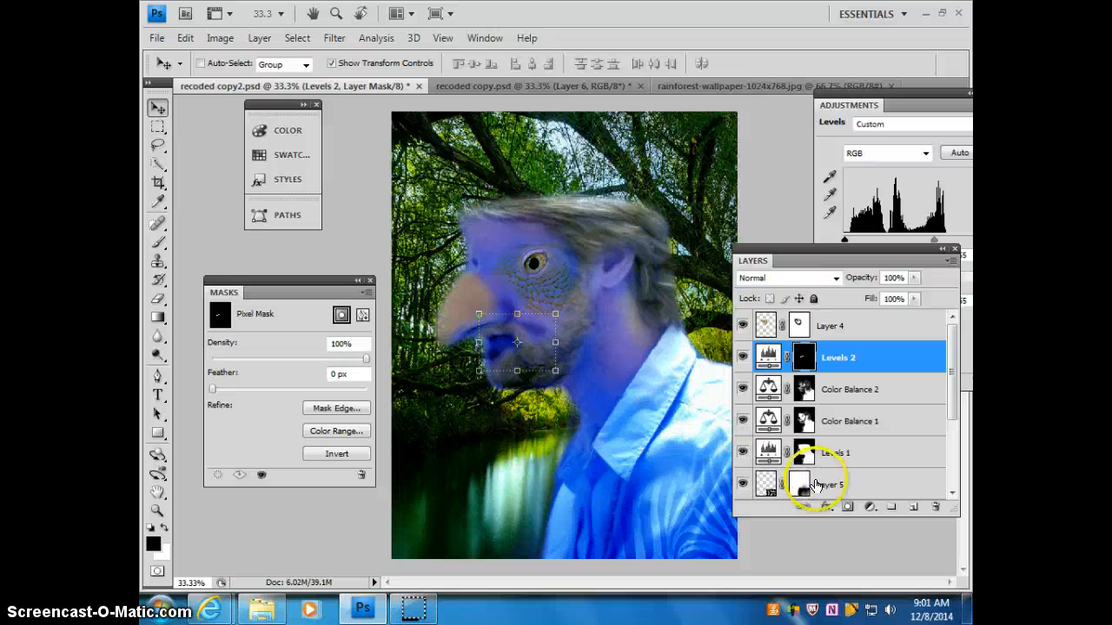
left_click(741, 484)
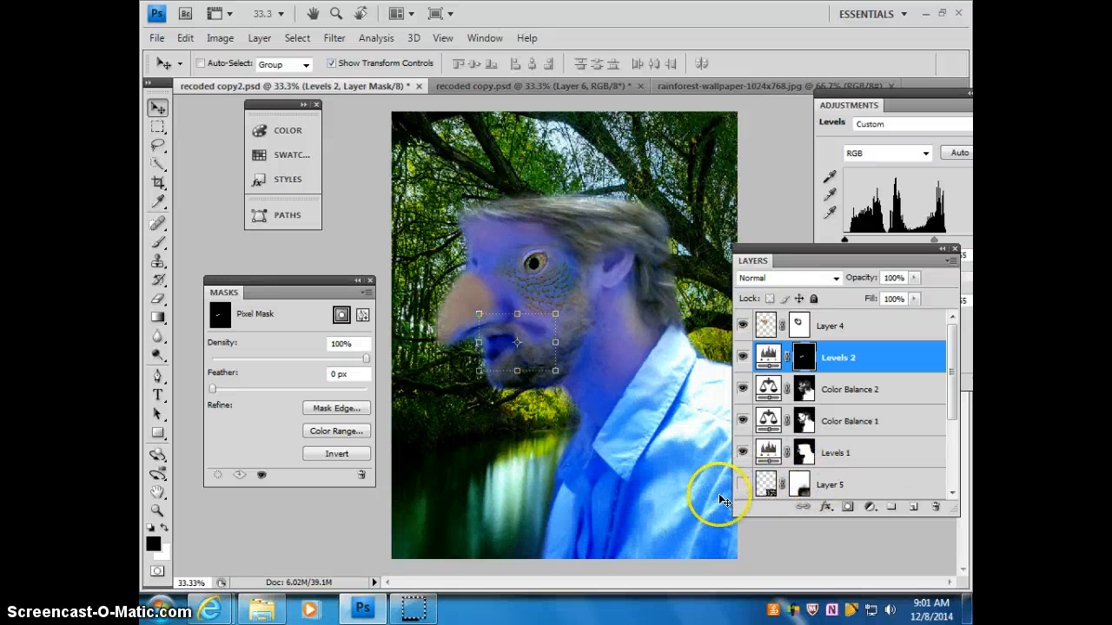
left_click(741, 485)
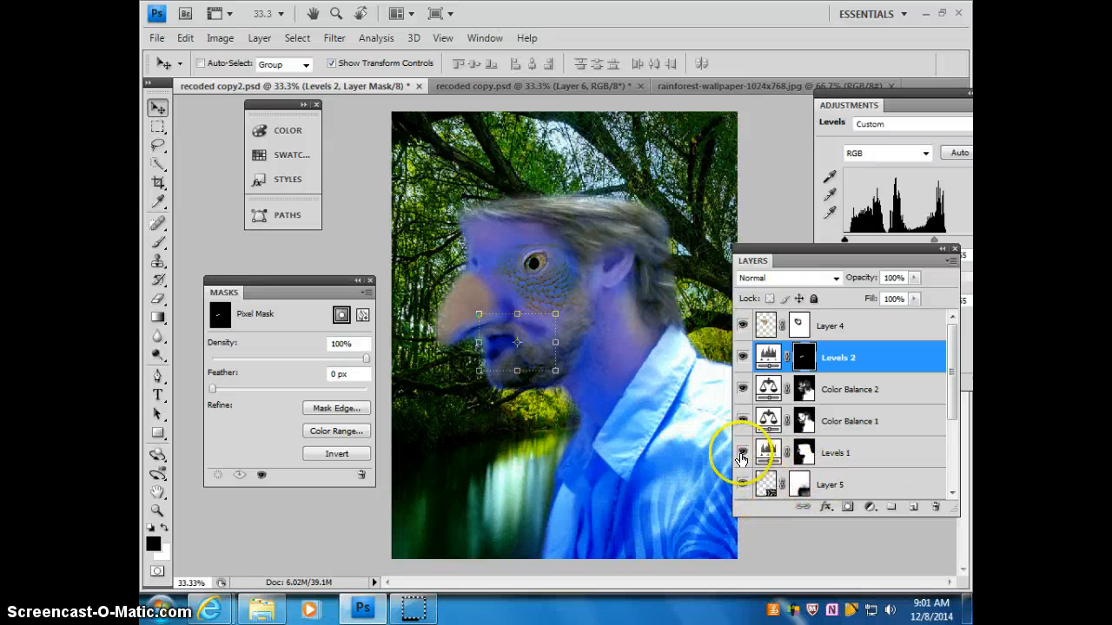
left_click(742, 453)
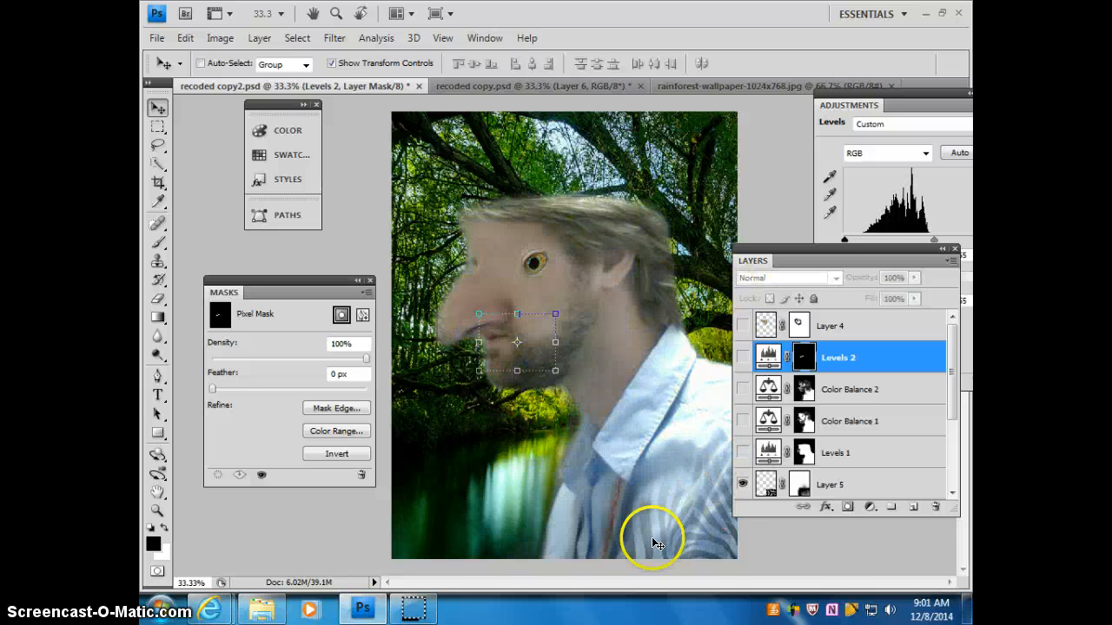